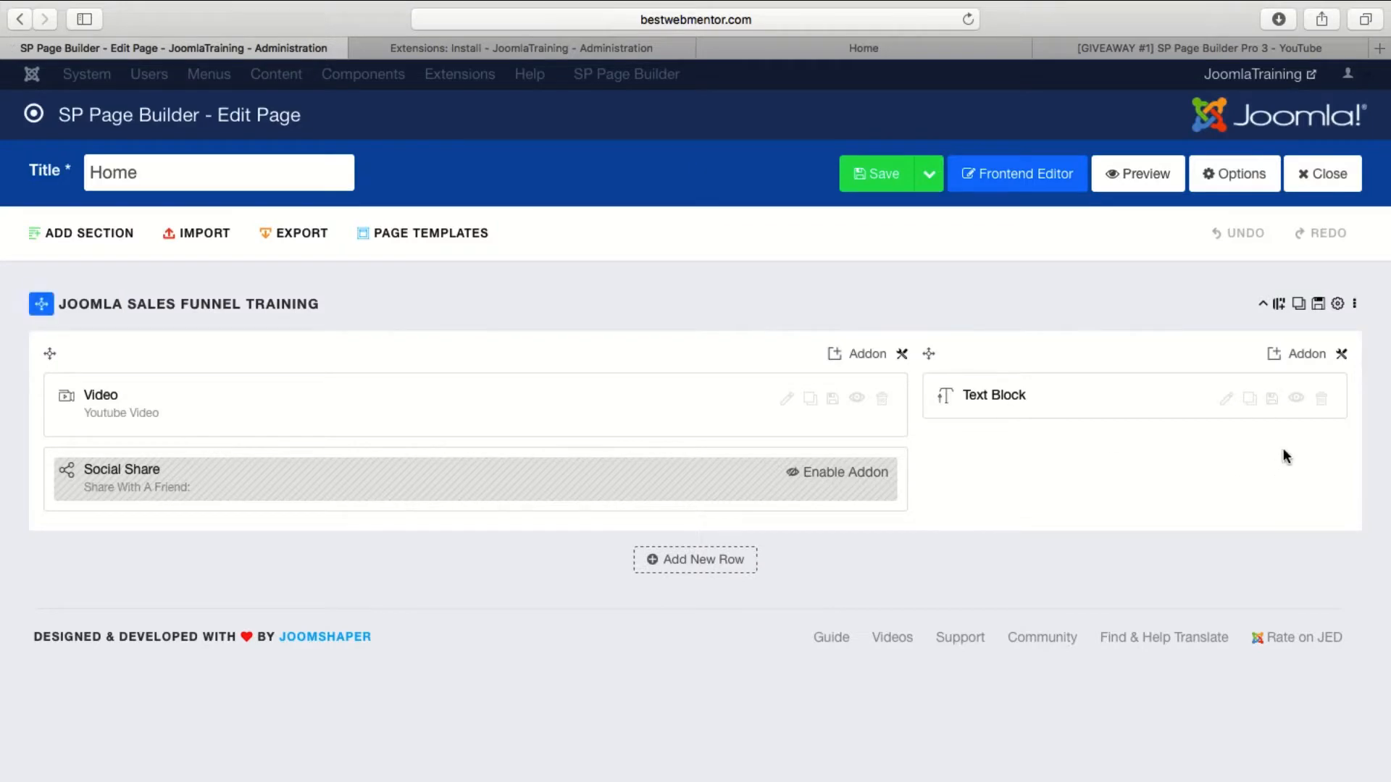
# Examine the general column options of the text block's column and the list of available addons.
pyautogui.click(1343, 355)
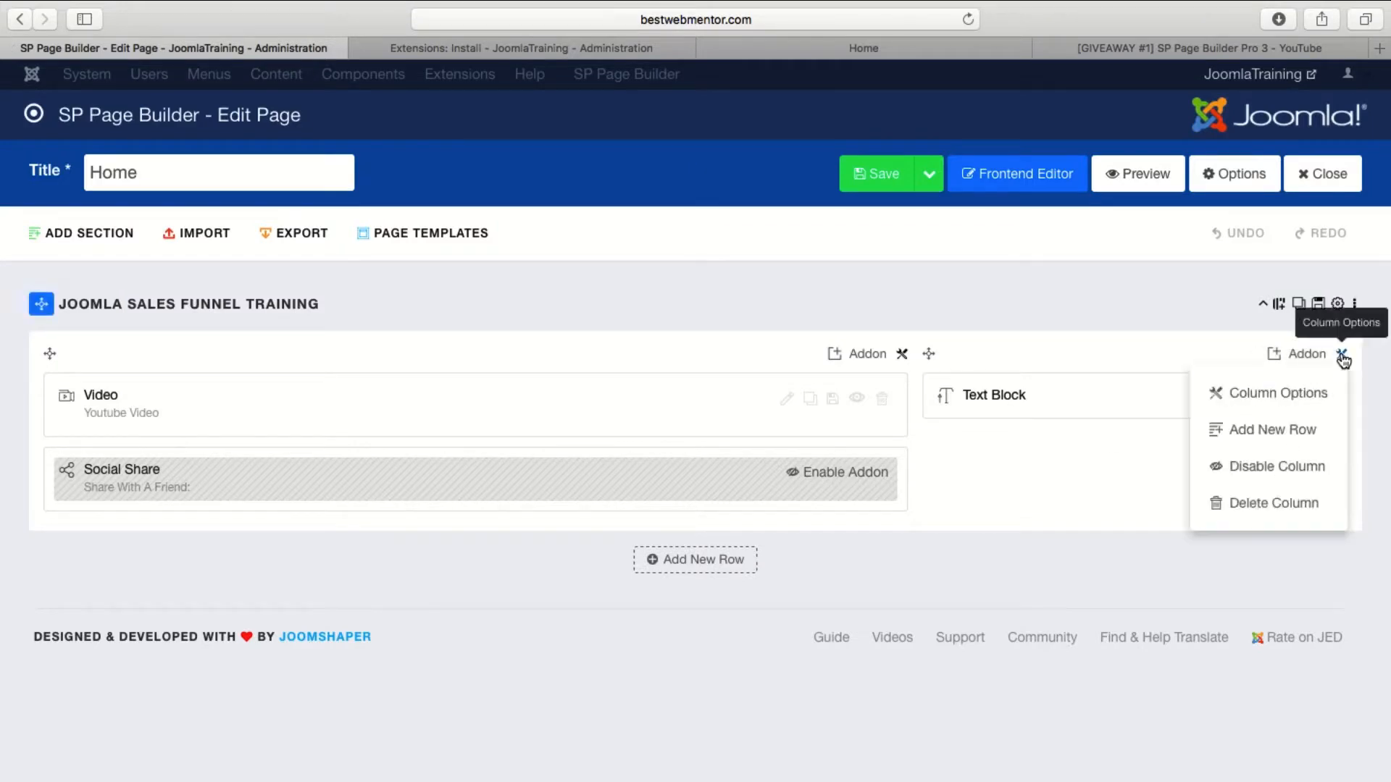
pyautogui.click(1323, 395)
pyautogui.scroll(-10, 652, 326)
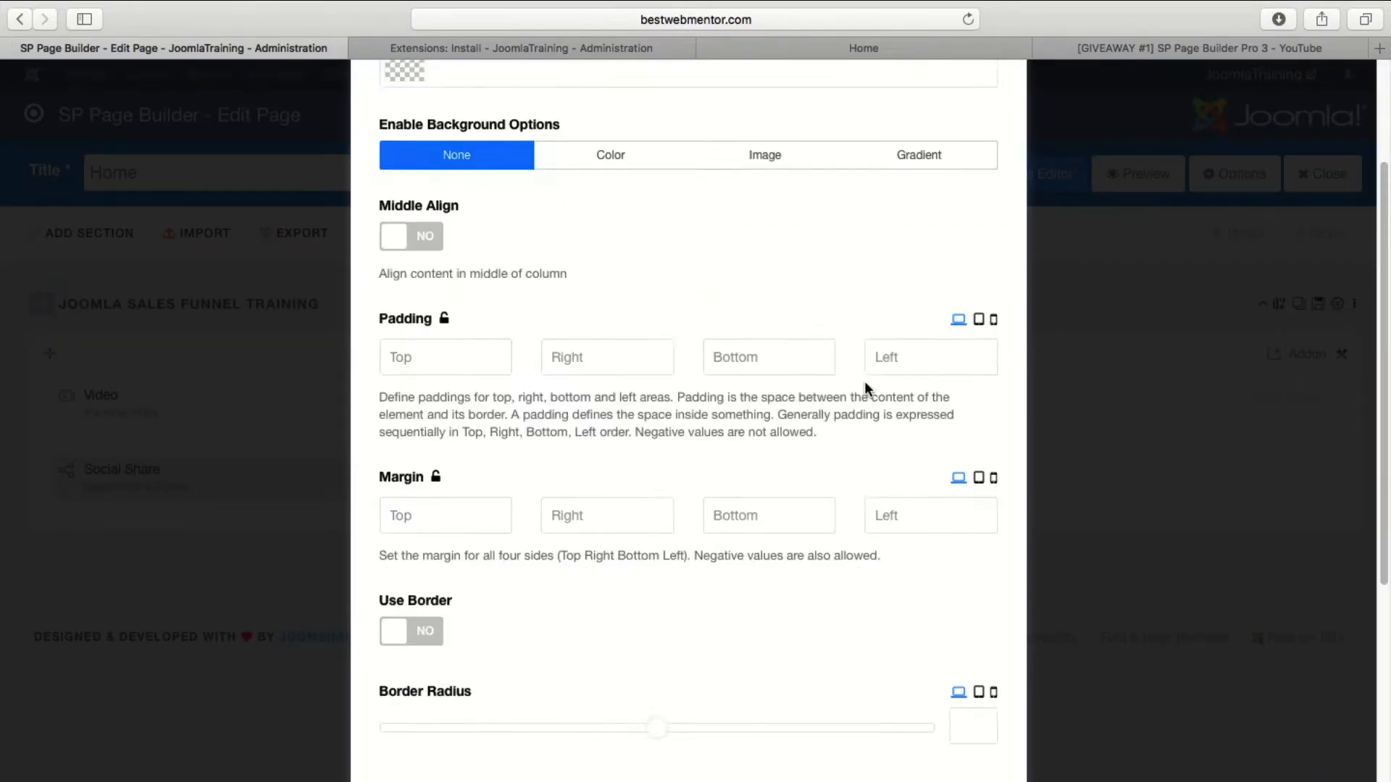
pyautogui.scroll(10, 763, 454)
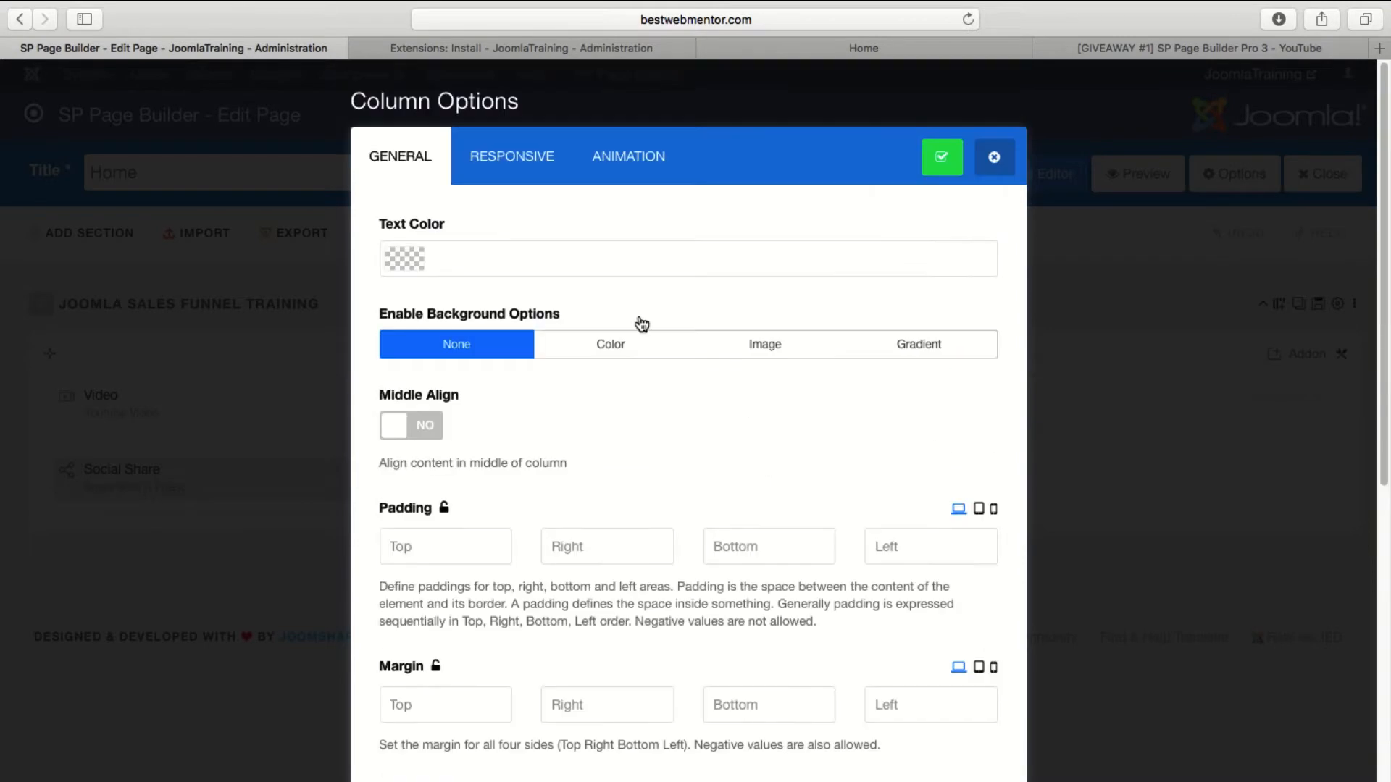
pyautogui.click(984, 168)
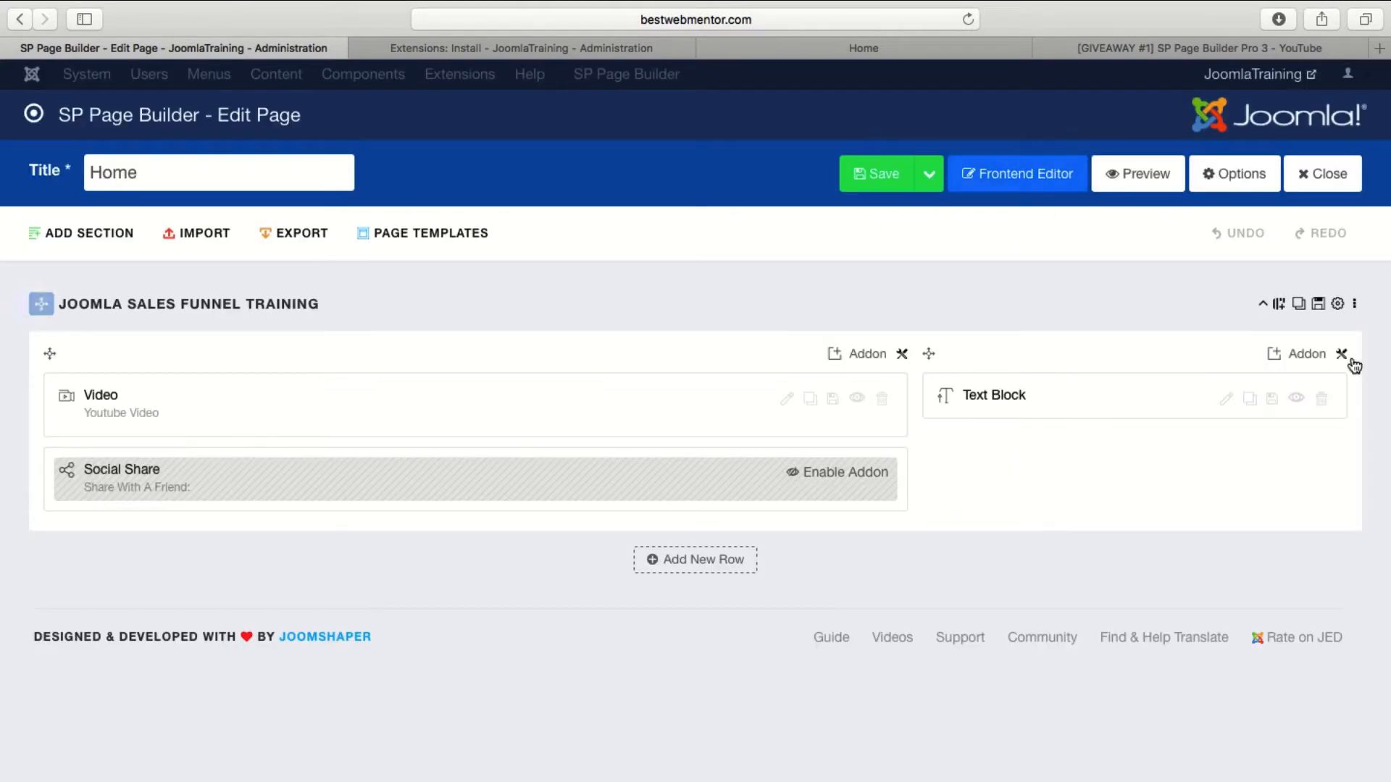
pyautogui.click(1307, 356)
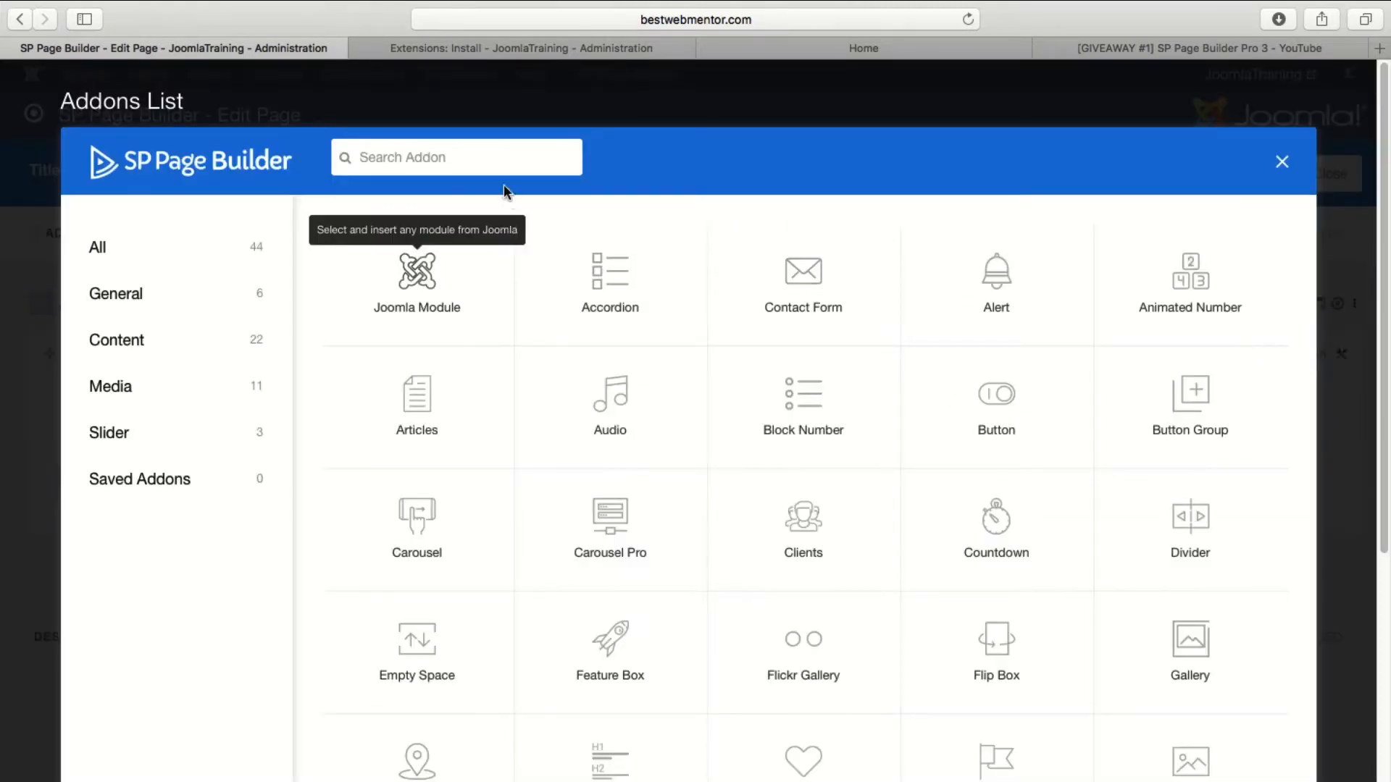
# Open the Joomla Sales Funnel Form in the Form Manager and retitle it "Form Information".
pyautogui.click(483, 55)
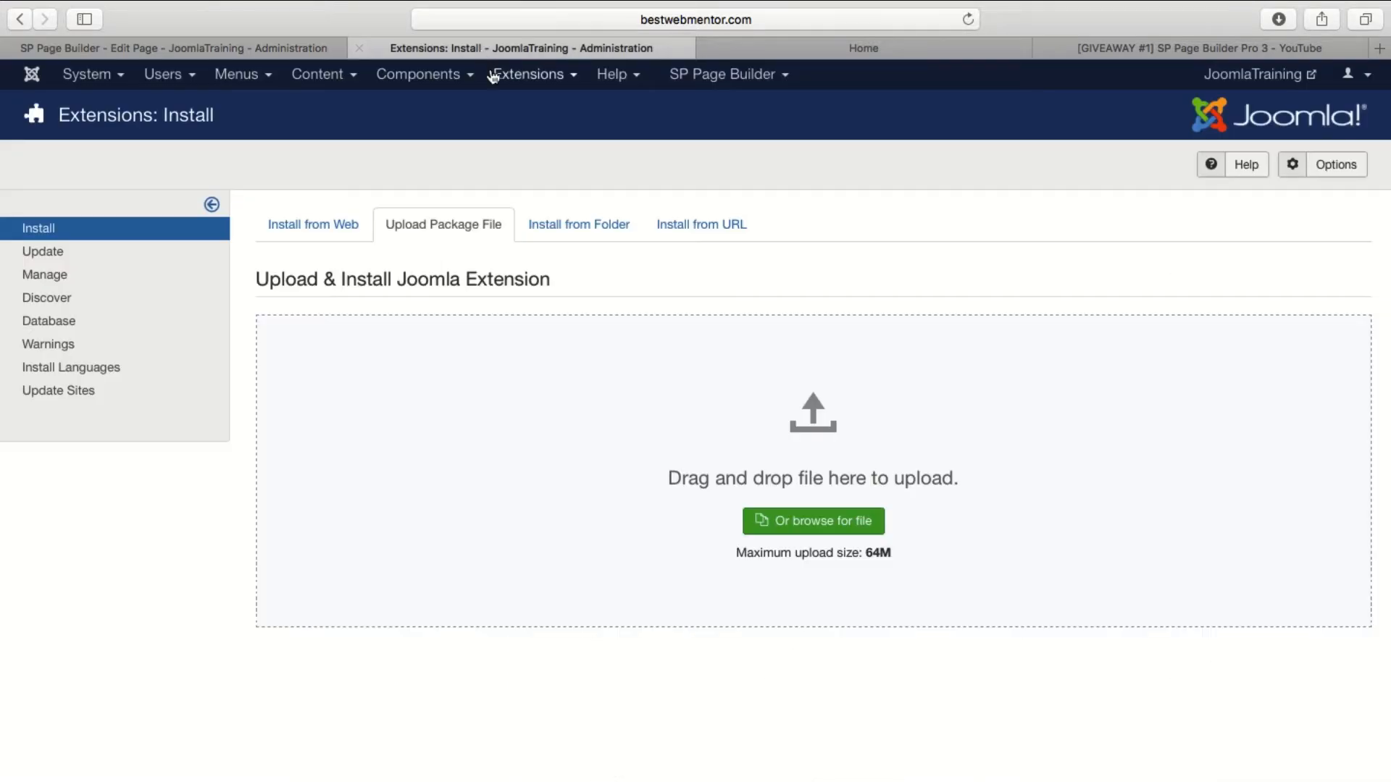
pyautogui.click(406, 77)
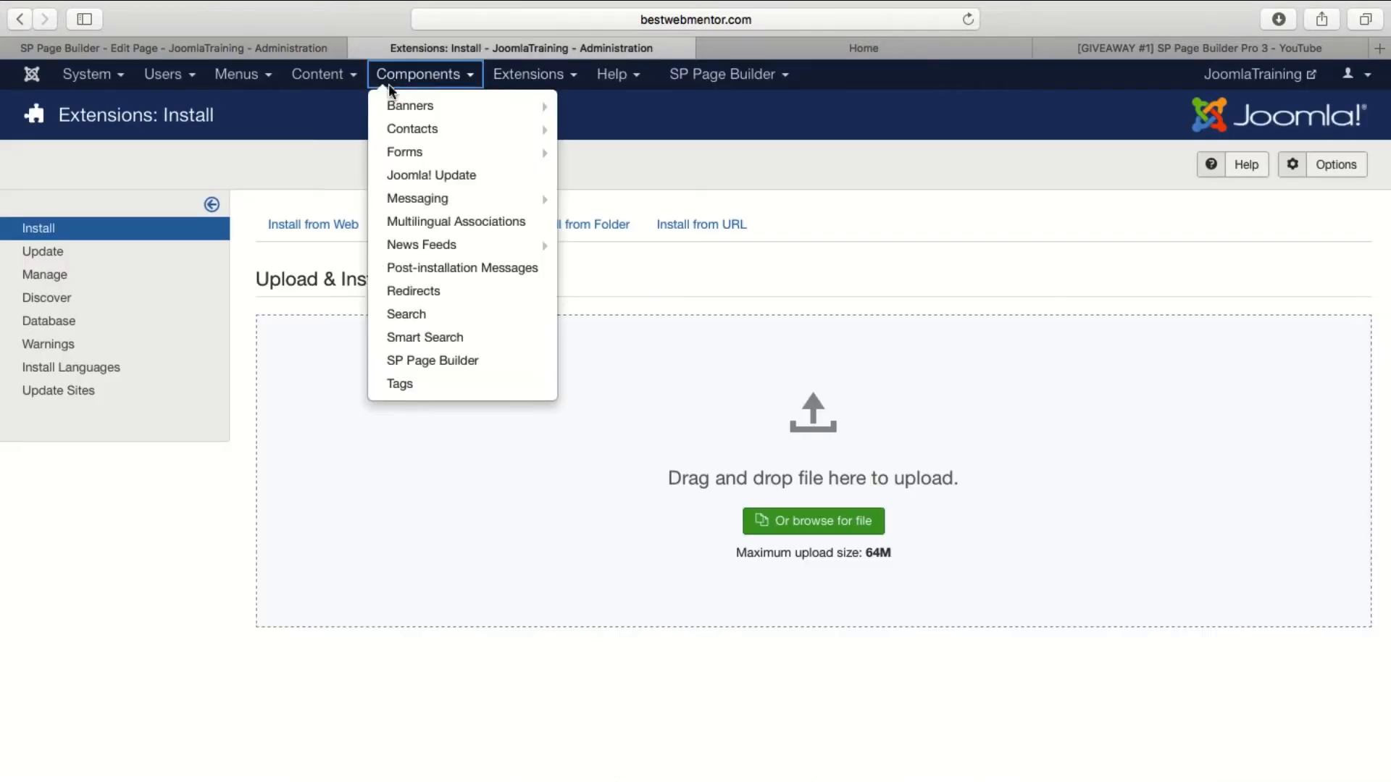
pyautogui.click(434, 150)
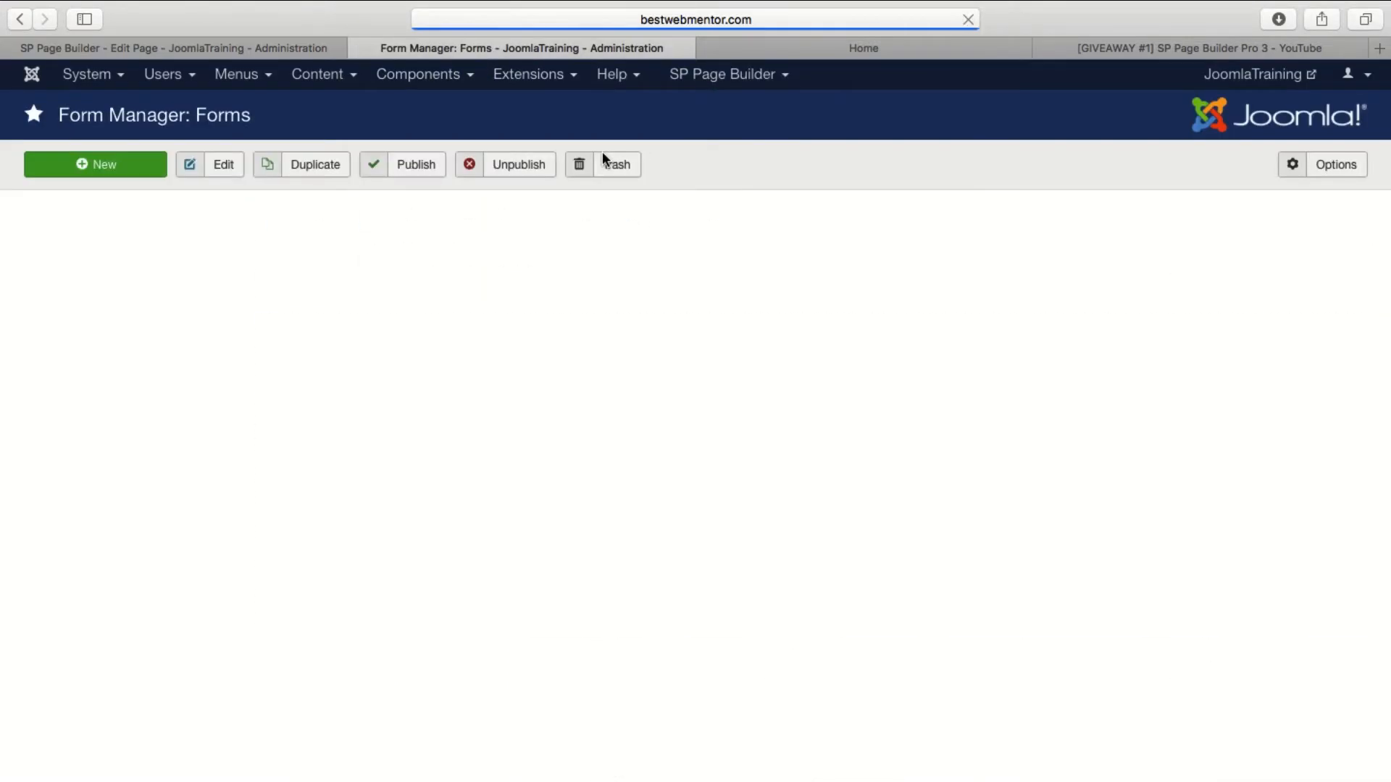
pyautogui.click(456, 345)
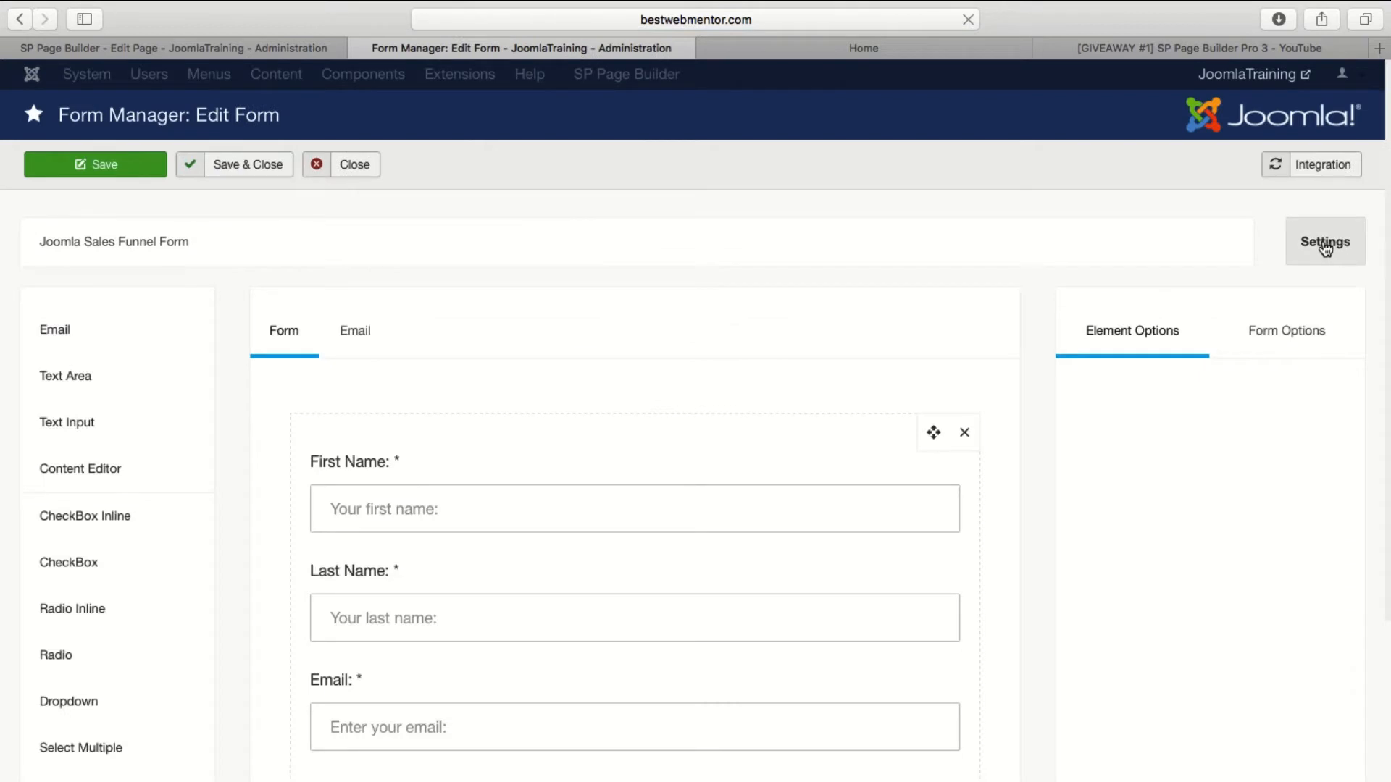
pyautogui.tripleClick(238, 246)
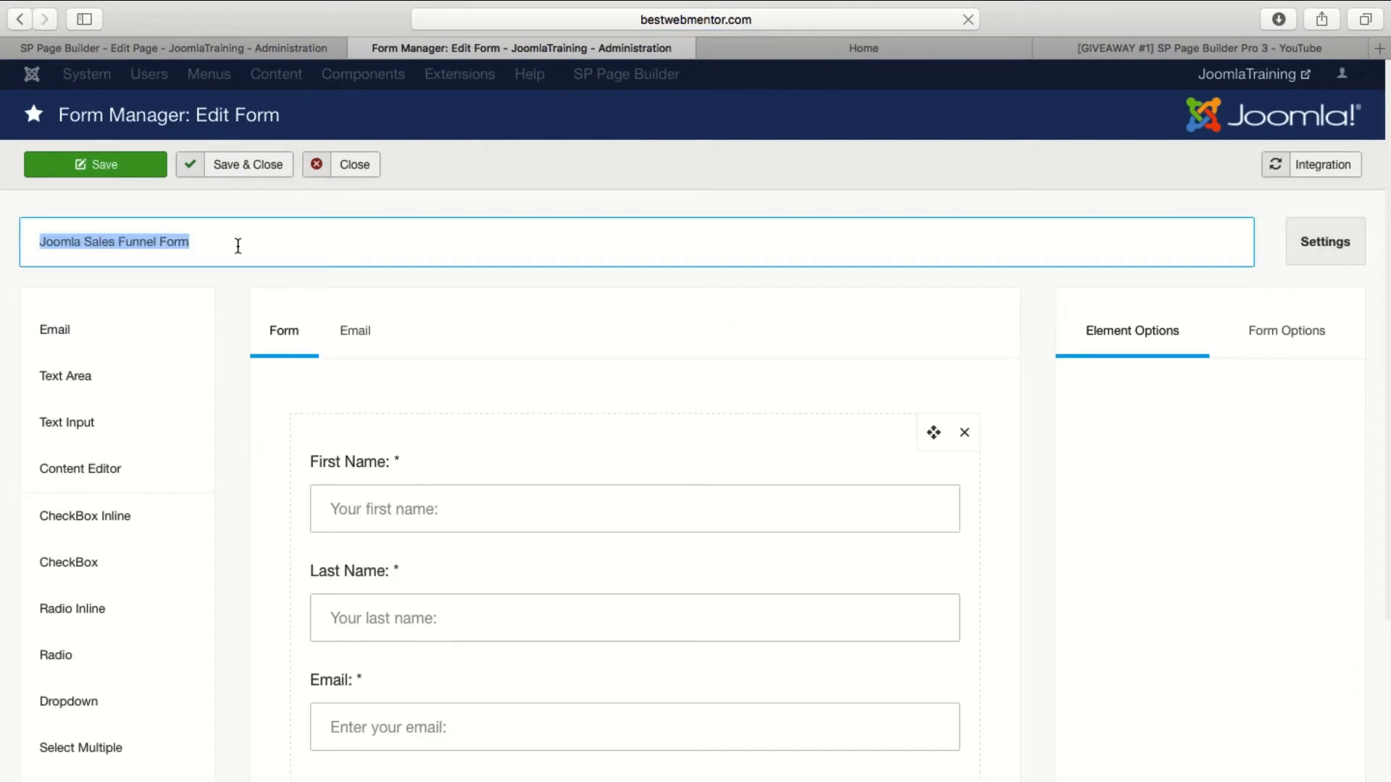
pyautogui.write('Form')
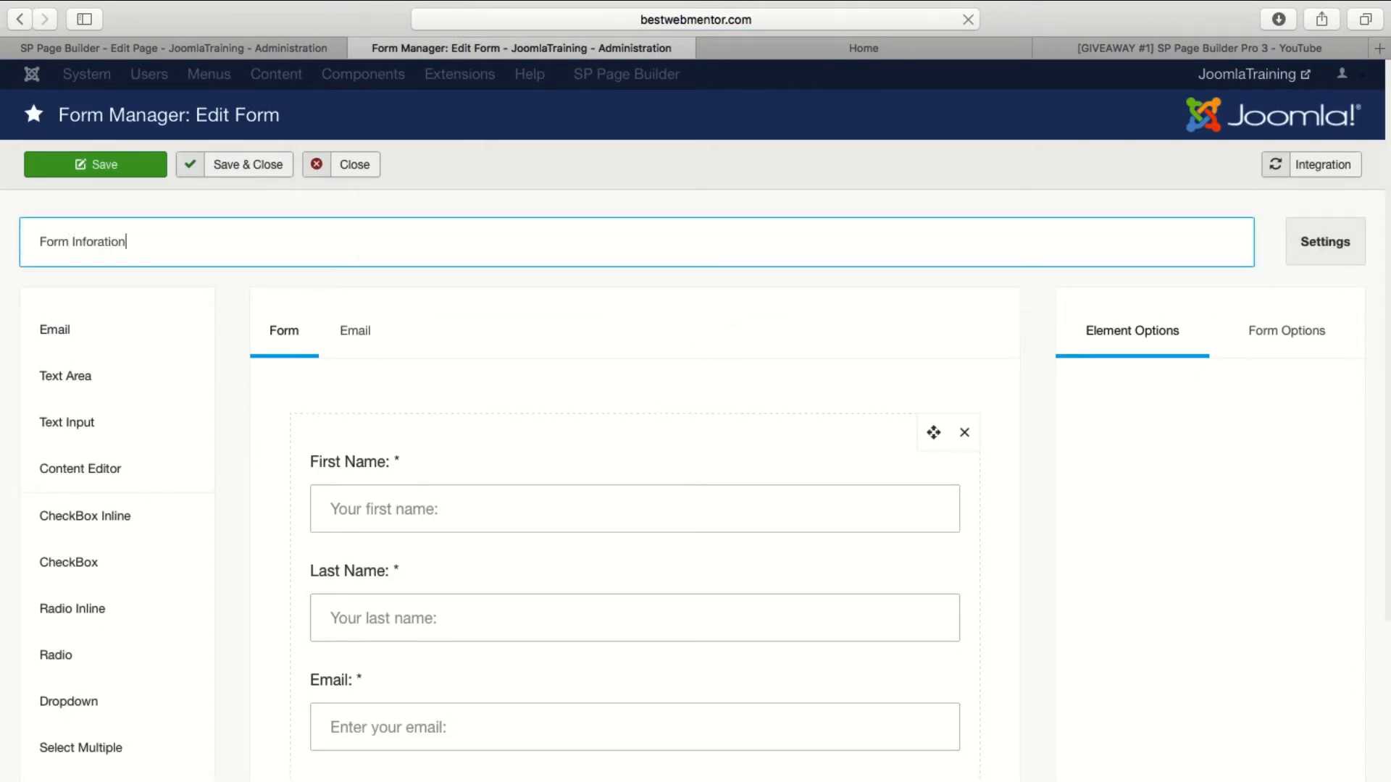
pyautogui.write(' Information')
# Enable Display Form Title in the form's general settings, apply the settings and save the form.
pyautogui.click(1304, 242)
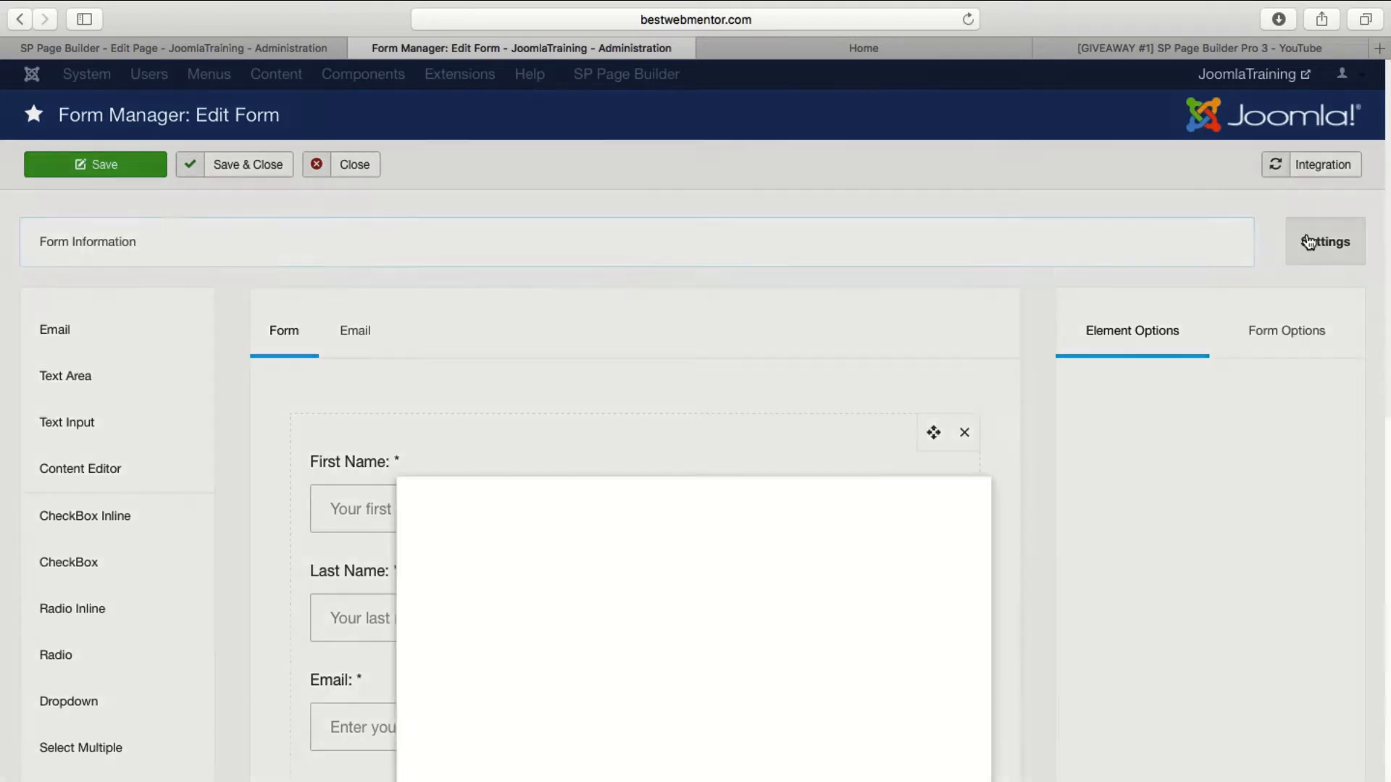
pyautogui.click(704, 331)
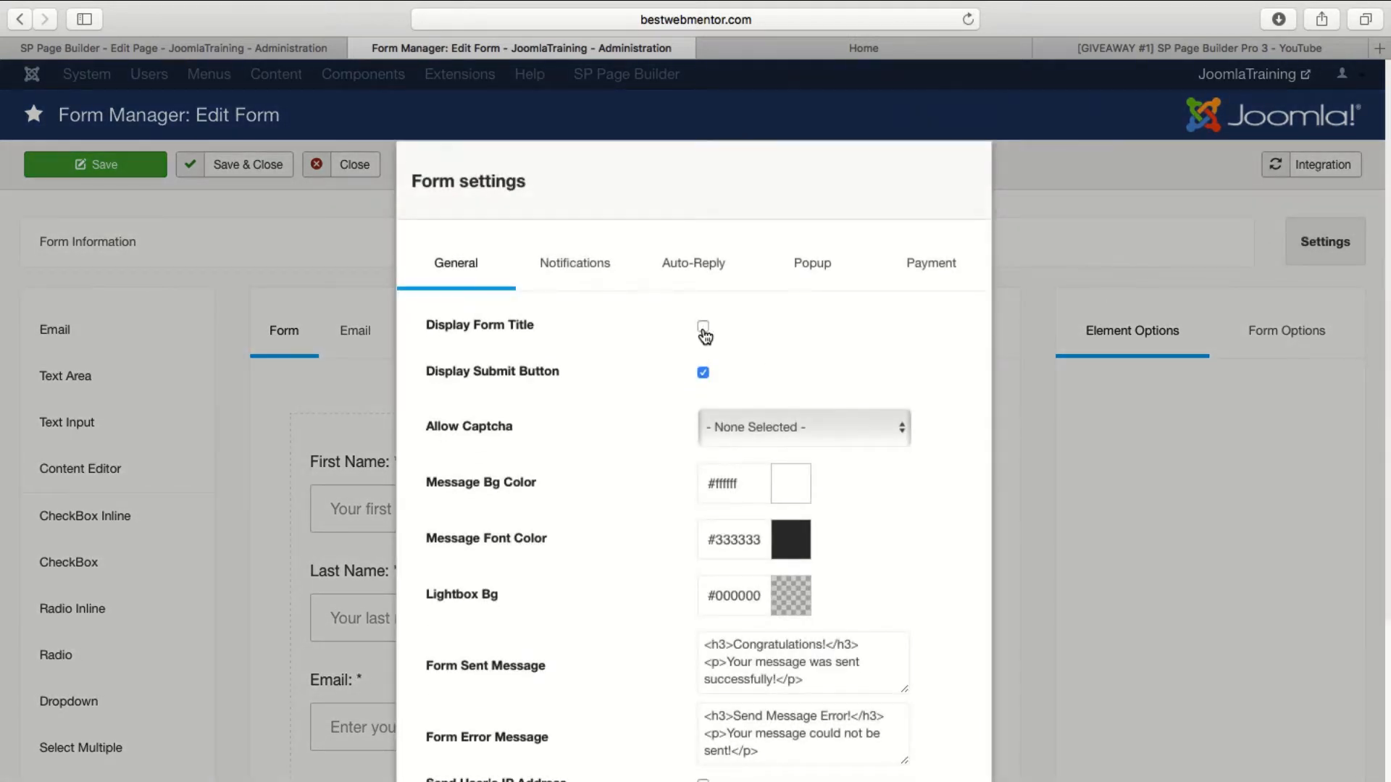
pyautogui.scroll(-5, 753, 398)
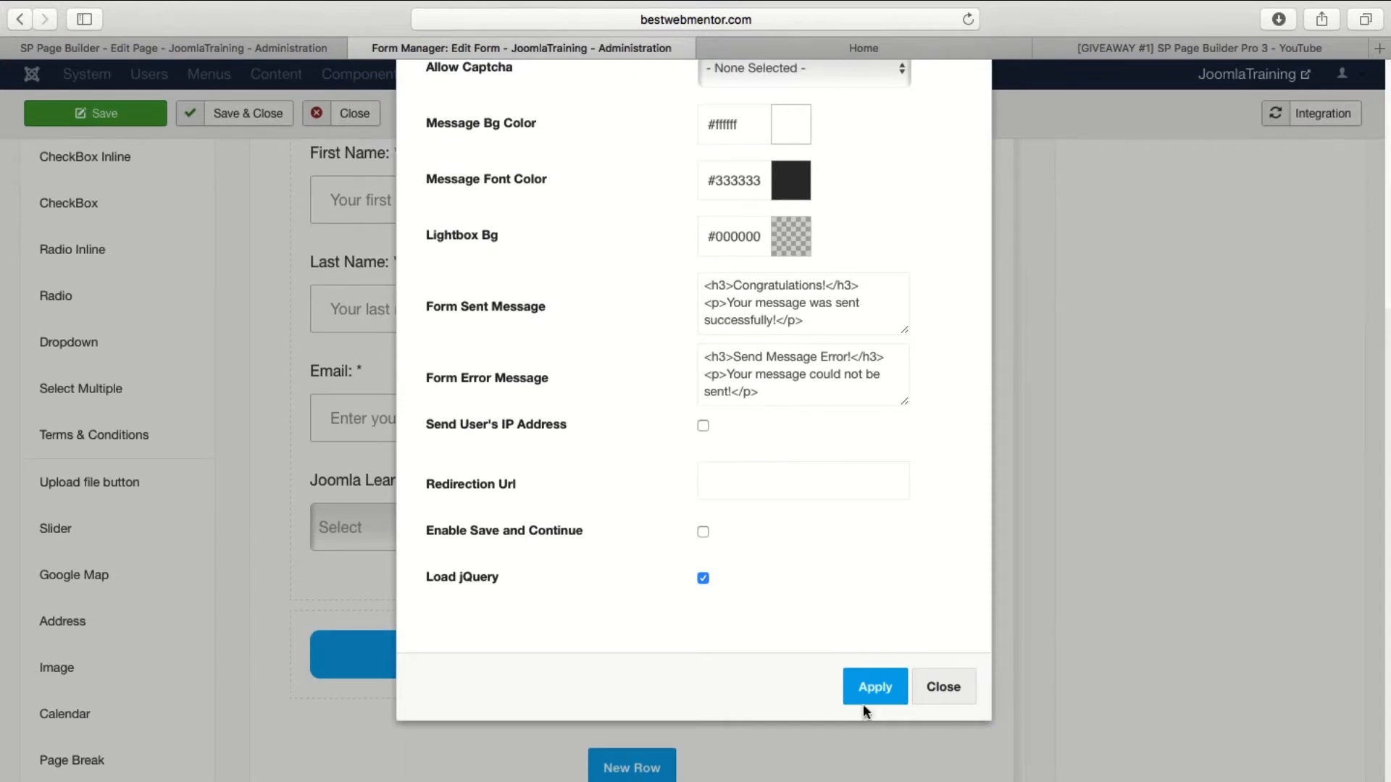
pyautogui.click(869, 692)
pyautogui.scroll(5, 701, 466)
pyautogui.click(93, 165)
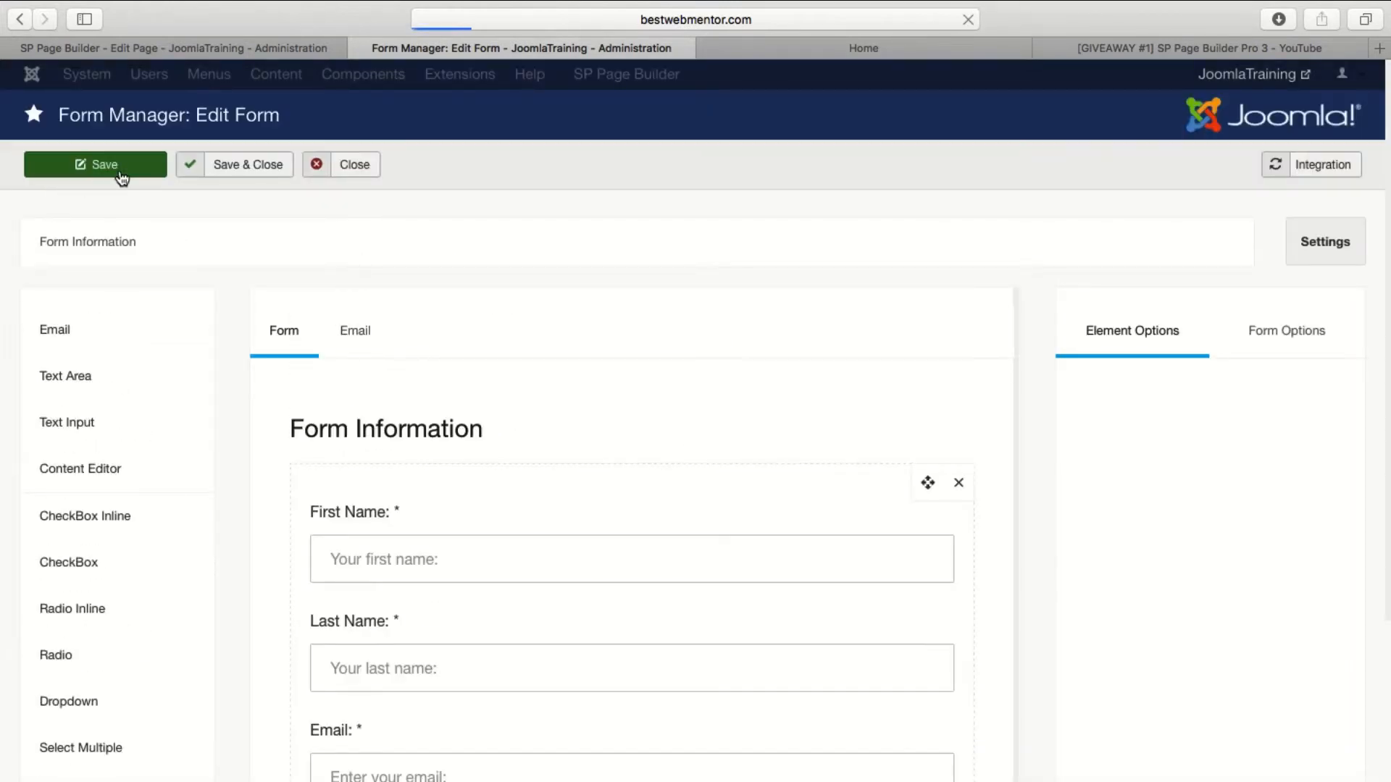
# Reload the live Home page and examine the form with its title.
pyautogui.click(904, 49)
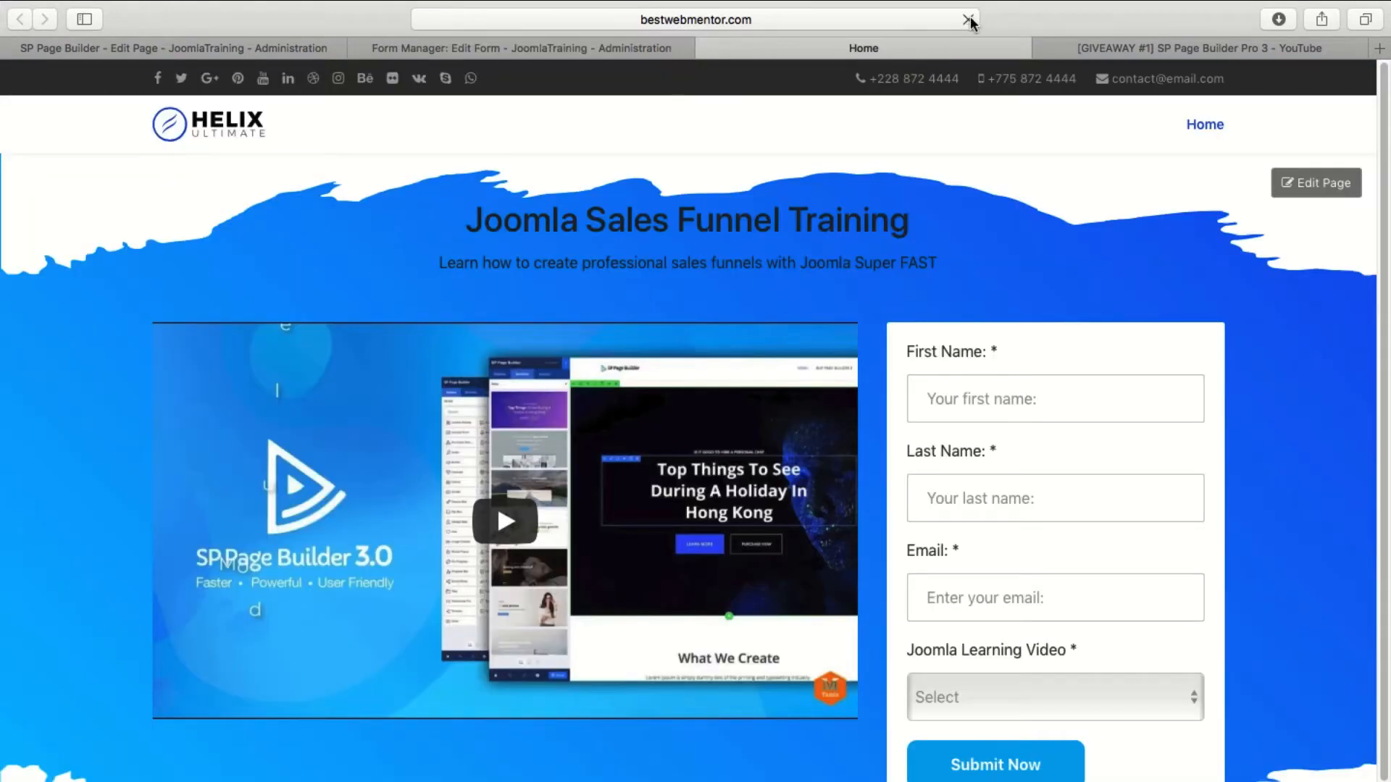
pyautogui.scroll(-2, 1050, 406)
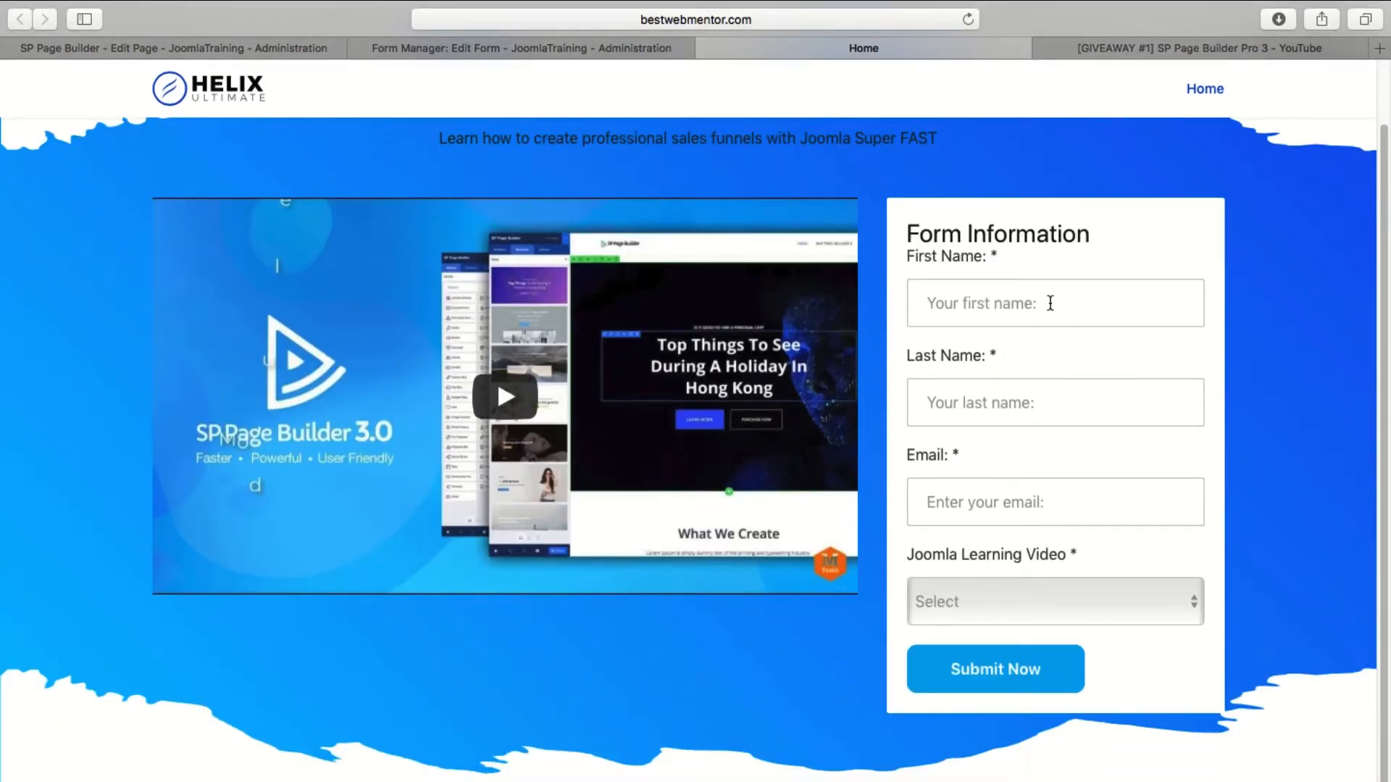
pyautogui.scroll(2, 724, 262)
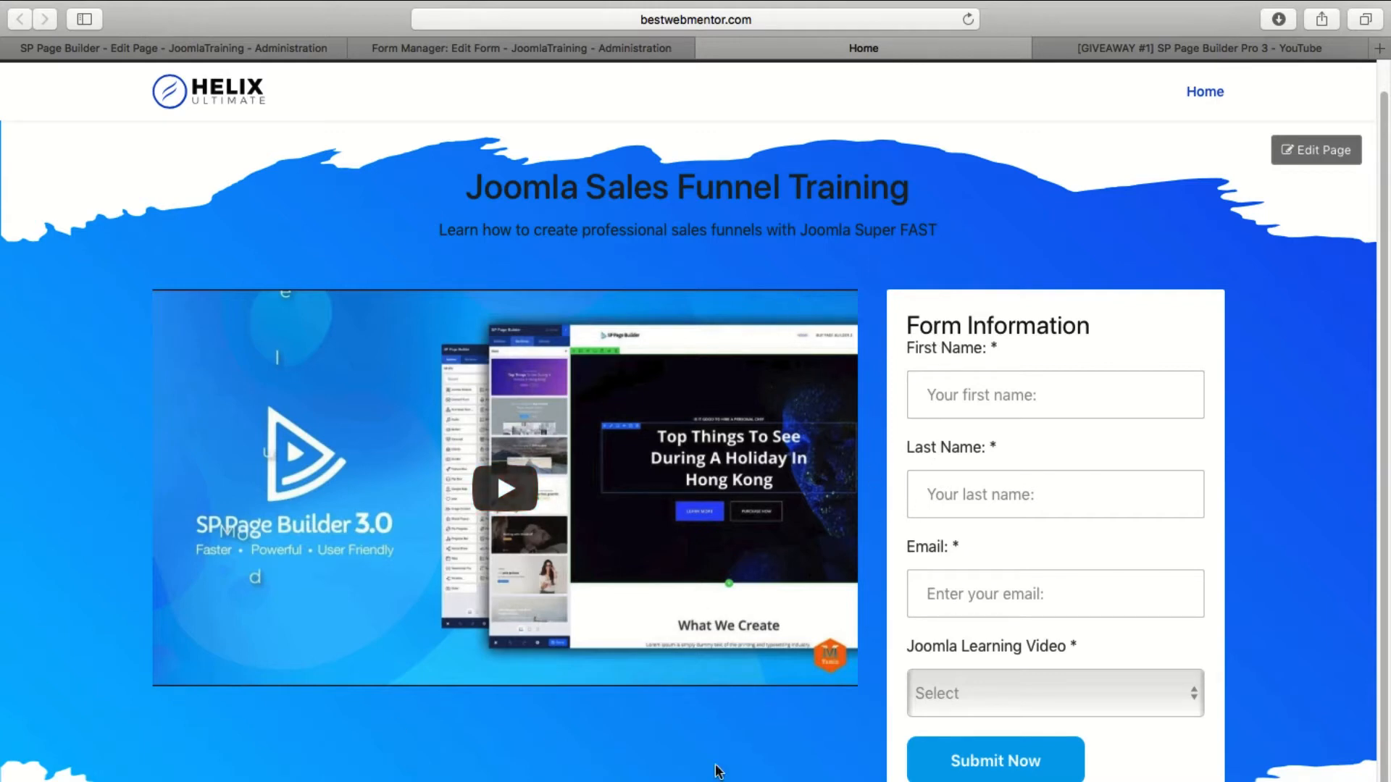
# Return to the page editor, dismiss the addons list and open the Video addon's style options at the margin and padding settings.
pyautogui.click(247, 45)
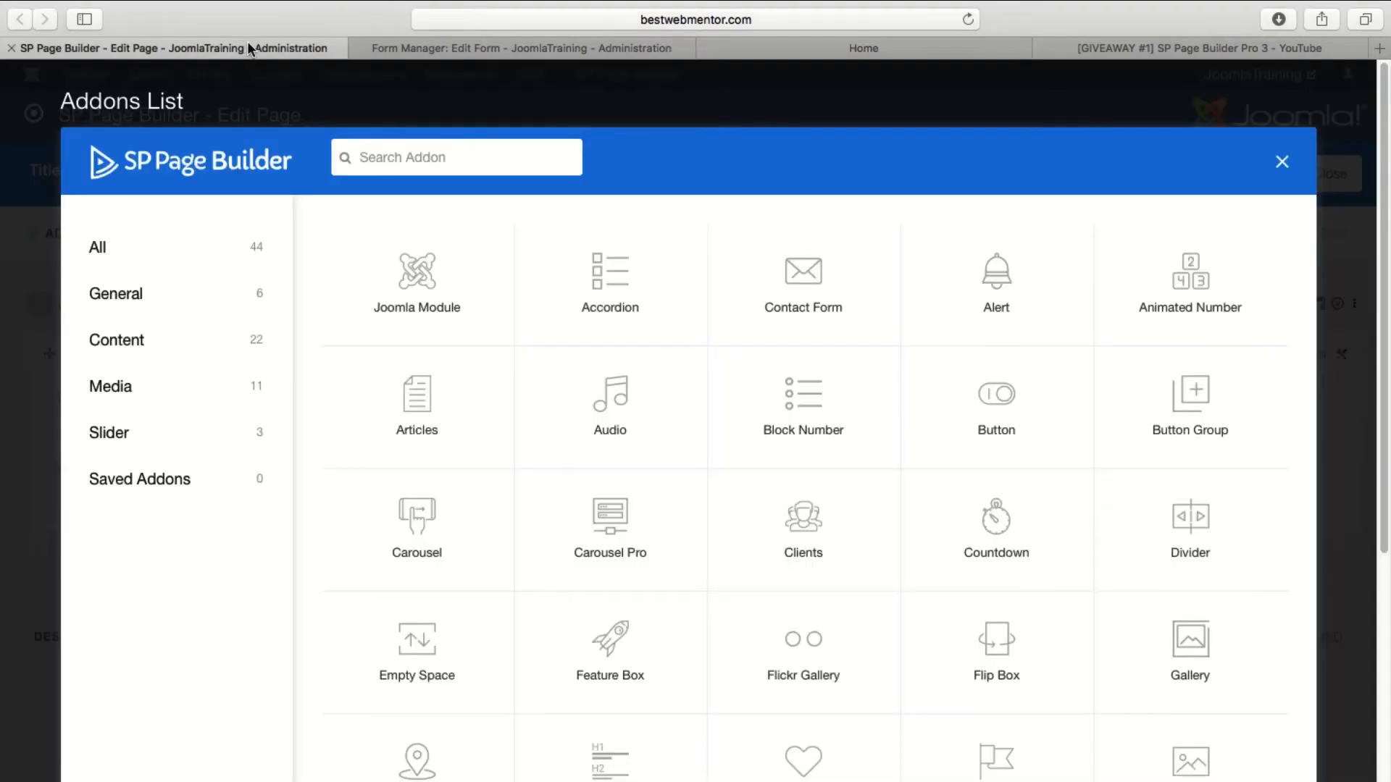
pyautogui.click(1282, 162)
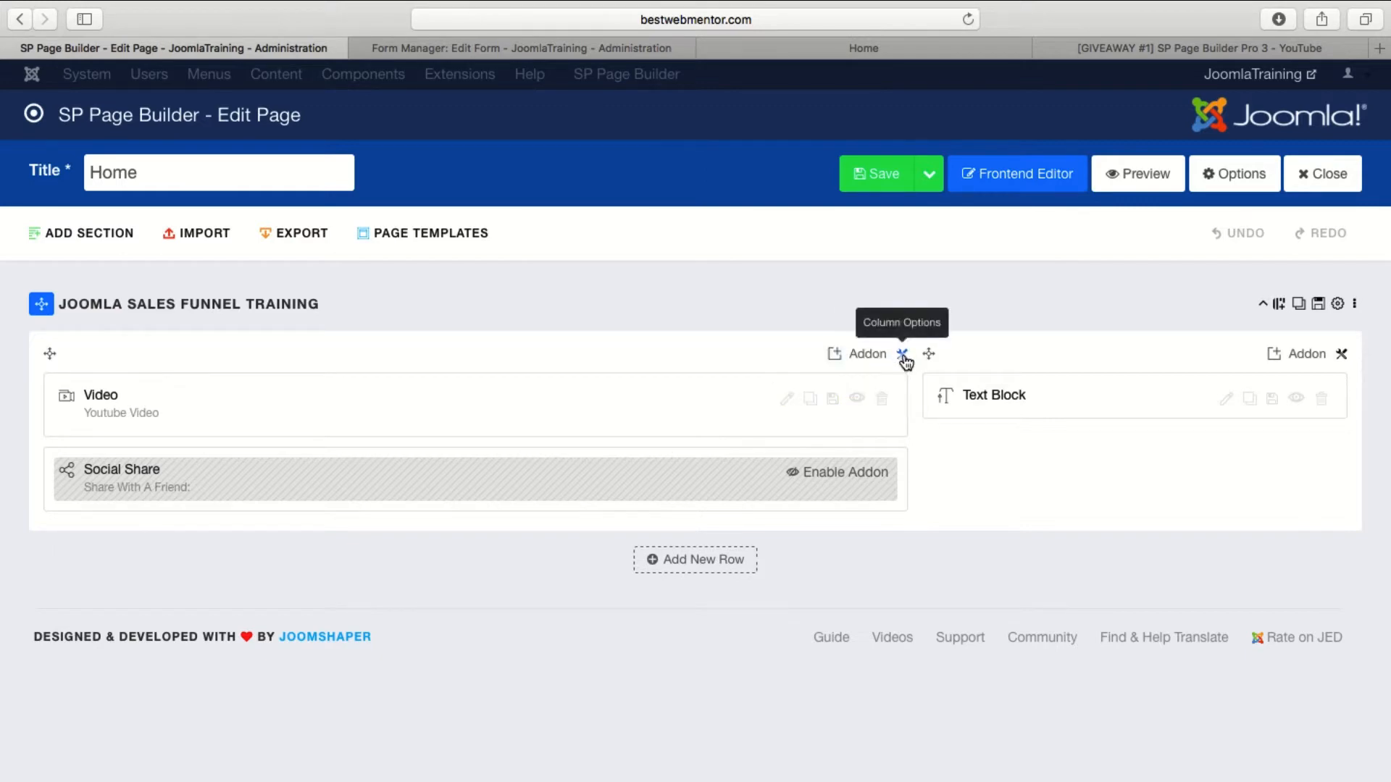
pyautogui.click(788, 397)
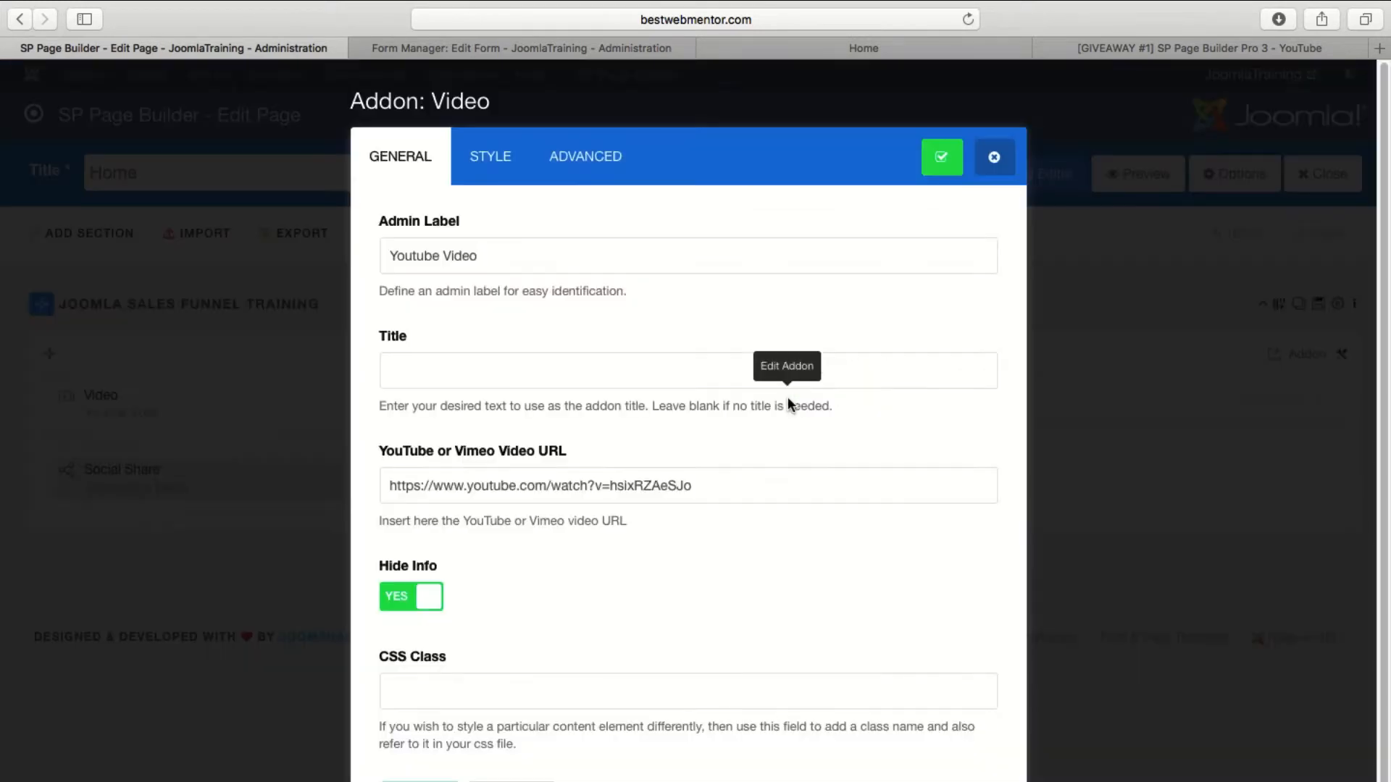
pyautogui.click(492, 169)
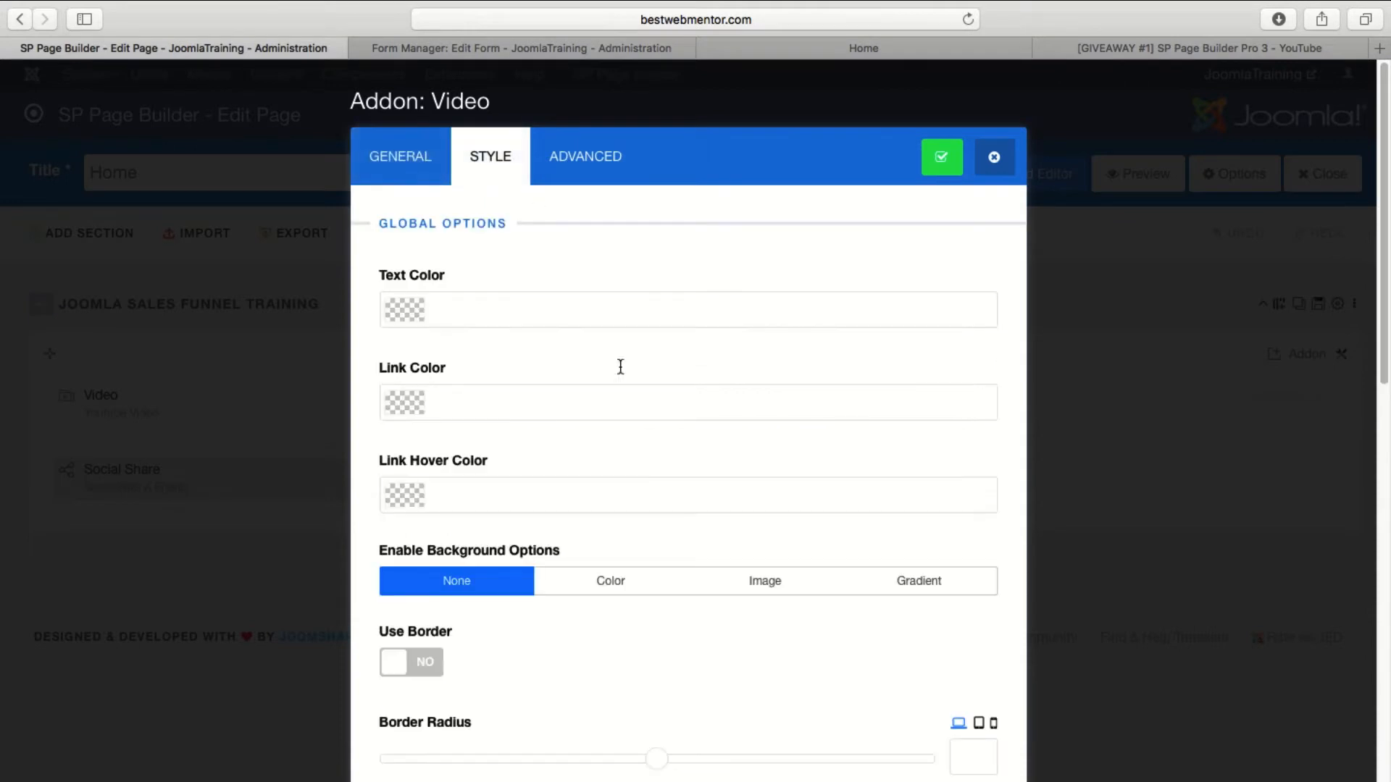
pyautogui.scroll(-5, 620, 366)
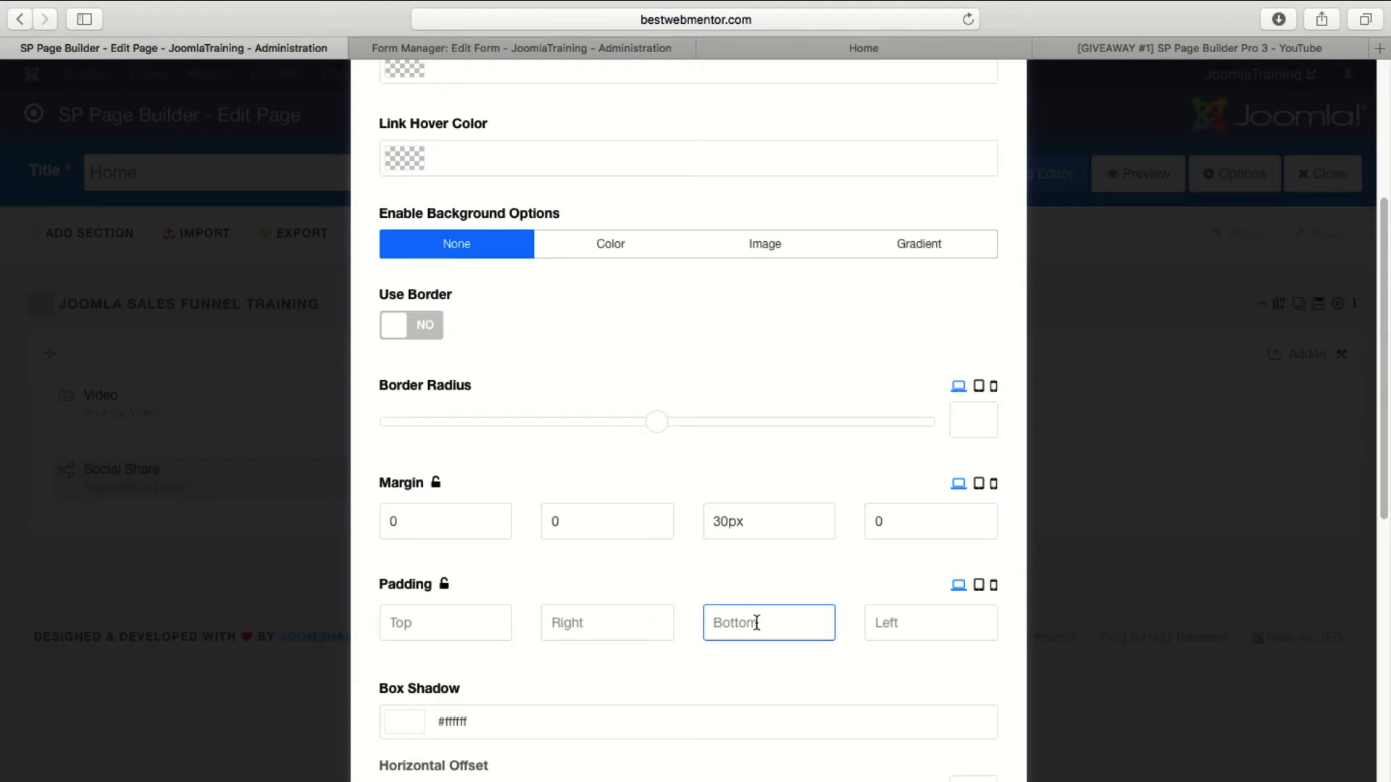
# Try linking the Video addon's padding sides with a value of 30, clear the value and unlink the sides.
pyautogui.click(445, 585)
pyautogui.click(445, 620)
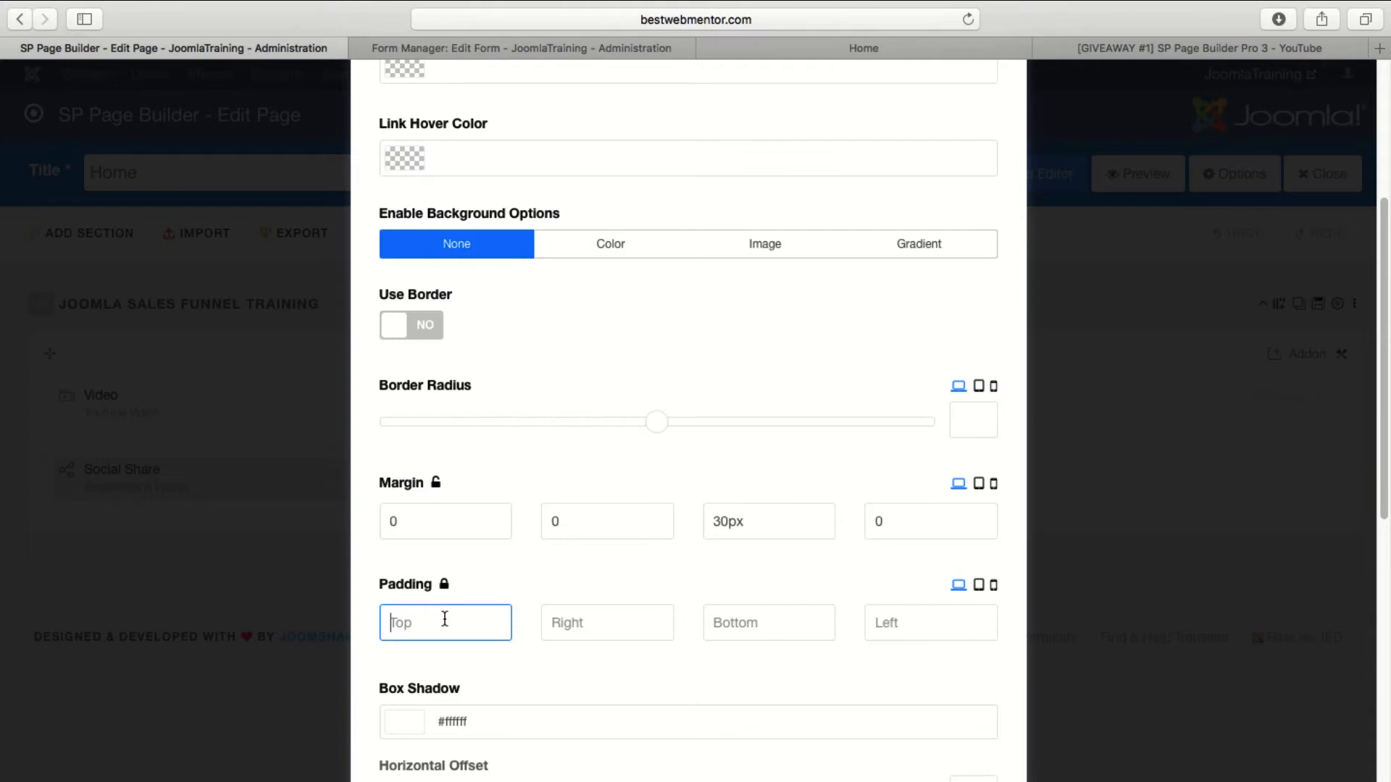
pyautogui.write('30')
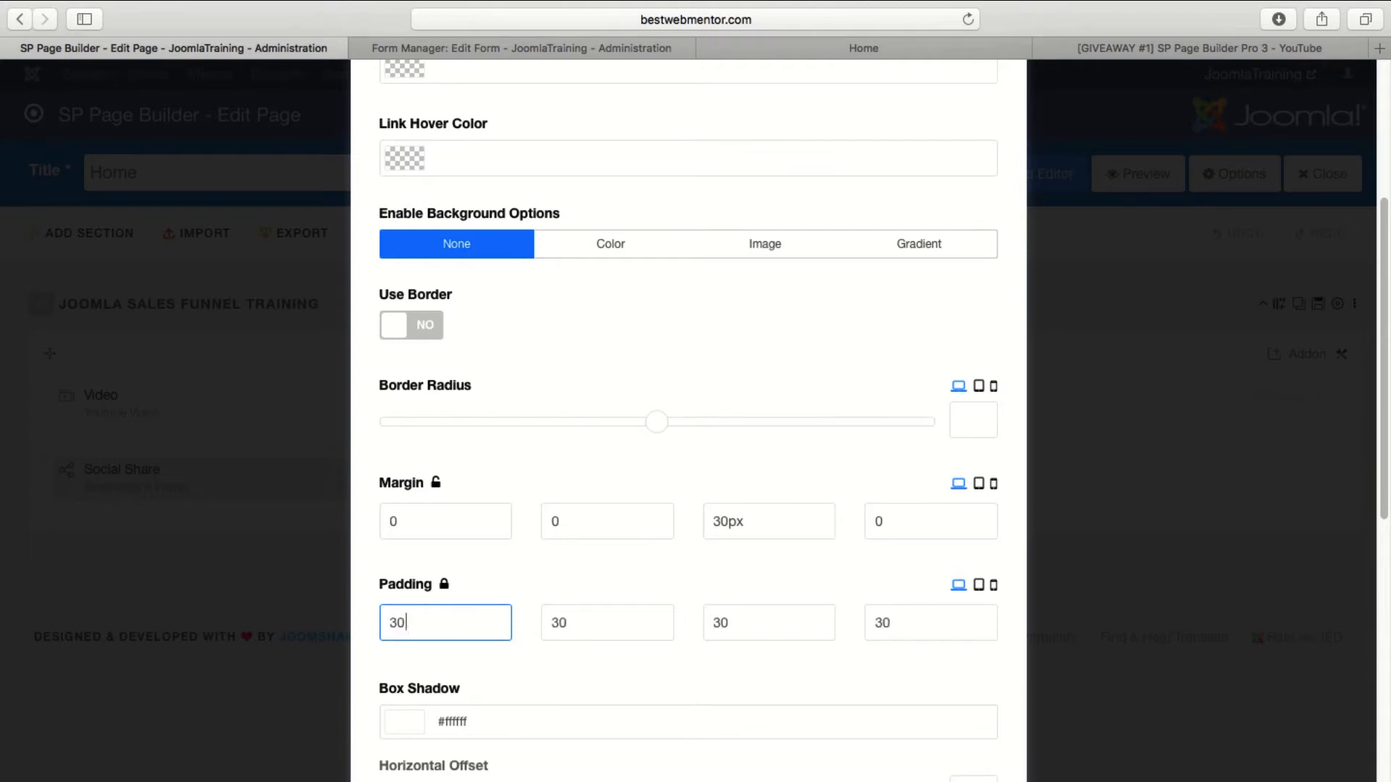
pyautogui.press('BackSpace')
pyautogui.press('BackSpace')
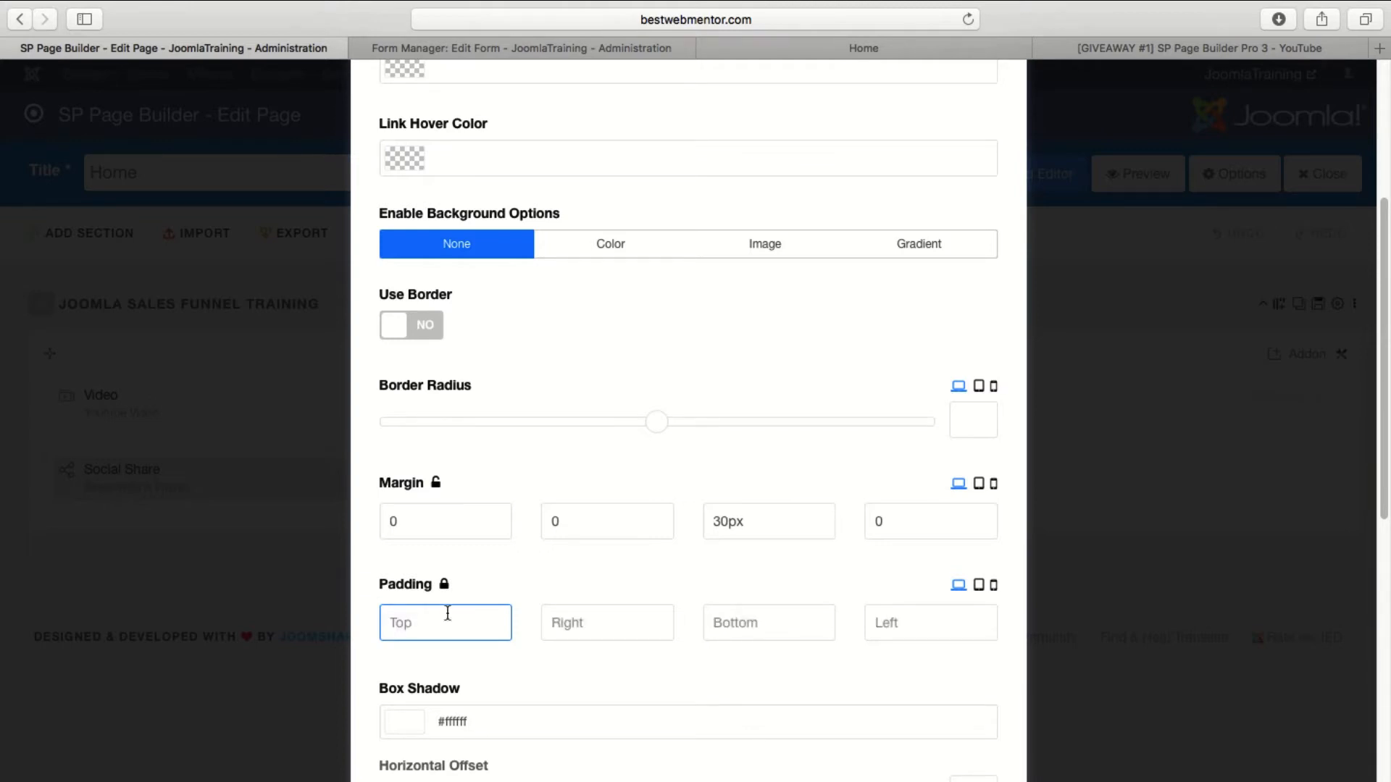
pyautogui.click(443, 584)
# Set the Video addon's unlinked padding to 30px on every side, save it and check the video on the live Home page.
pyautogui.click(428, 631)
pyautogui.click(582, 627)
pyautogui.click(731, 624)
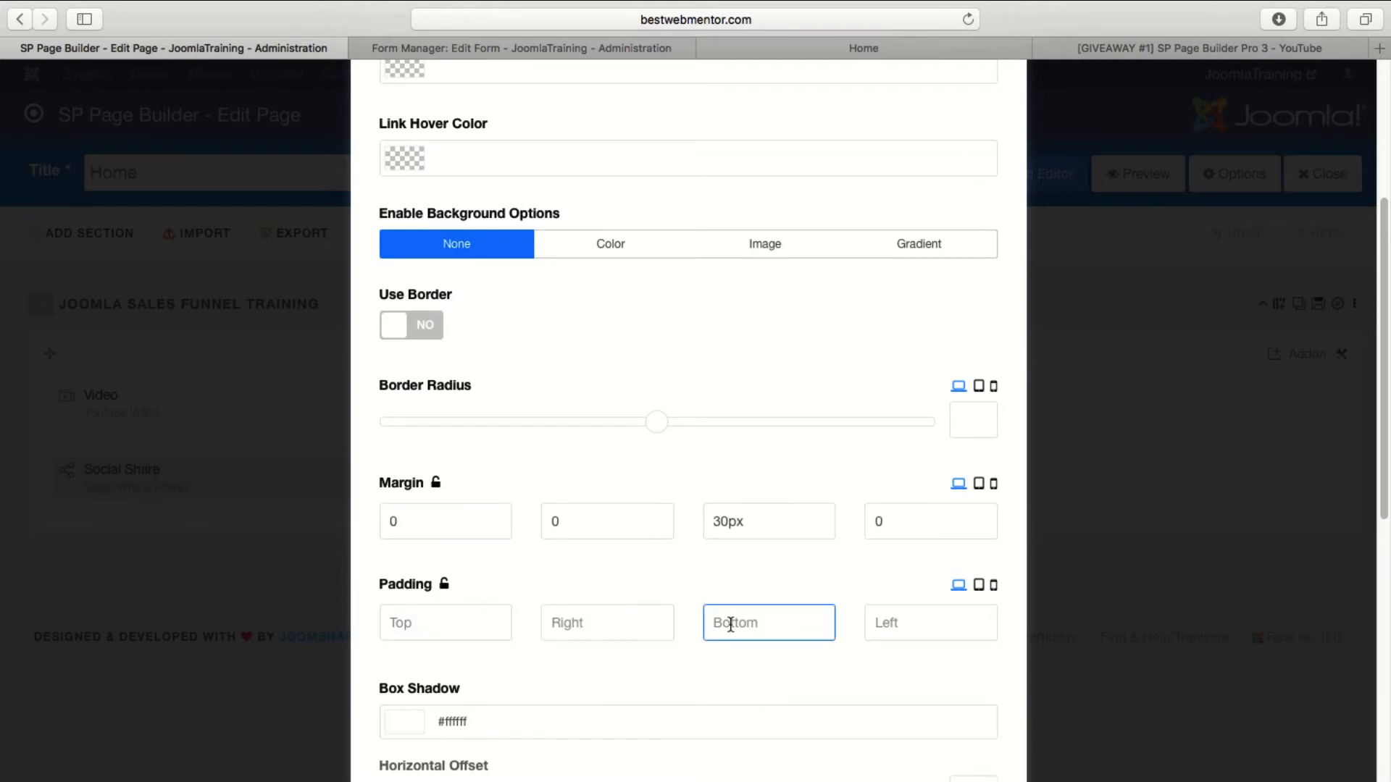
pyautogui.click(875, 624)
pyautogui.click(502, 615)
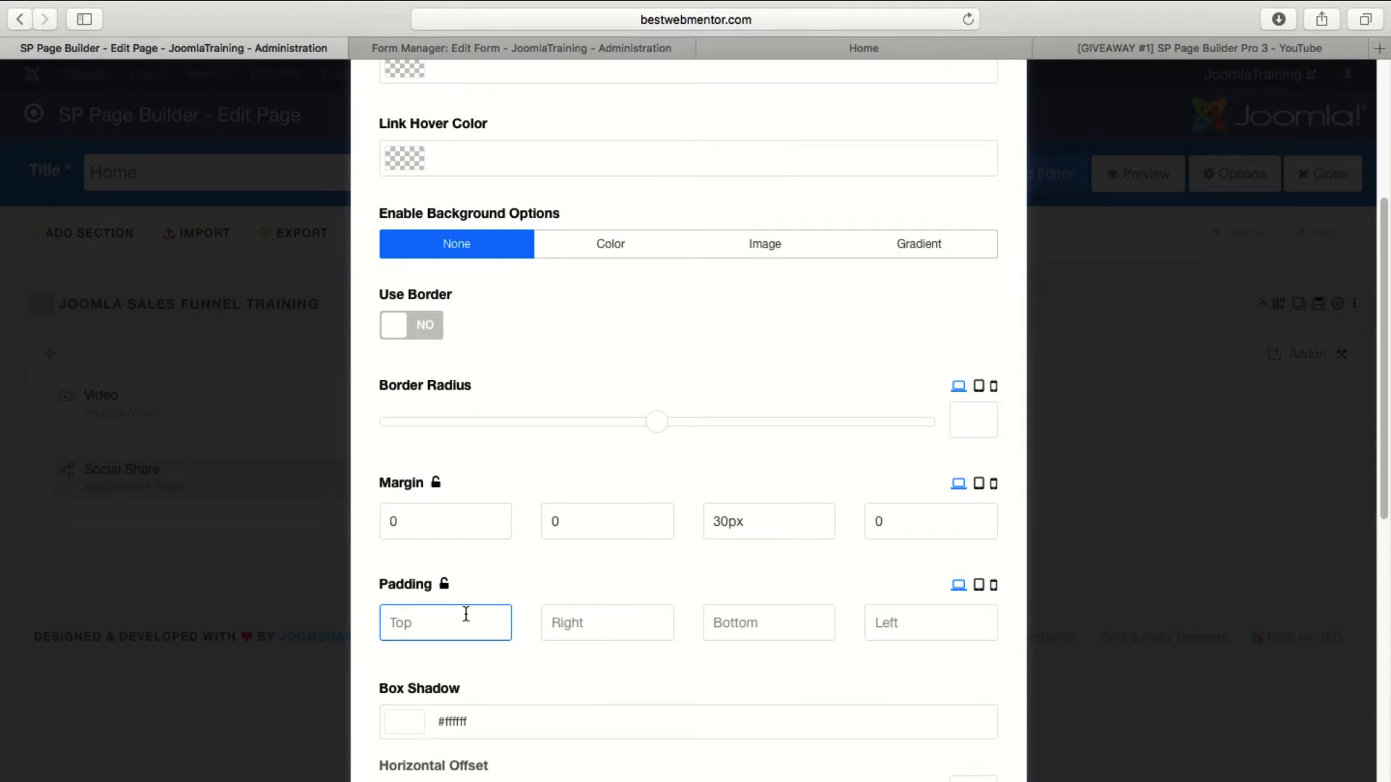
pyautogui.write('30')
pyautogui.click(556, 617)
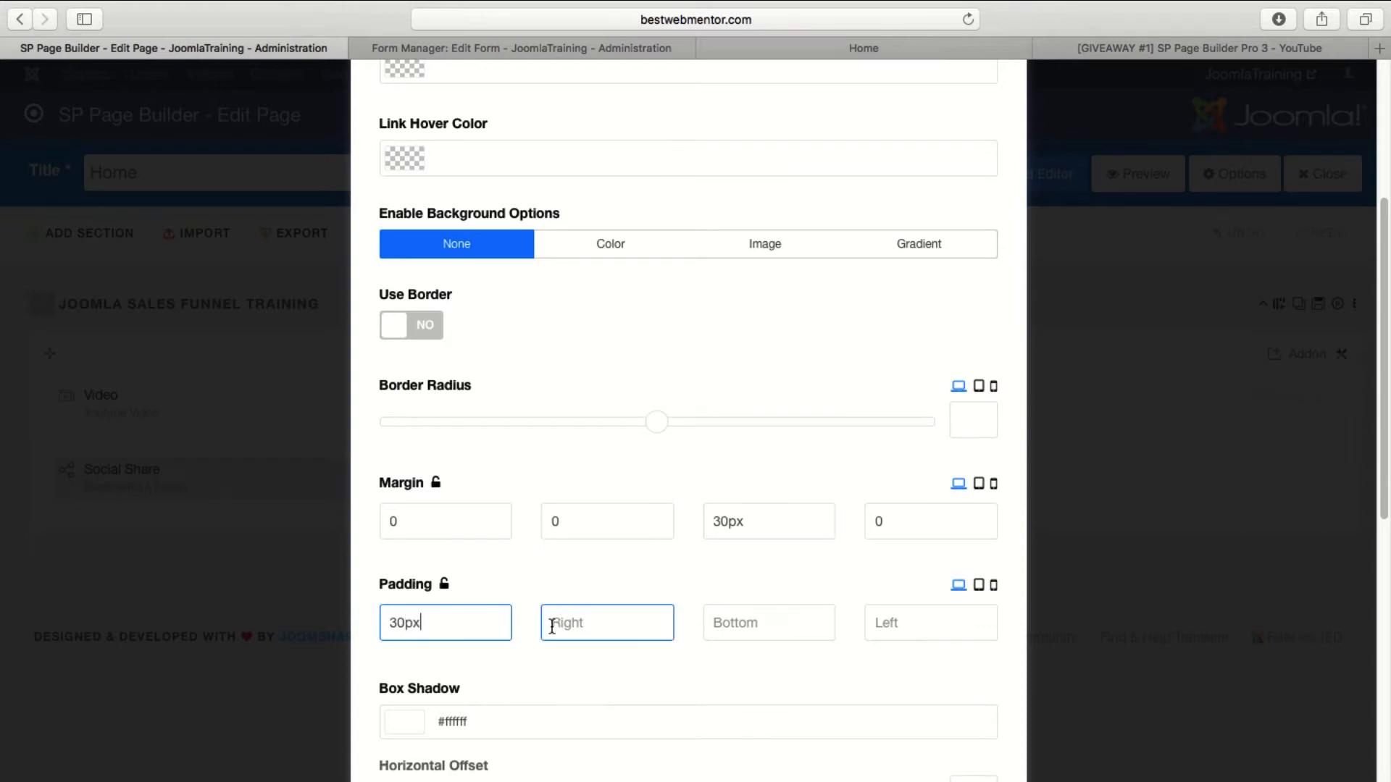
pyautogui.scroll(-10, 485, 643)
pyautogui.click(413, 779)
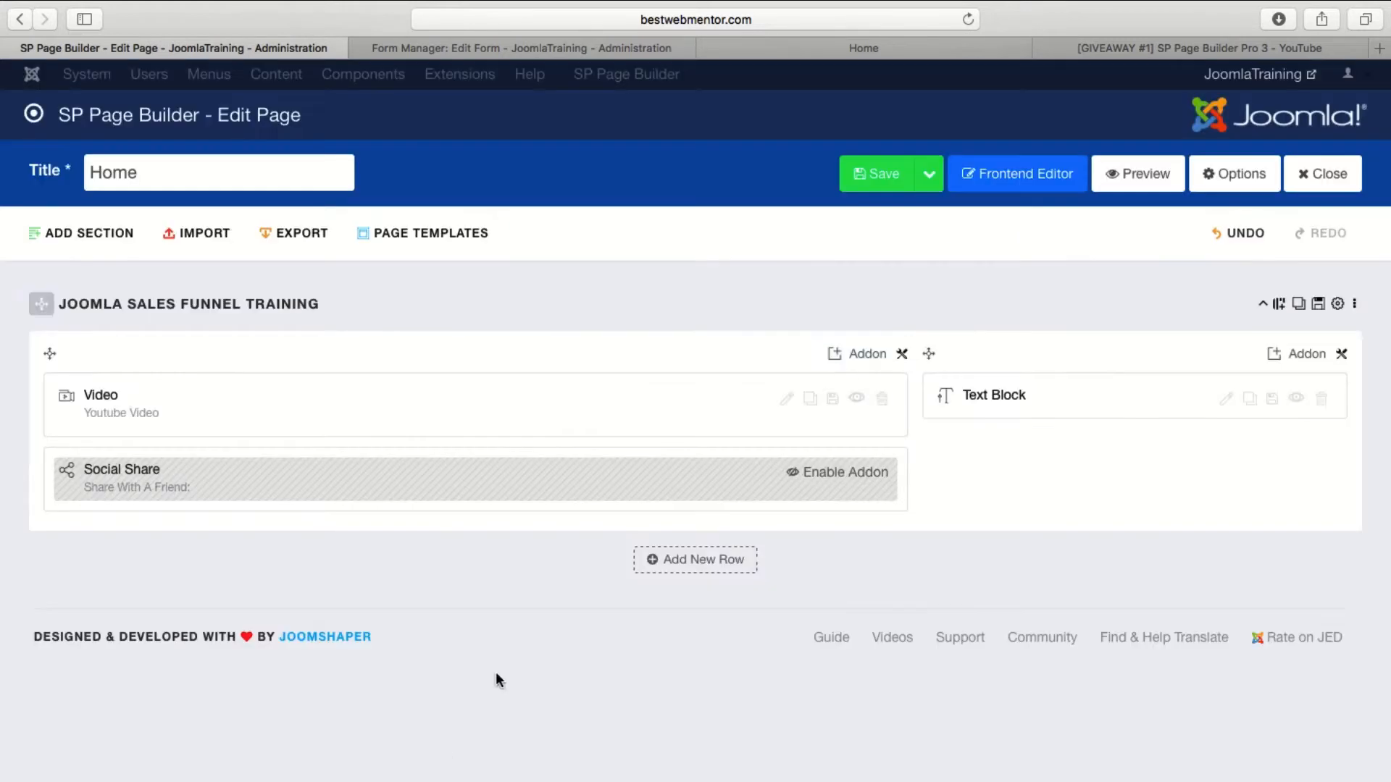
pyautogui.click(949, 48)
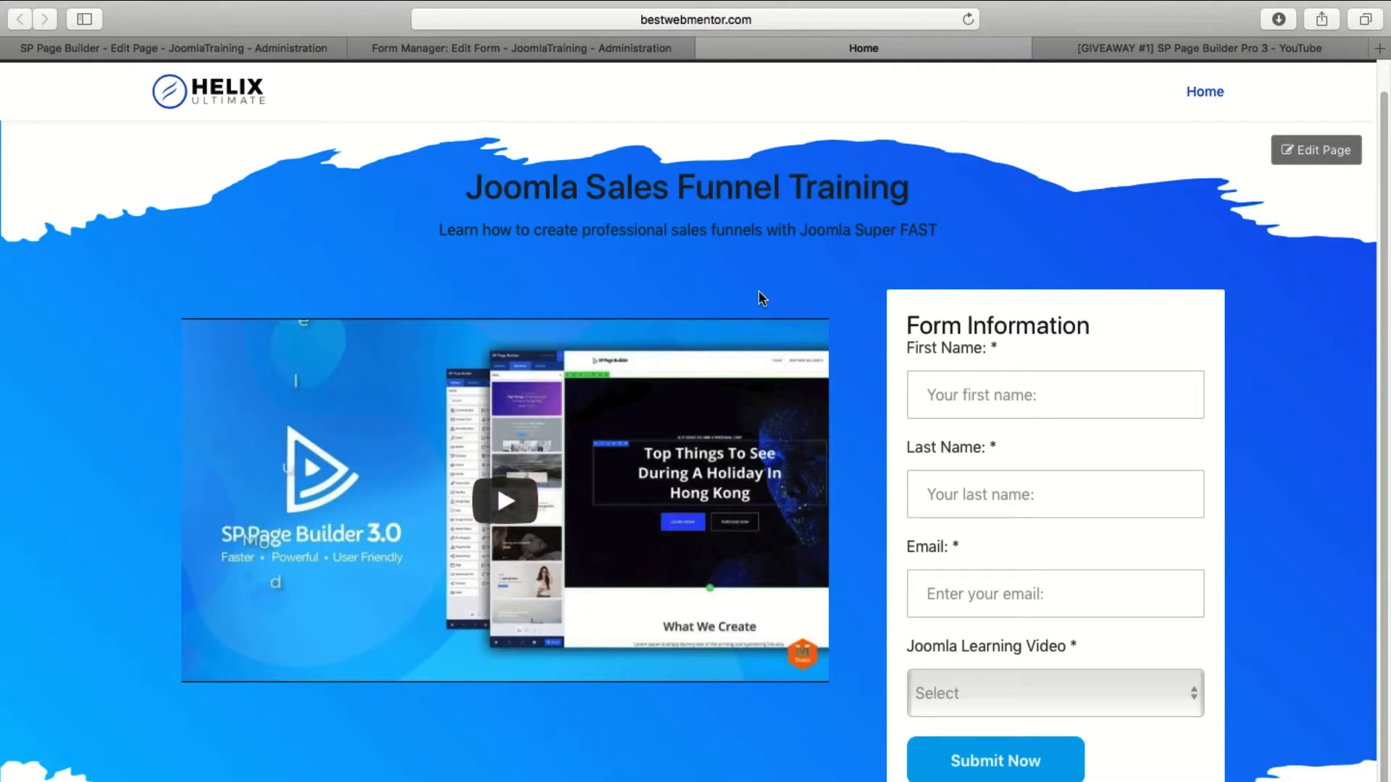
# Return to the page editor, open the Video addon's padding settings and compare them with the video on the live Home page.
pyautogui.click(215, 48)
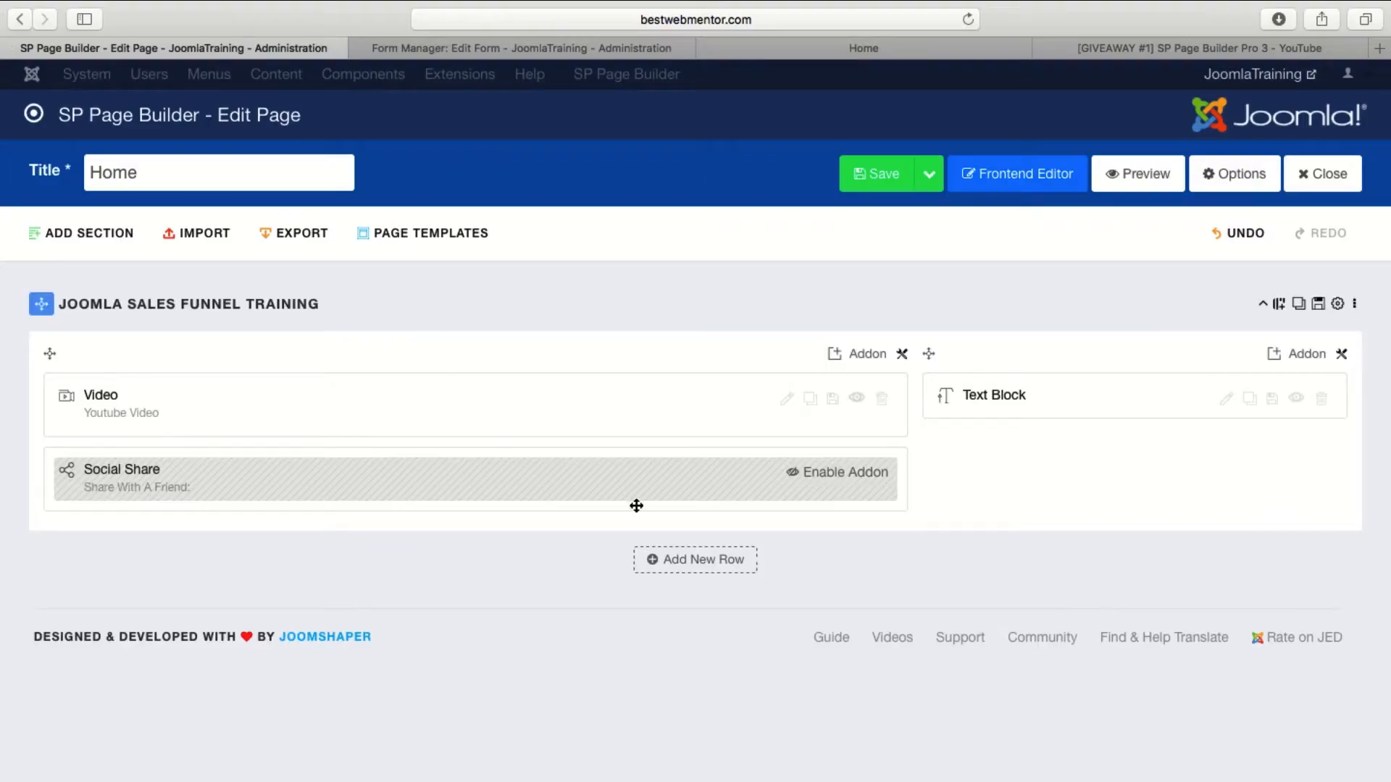
pyautogui.click(787, 400)
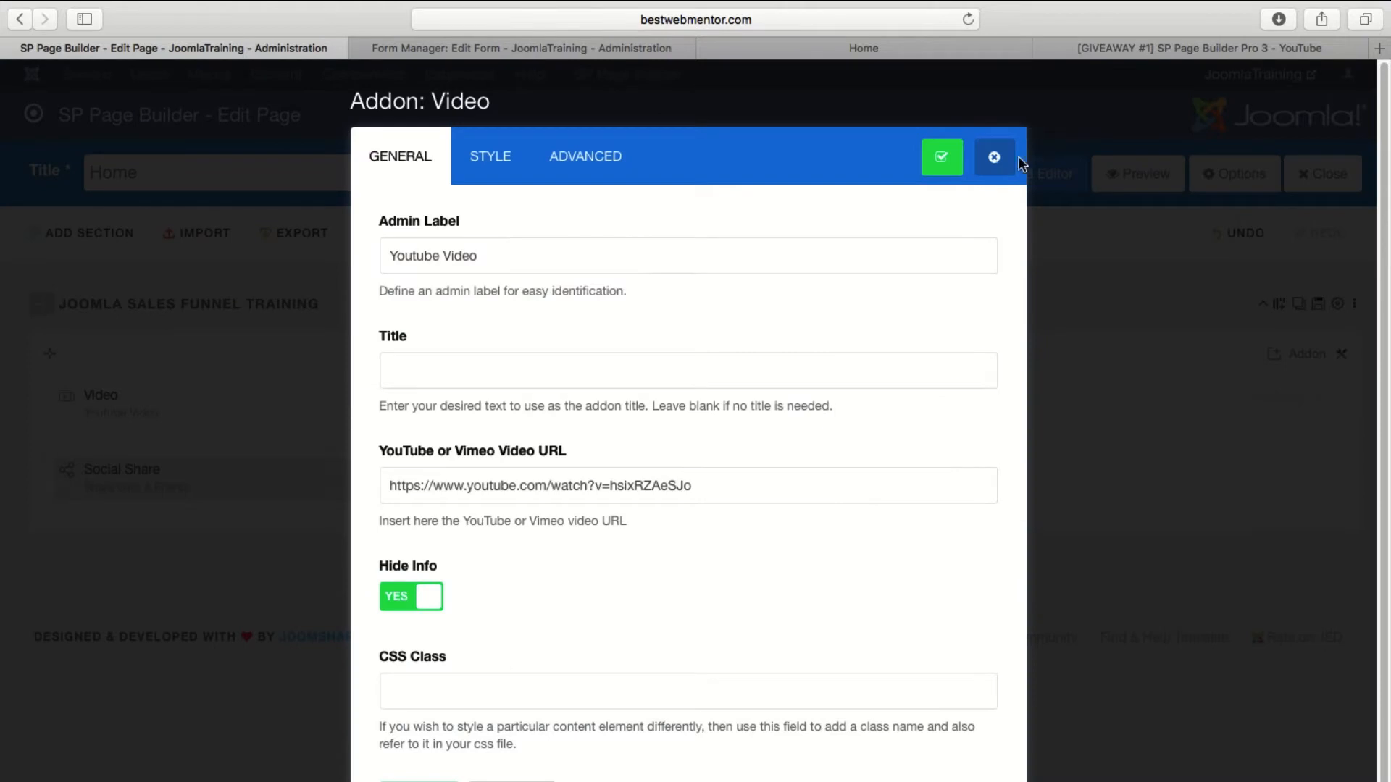
pyautogui.click(996, 158)
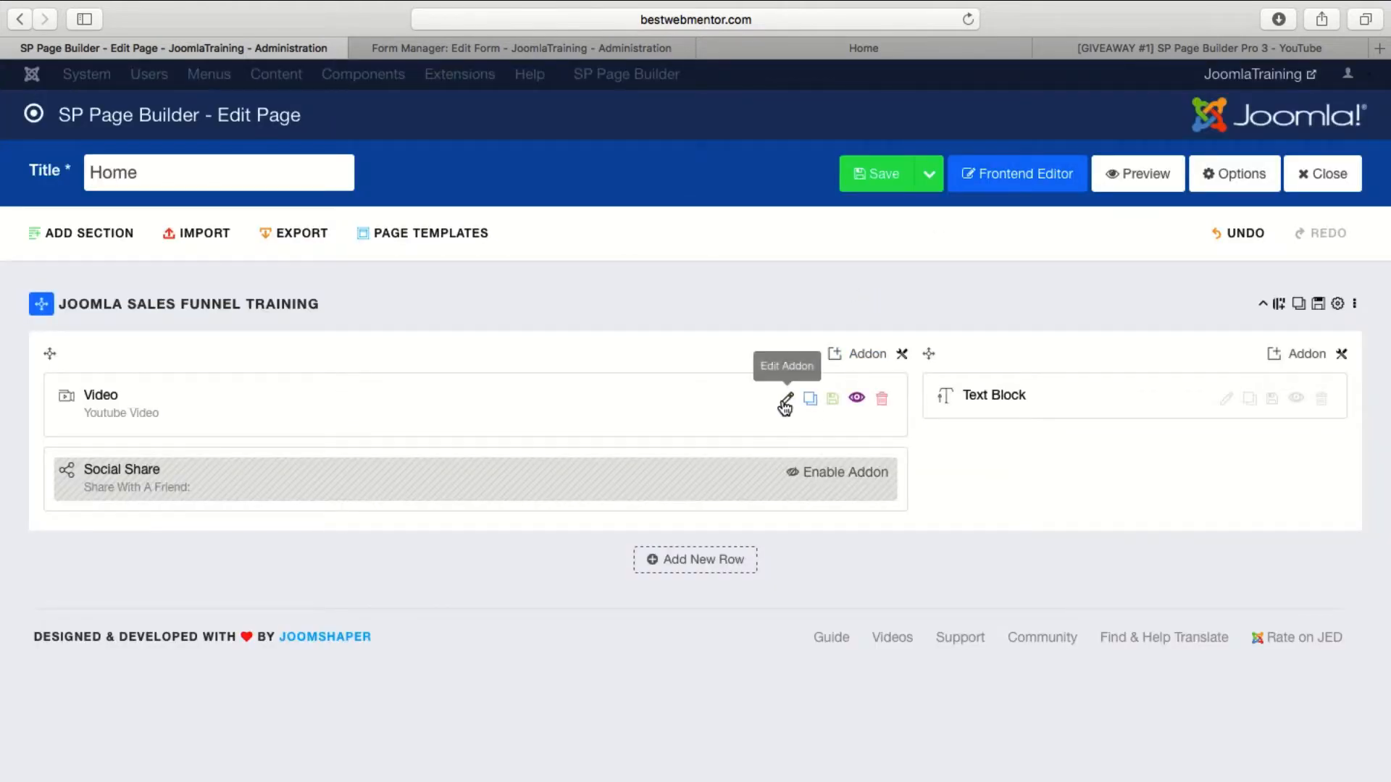
pyautogui.click(787, 406)
pyautogui.click(490, 160)
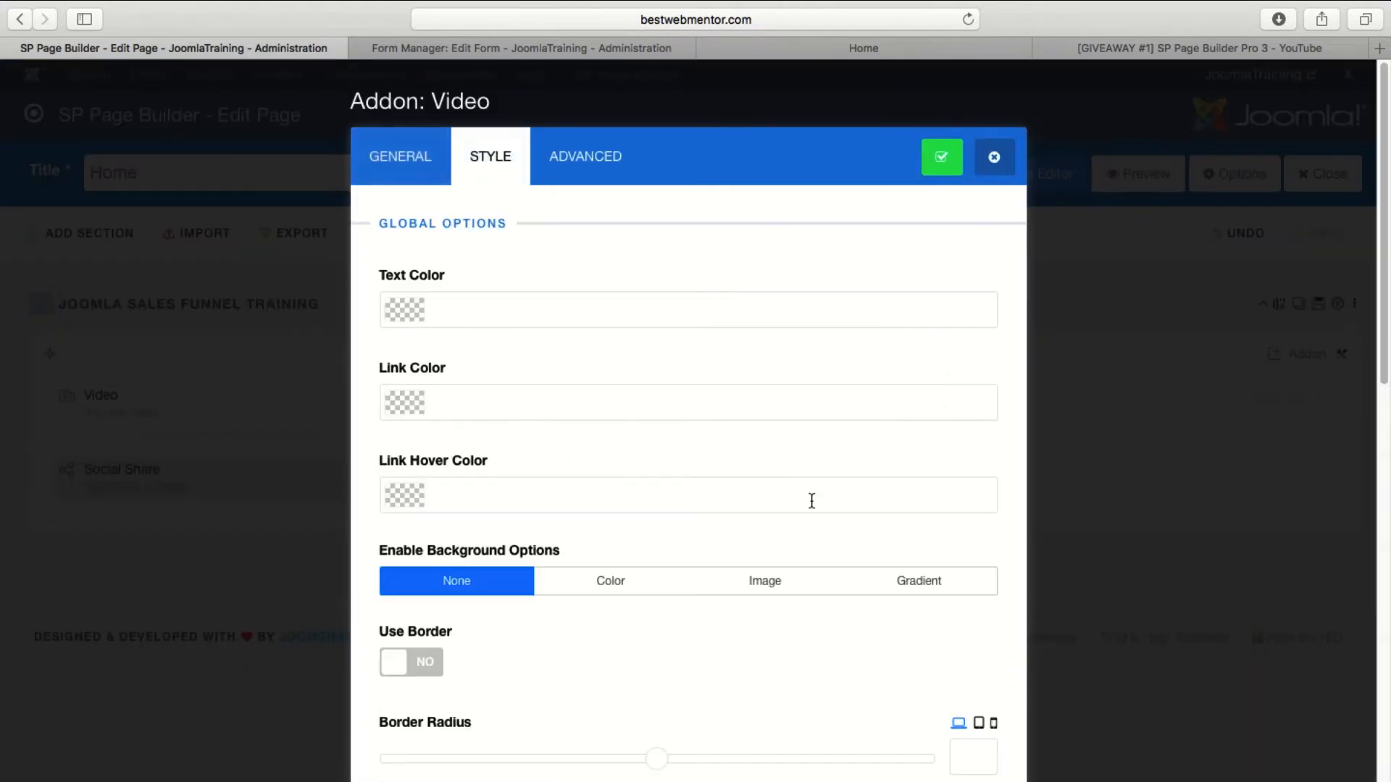
pyautogui.scroll(-10, 814, 507)
pyautogui.click(390, 267)
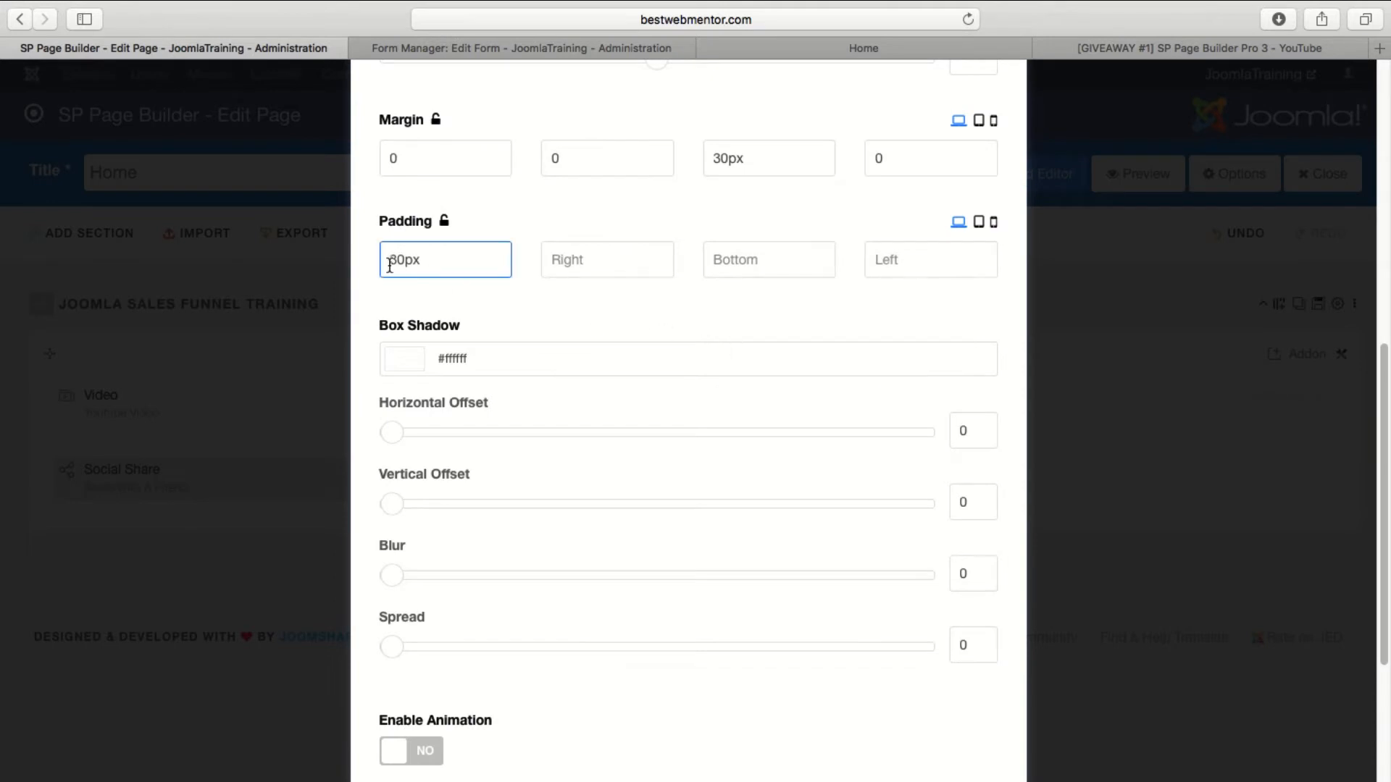
pyautogui.click(849, 51)
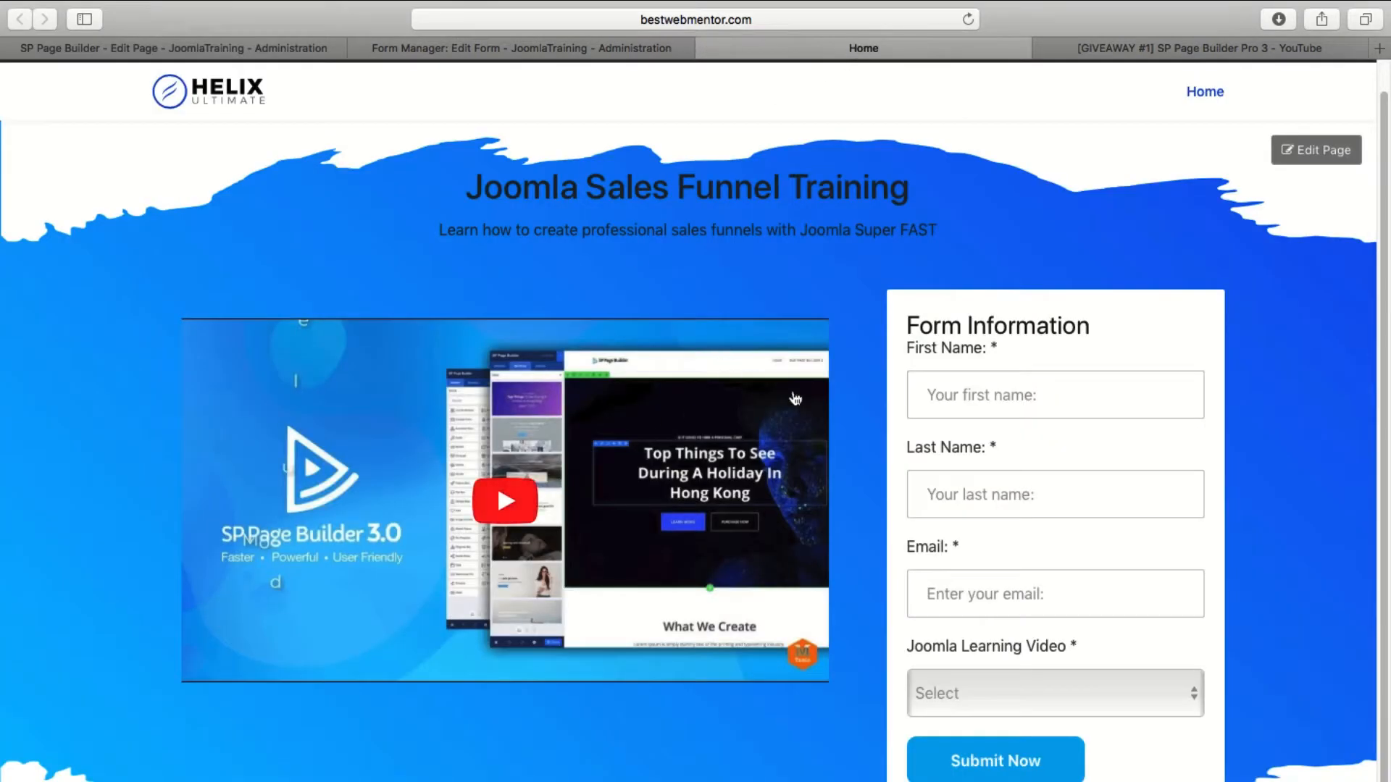
pyautogui.click(206, 48)
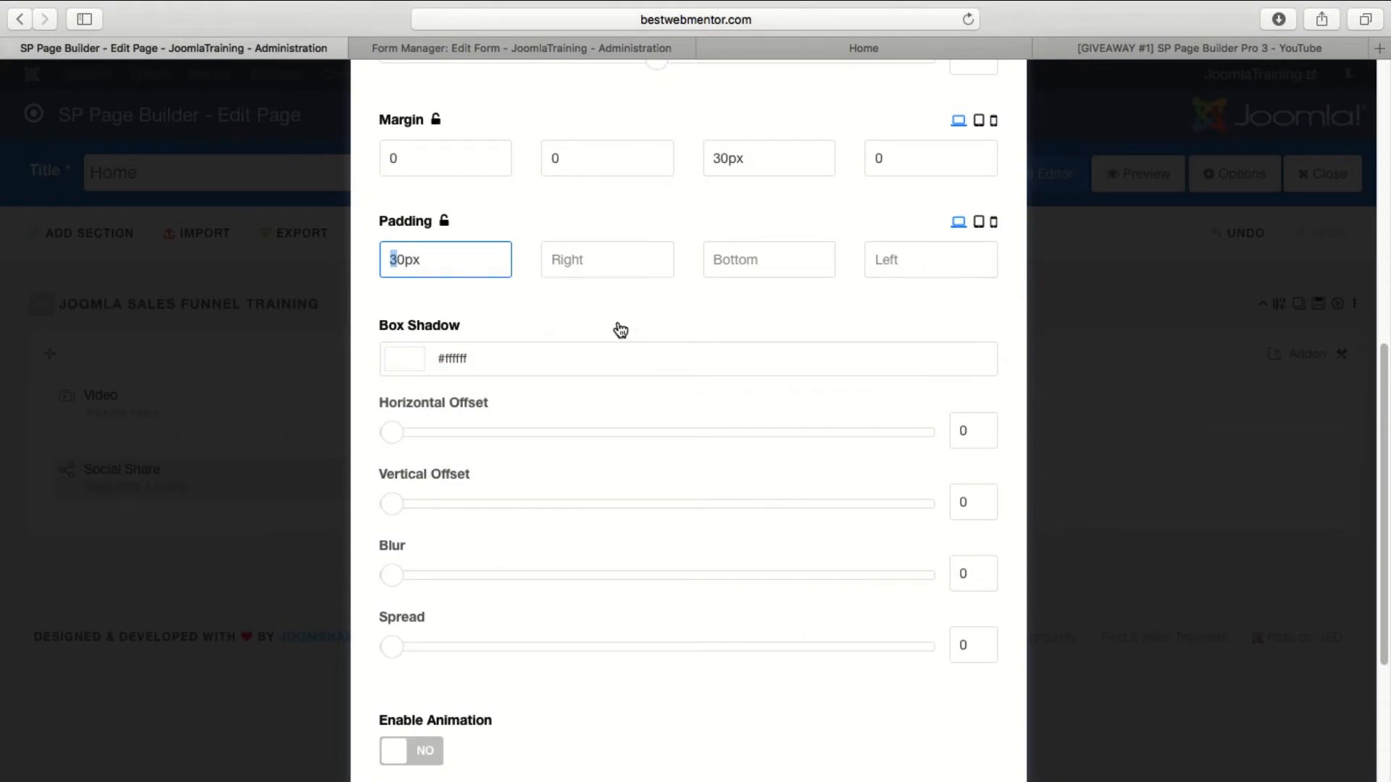
# Try a top padding of 100px on the Video addon, save it and check the video on the live Home page.
pyautogui.write('10')
pyautogui.scroll(10, 683, 341)
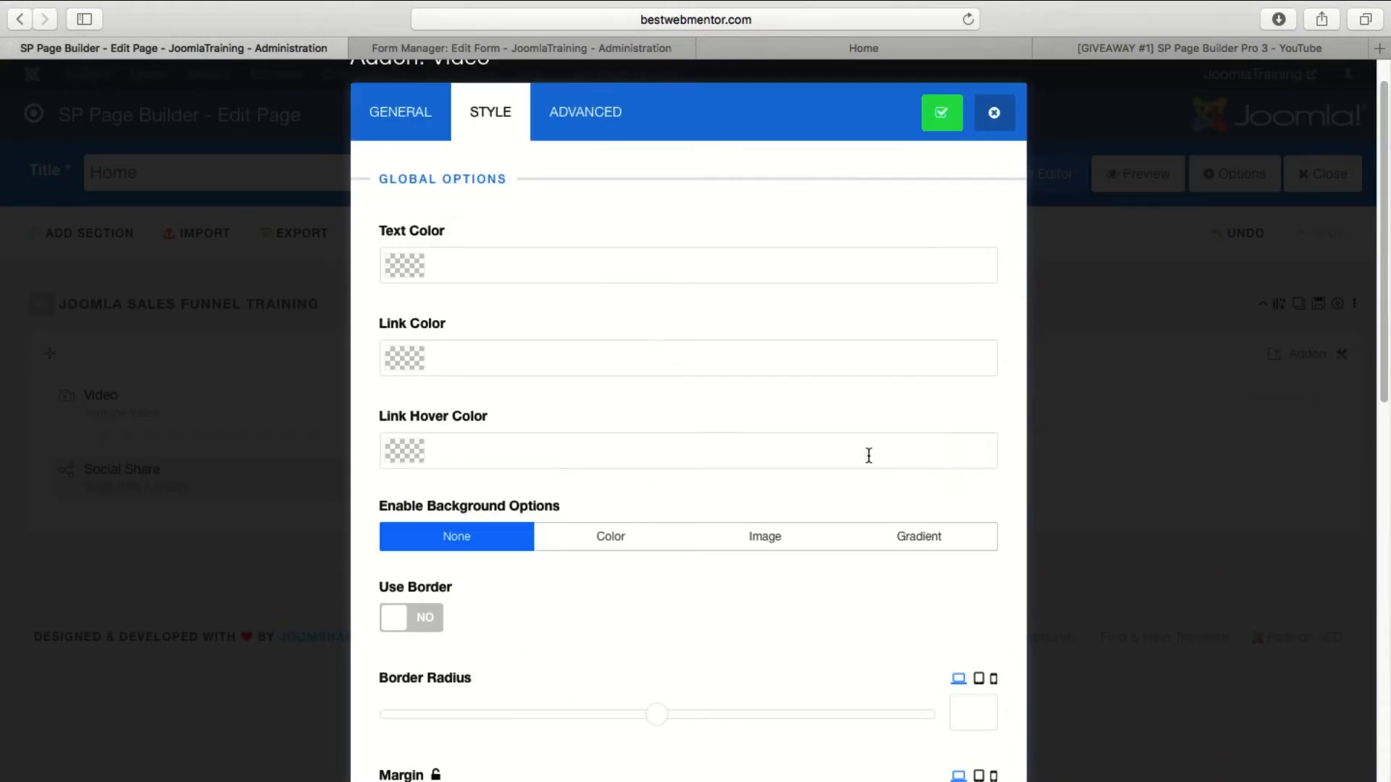
pyautogui.click(939, 156)
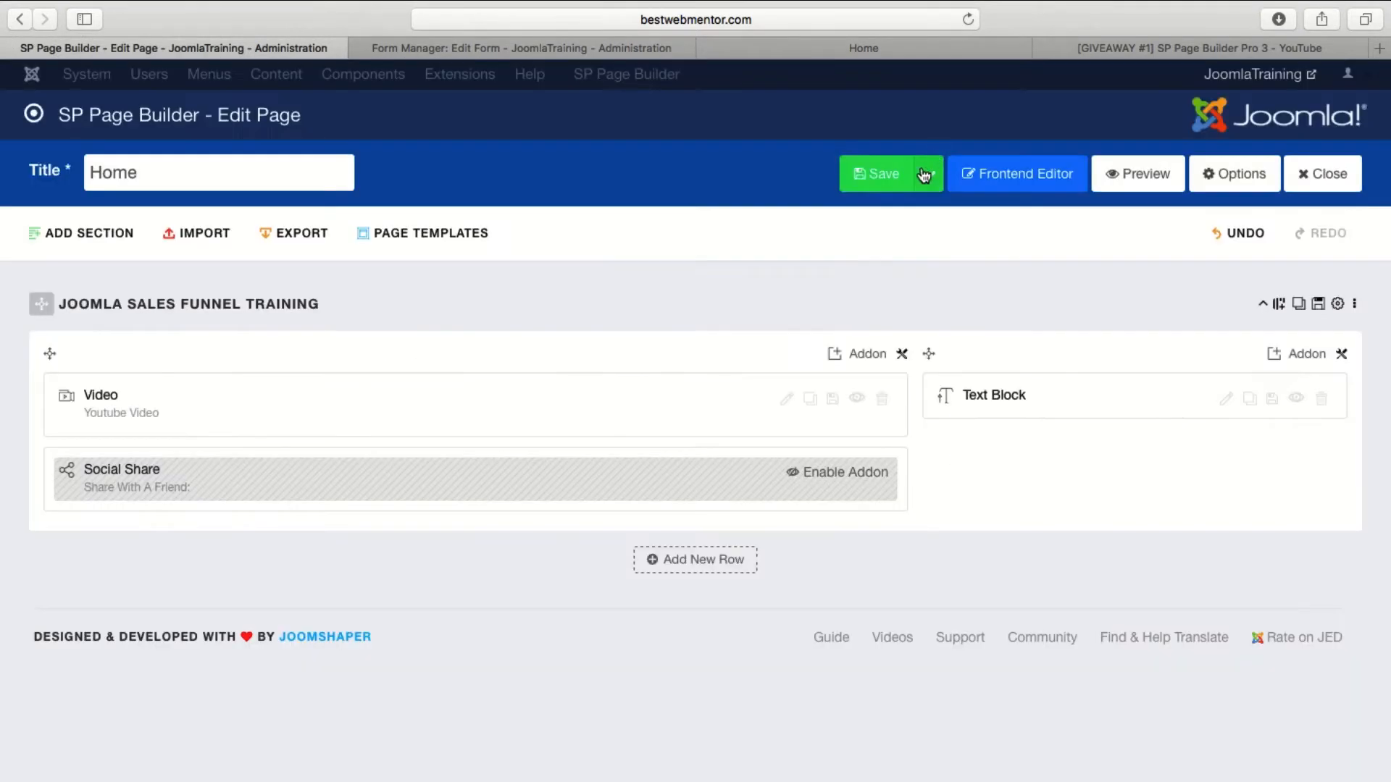
pyautogui.click(890, 56)
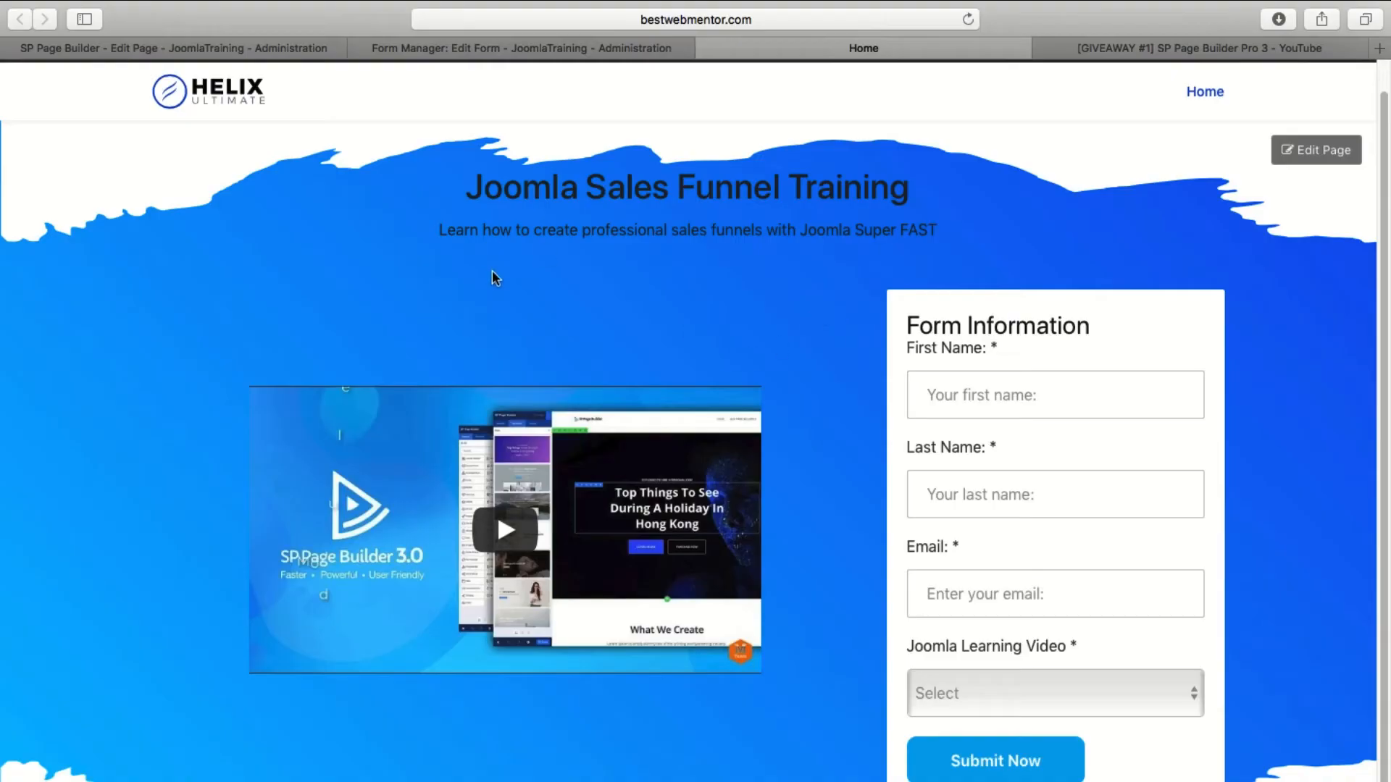
# Set the Video addon's top padding back to 30px, then save the addon and the page.
pyautogui.click(230, 44)
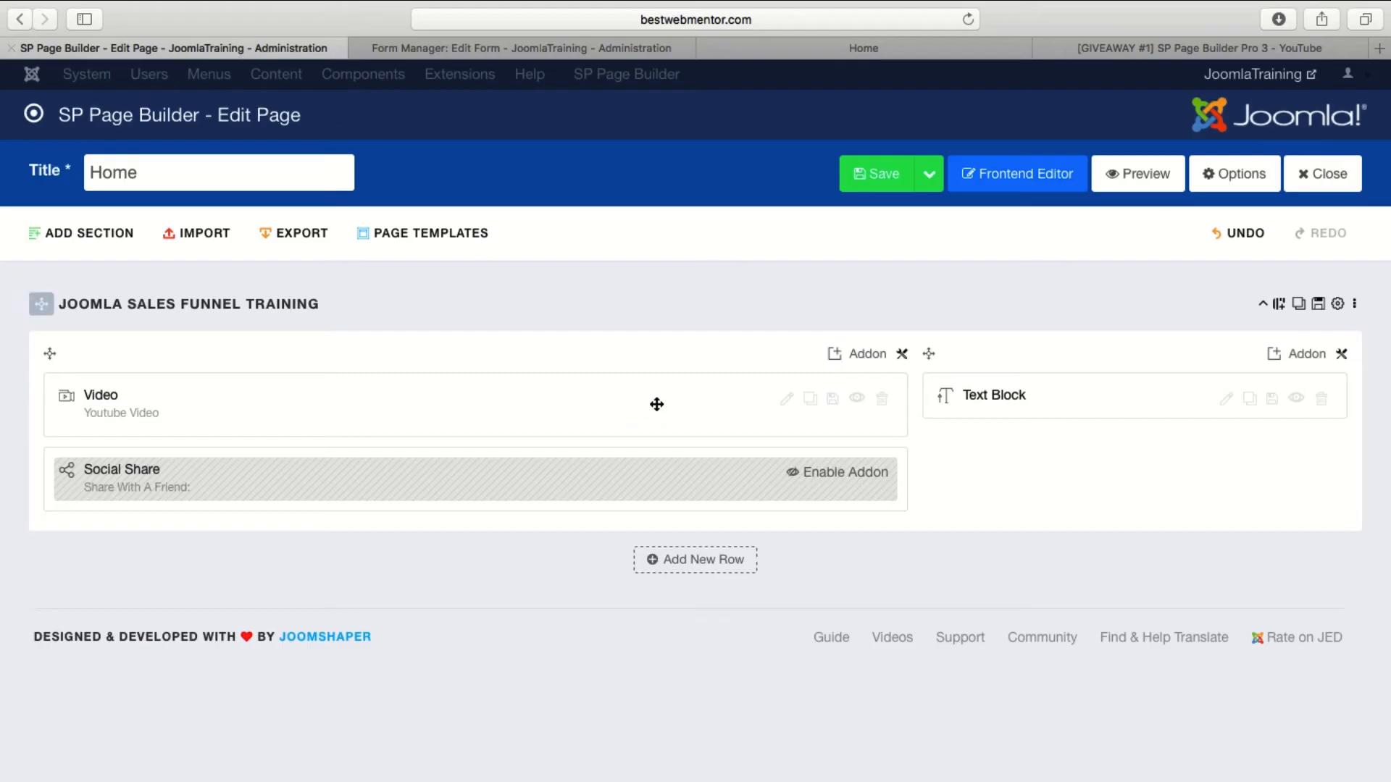
pyautogui.click(789, 401)
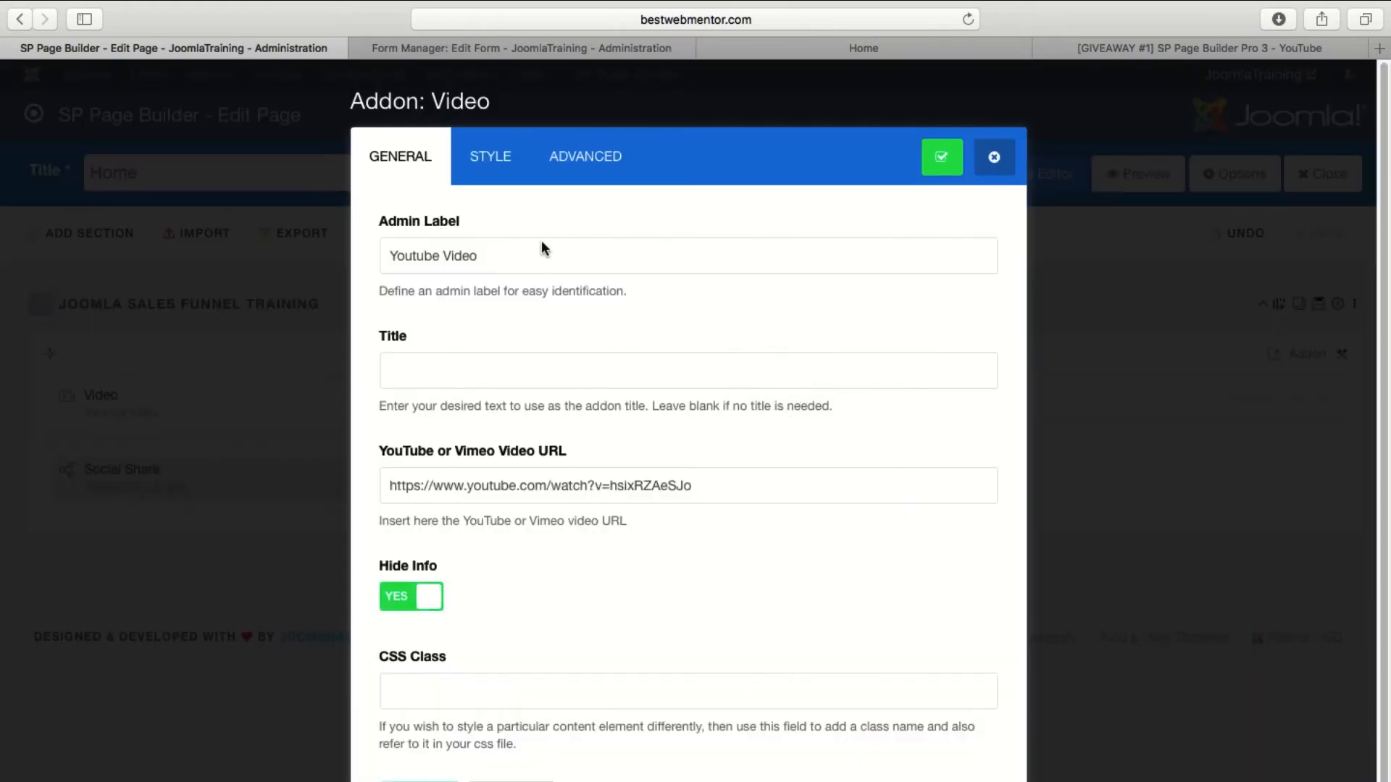
pyautogui.click(565, 174)
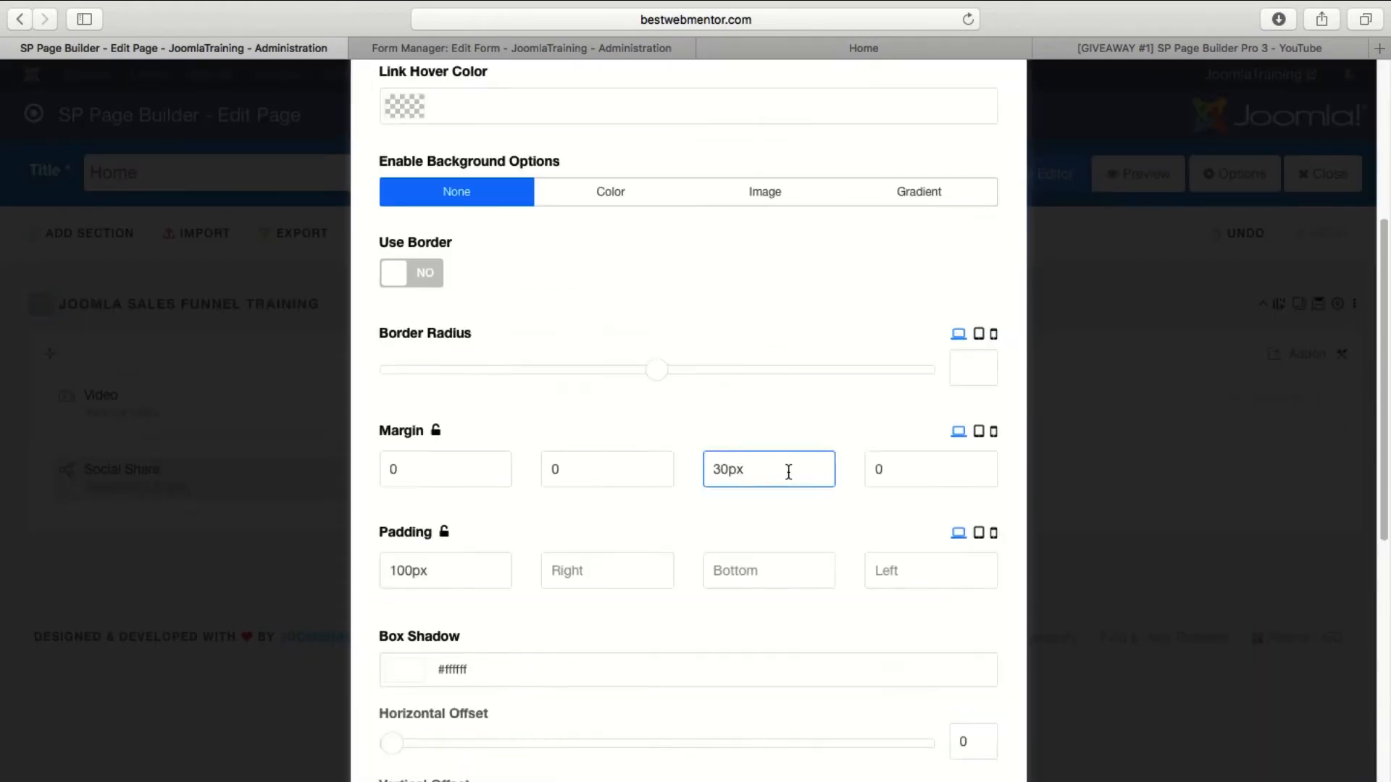
pyautogui.scroll(-3, 789, 472)
pyautogui.click(436, 417)
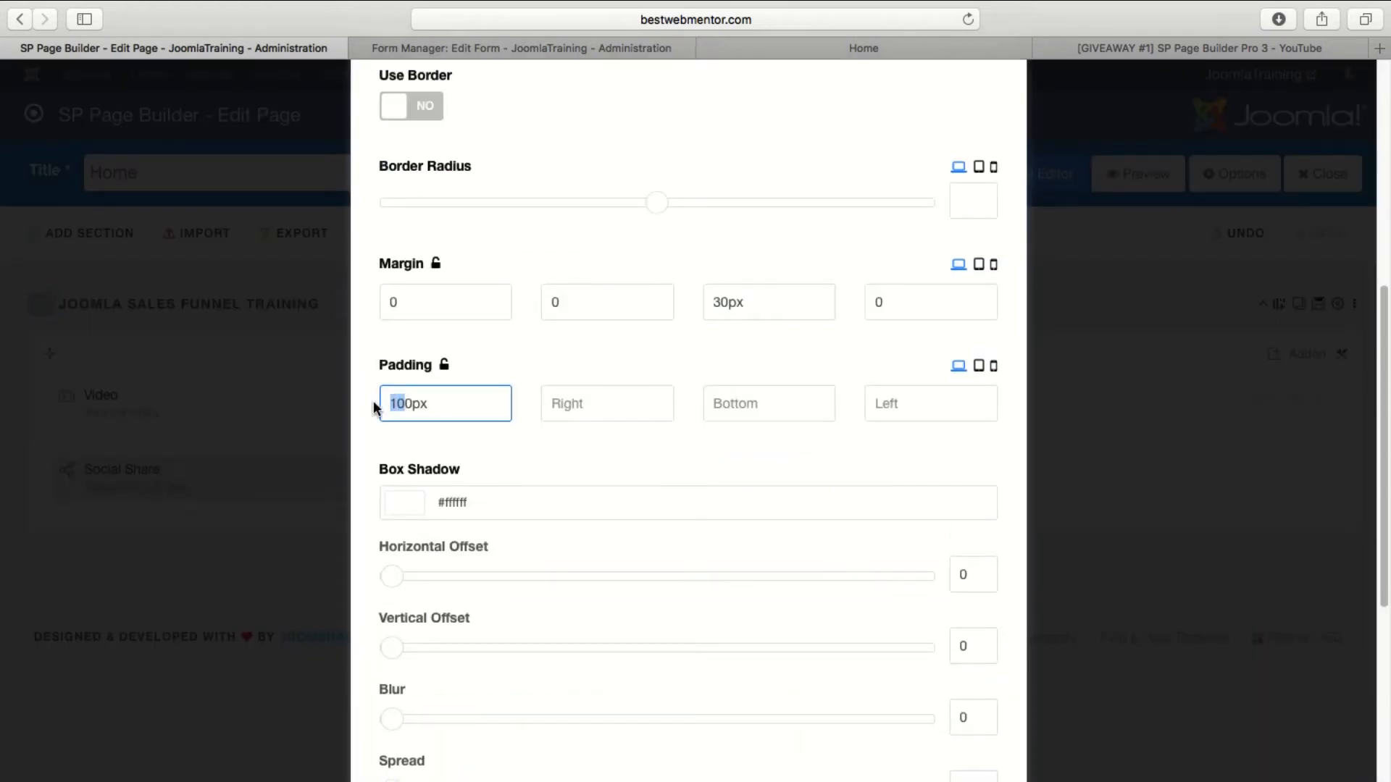
pyautogui.write('3')
pyautogui.scroll(8, 806, 286)
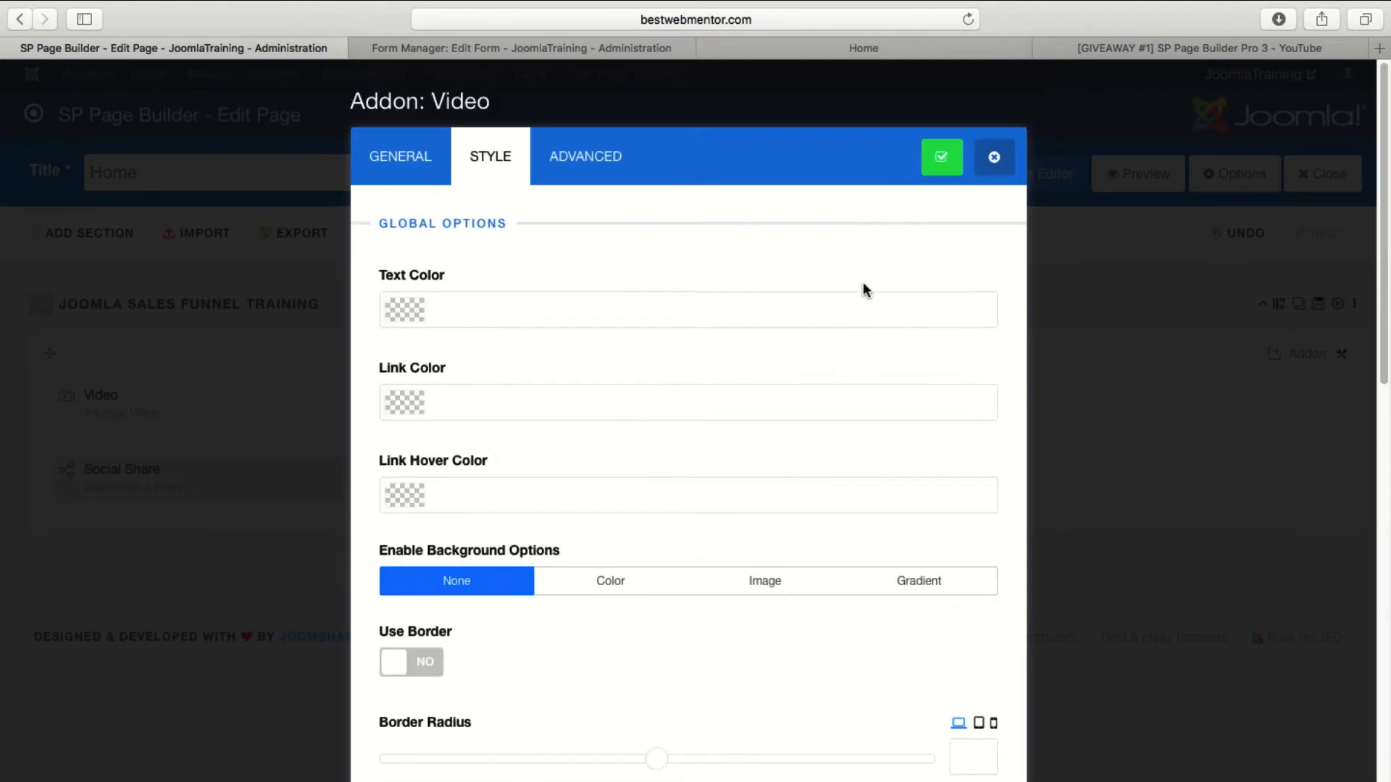
pyautogui.click(942, 156)
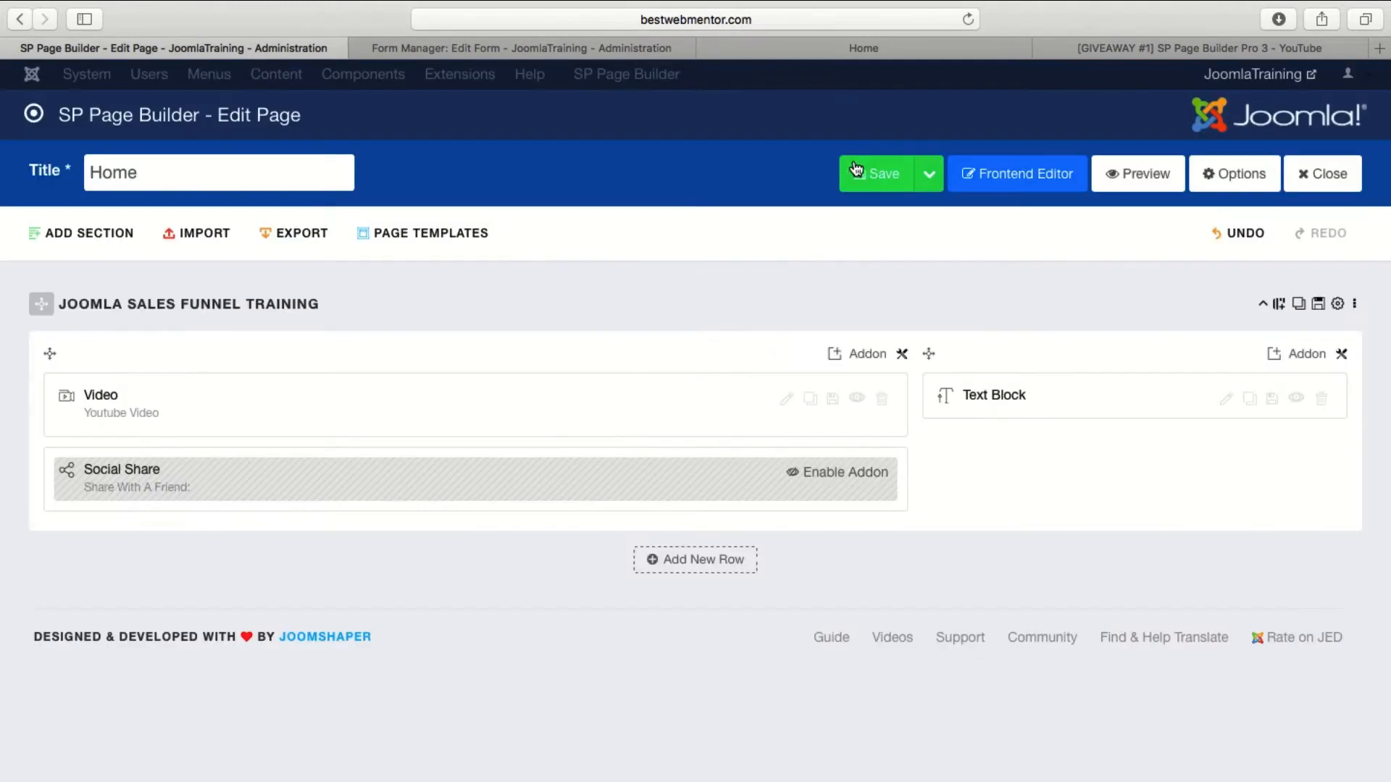
pyautogui.click(871, 181)
# Reload the live Home page and examine the video's position beside the form.
pyautogui.click(864, 50)
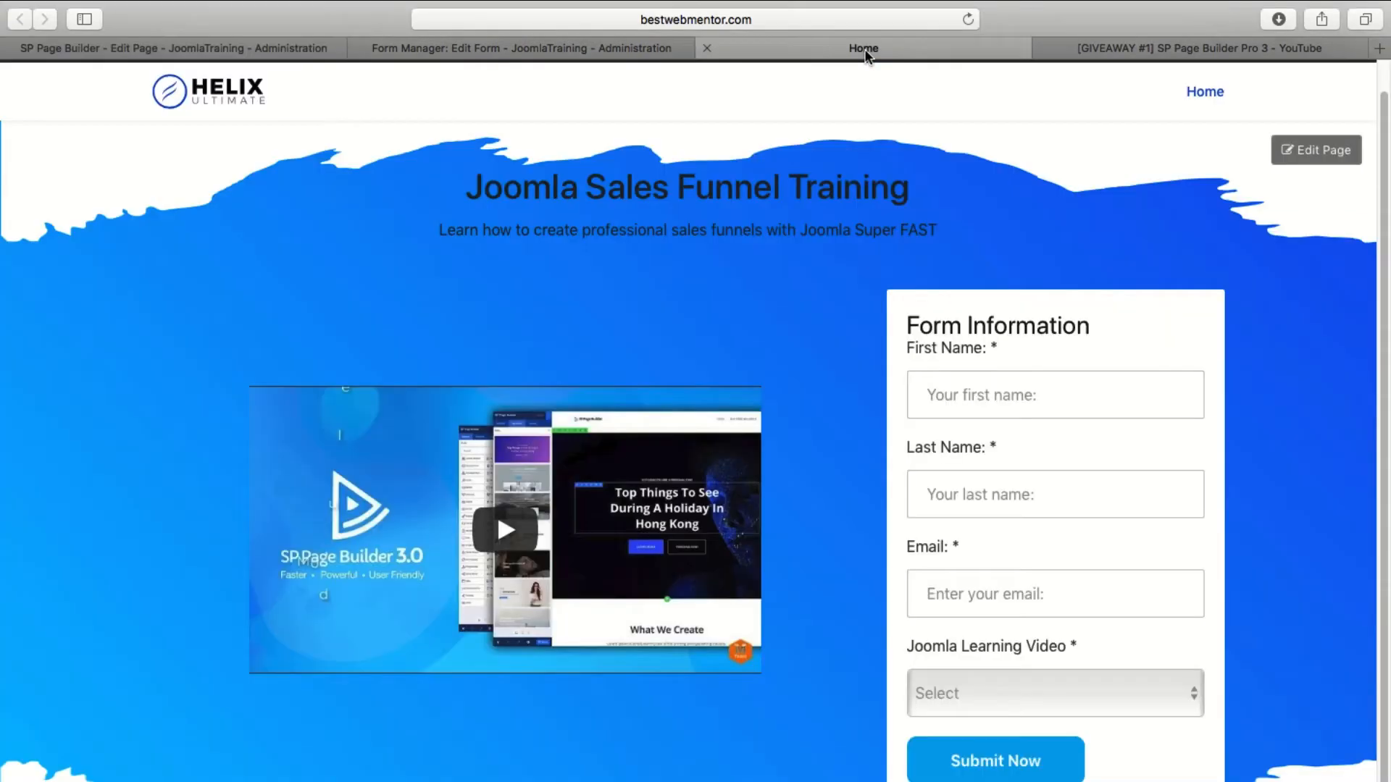
pyautogui.click(968, 20)
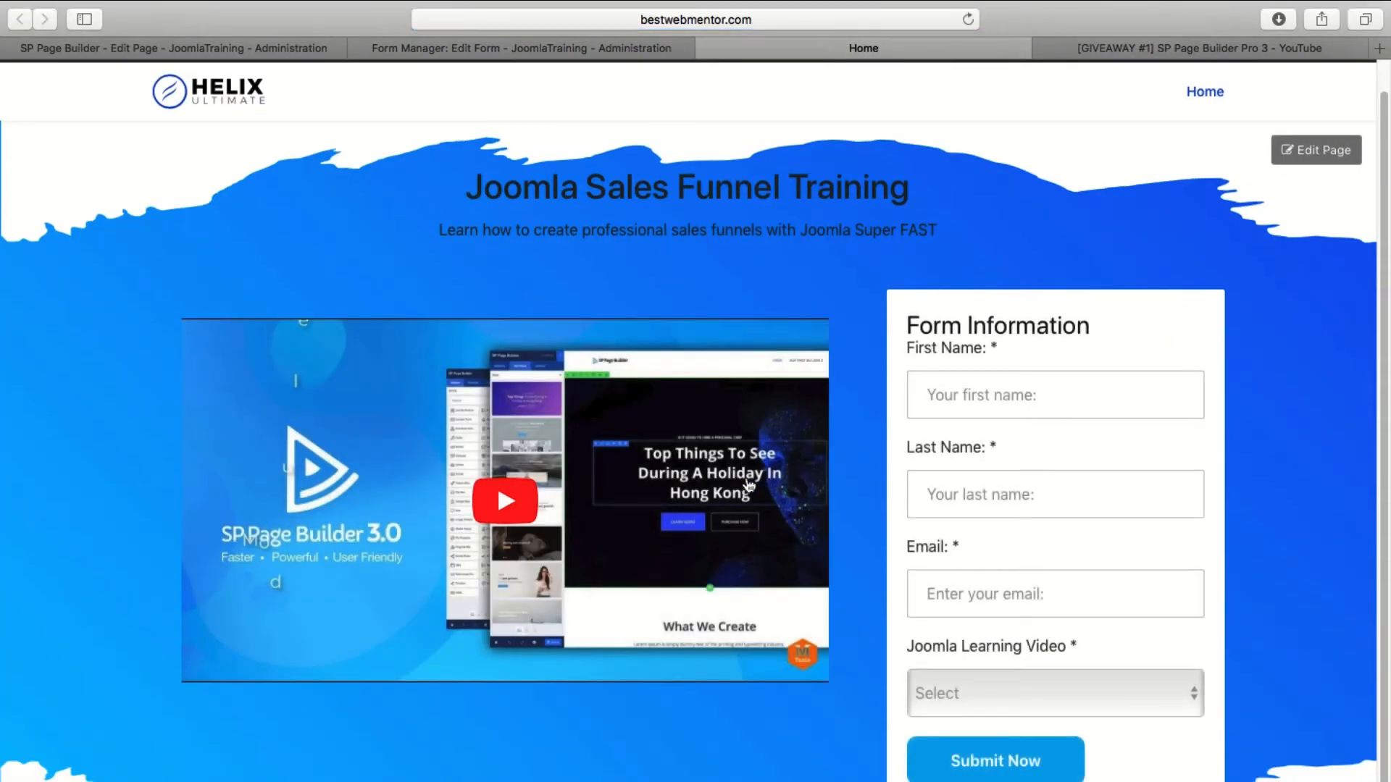
pyautogui.scroll(-2, 767, 500)
pyautogui.scroll(3, 797, 518)
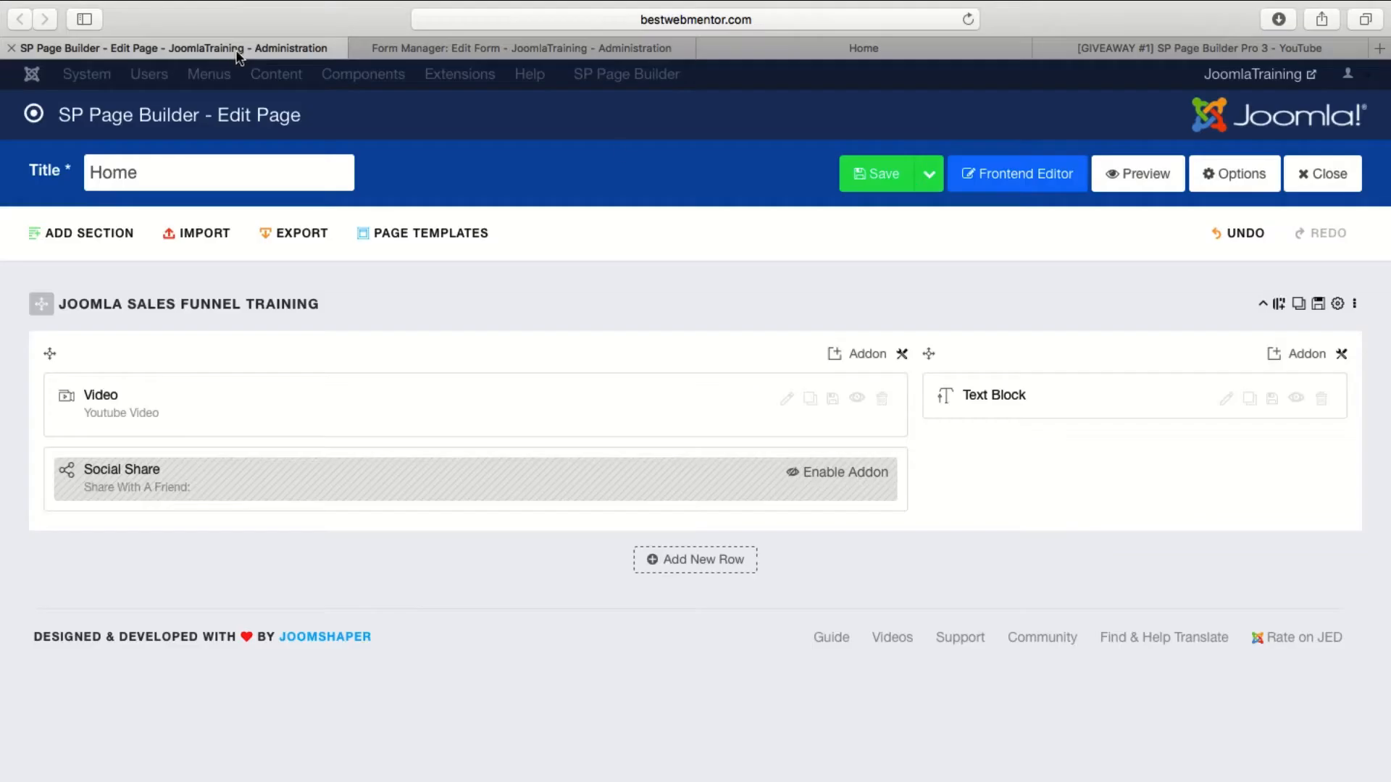
# Set the text color of the Joomla Sales Funnel Training row to #ffffff in its style options.
pyautogui.click(237, 49)
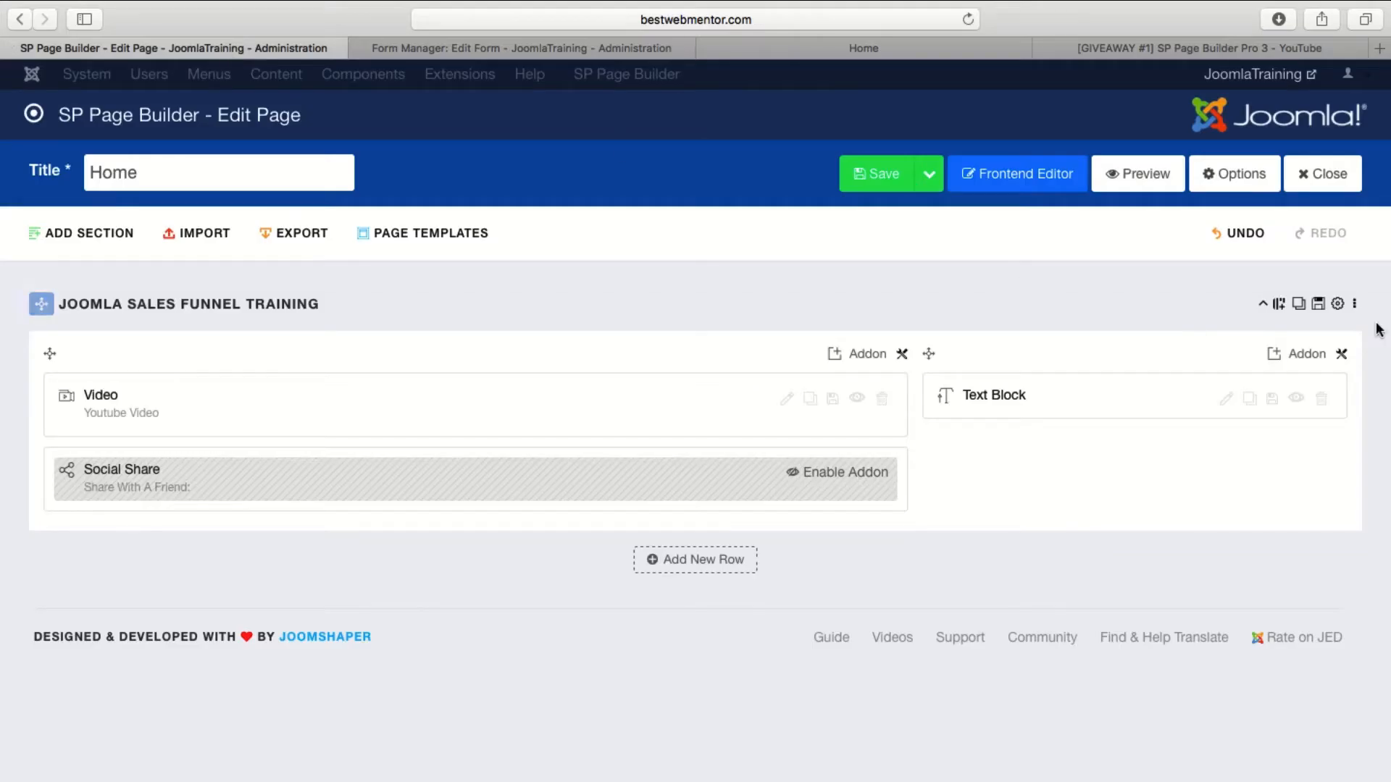
pyautogui.click(1340, 307)
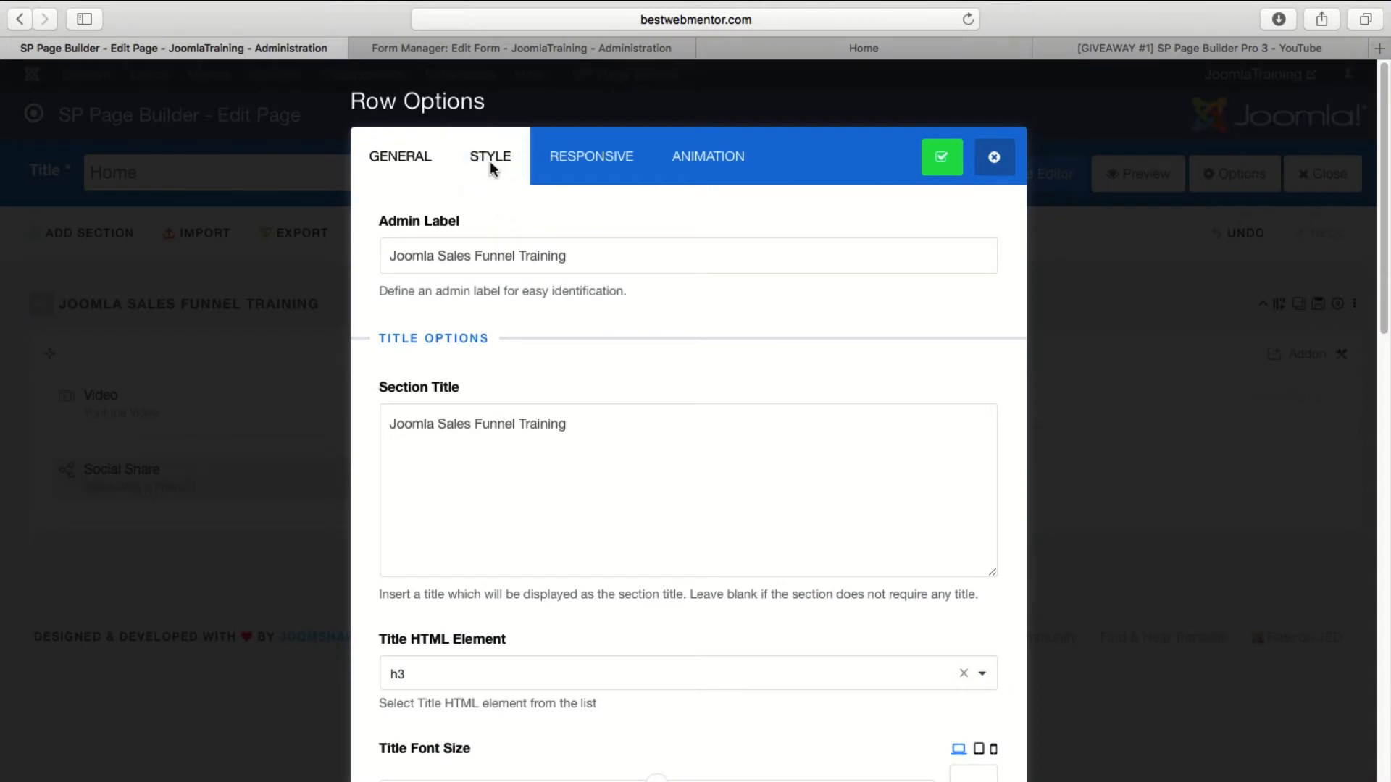
pyautogui.click(490, 160)
pyautogui.scroll(-3, 460, 348)
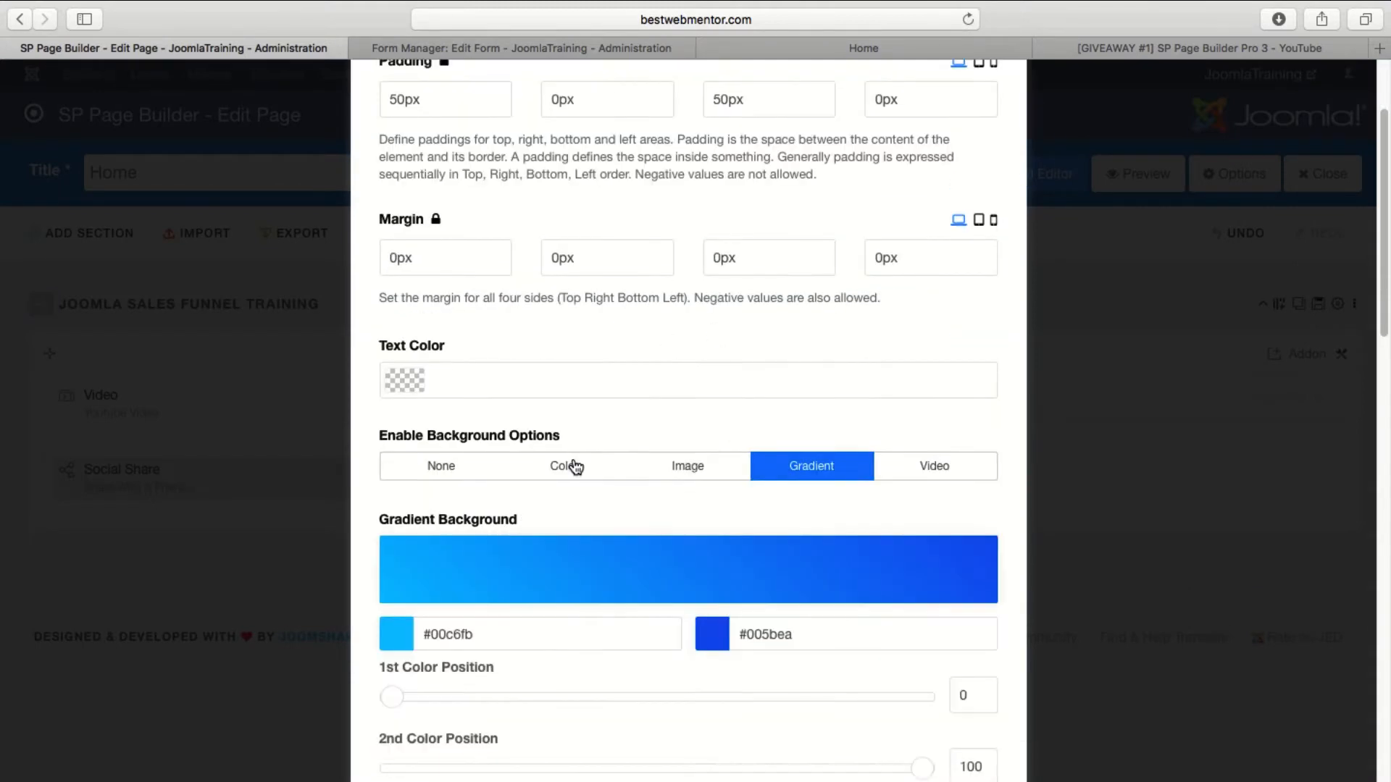
pyautogui.scroll(1, 530, 419)
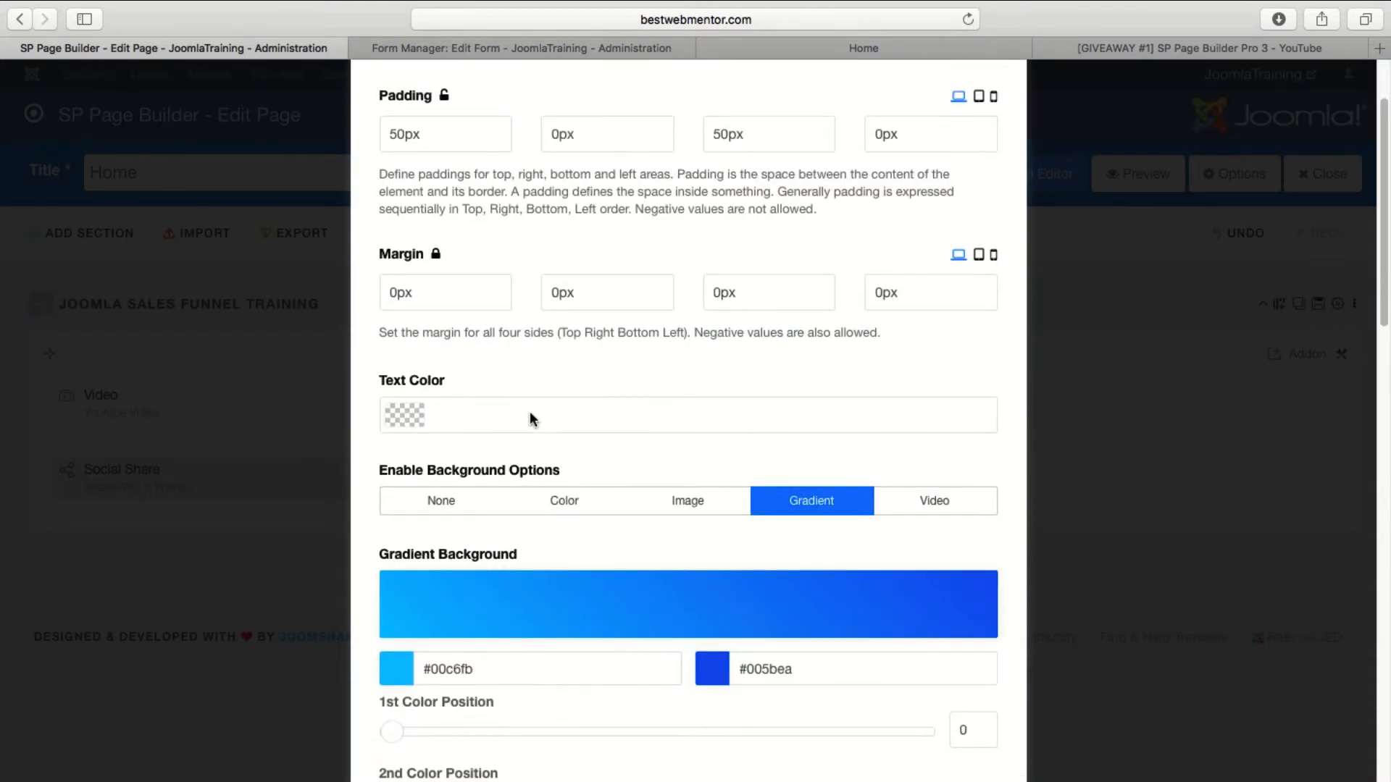
pyautogui.click(455, 411)
pyautogui.write('#ffffff')
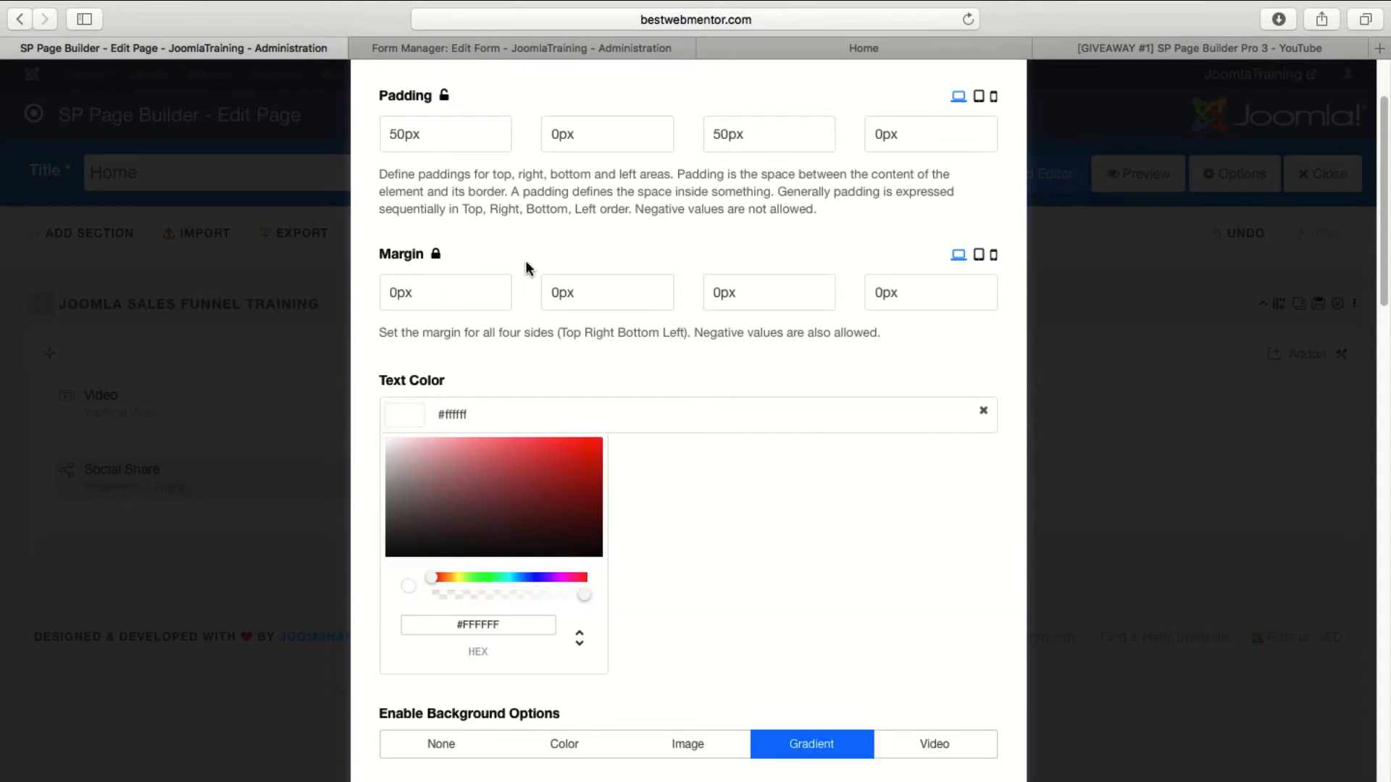
pyautogui.click(525, 266)
# Set the row's top padding to 100px, save the row options and page, and reload the live Home page.
pyautogui.scroll(2, 456, 254)
pyautogui.click(397, 202)
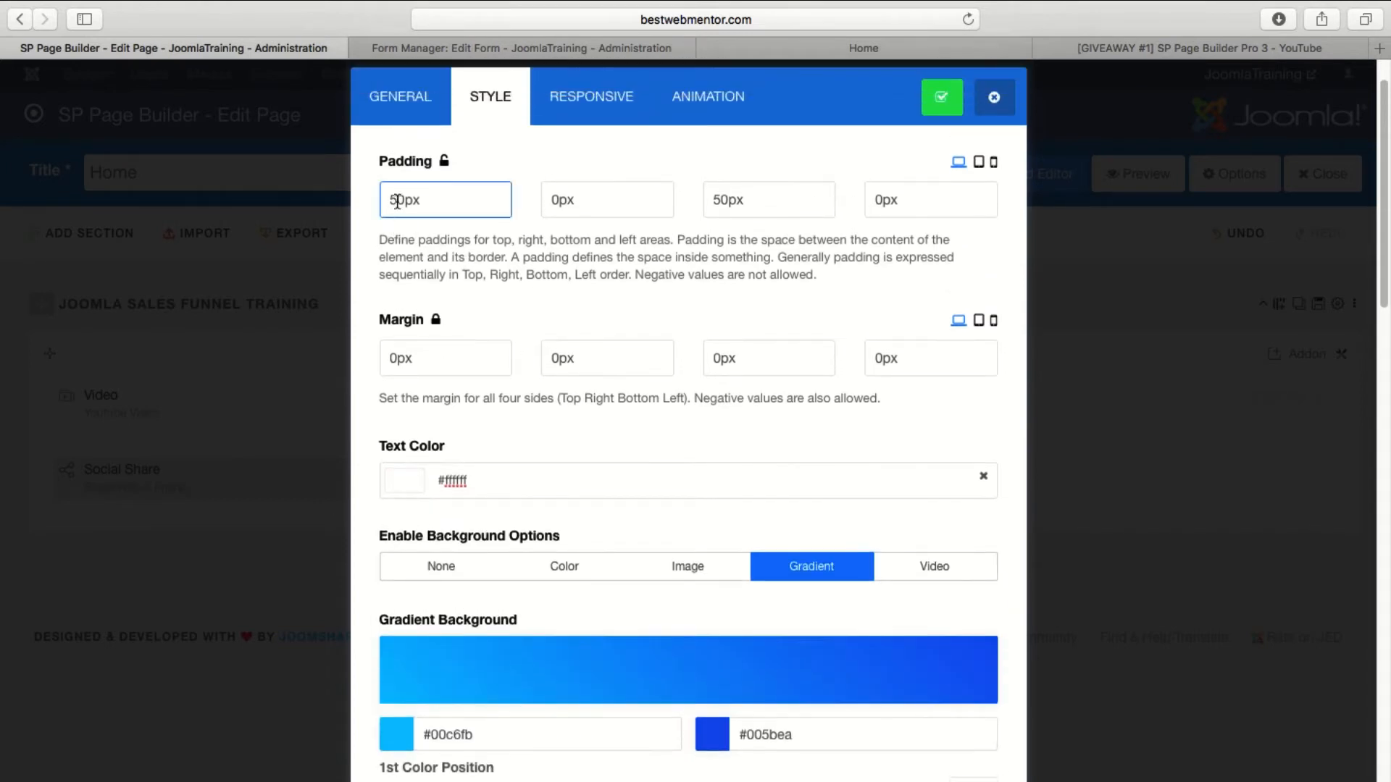
pyautogui.write('10')
pyautogui.scroll(1, 646, 307)
pyautogui.click(936, 137)
pyautogui.click(884, 174)
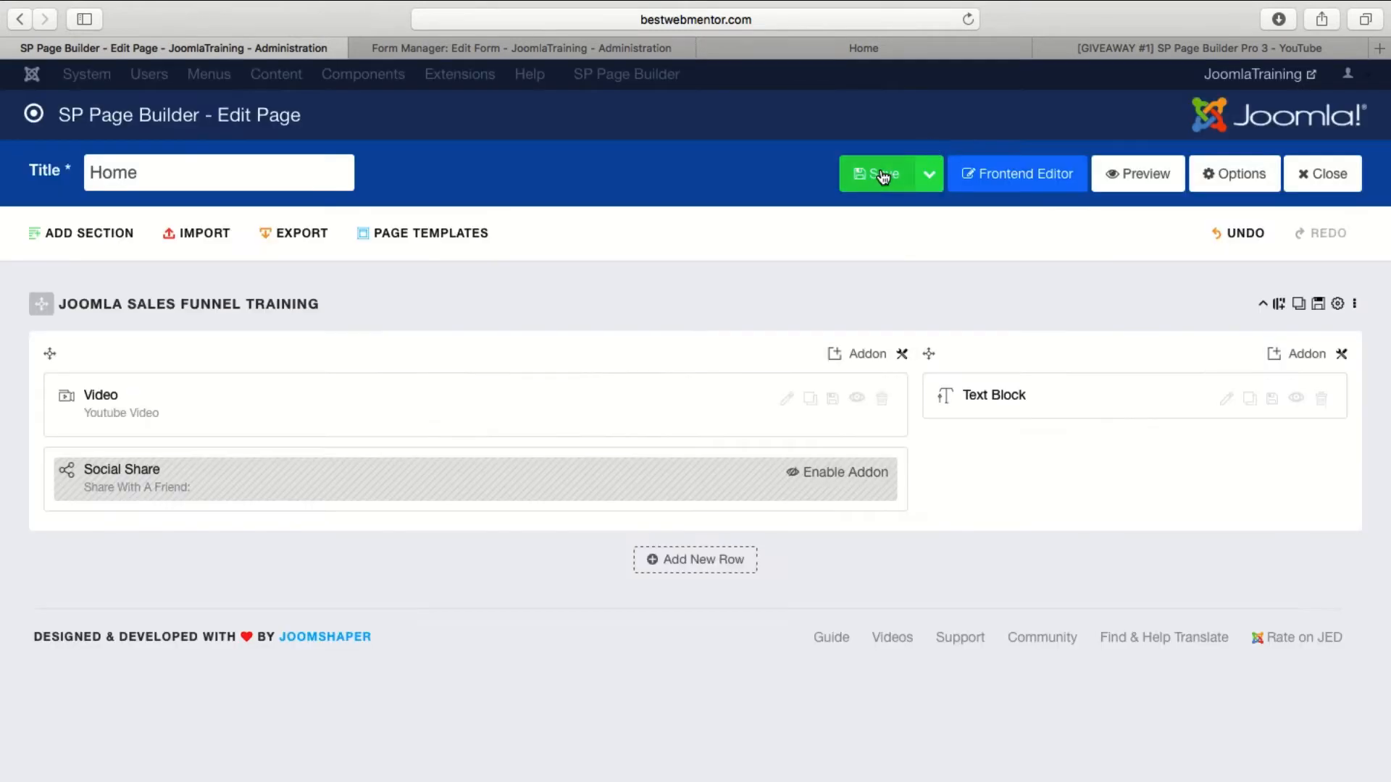
pyautogui.click(853, 49)
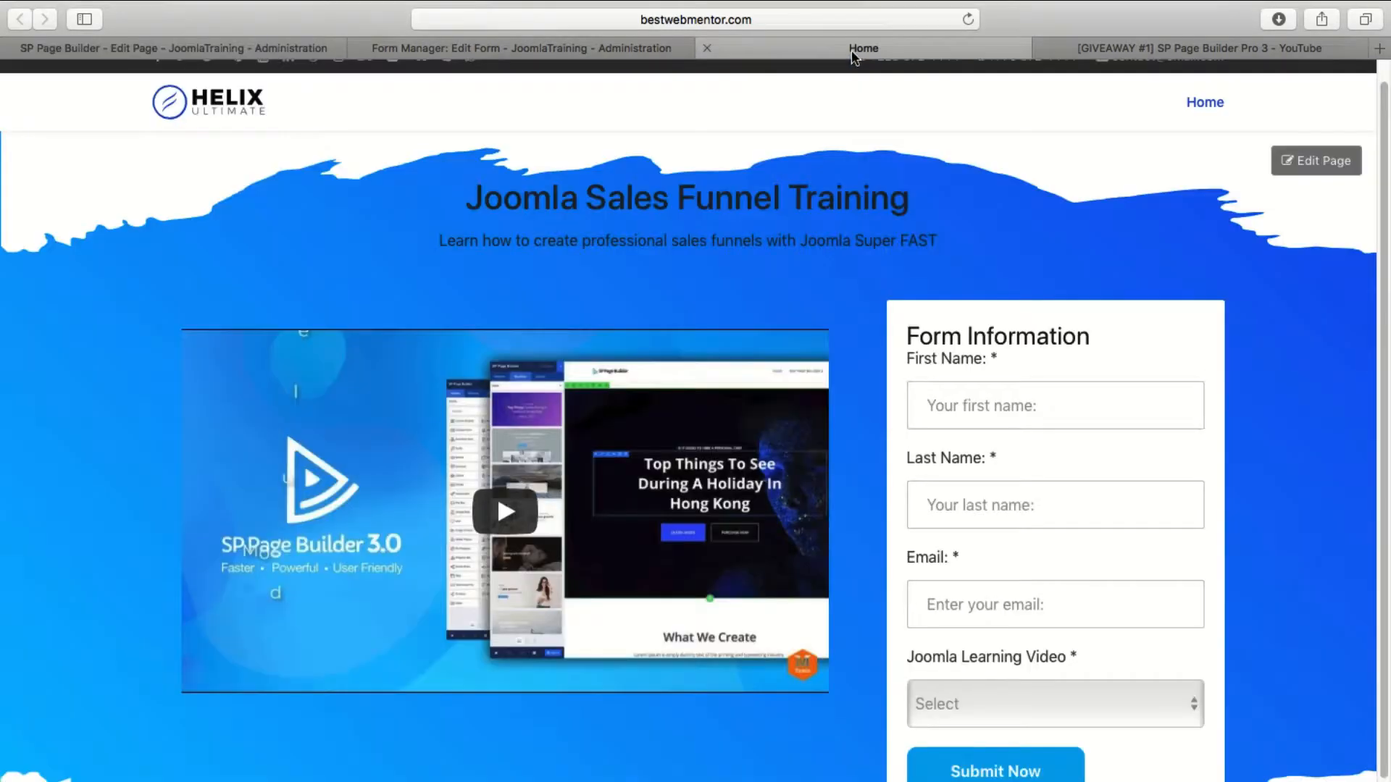
pyautogui.click(970, 21)
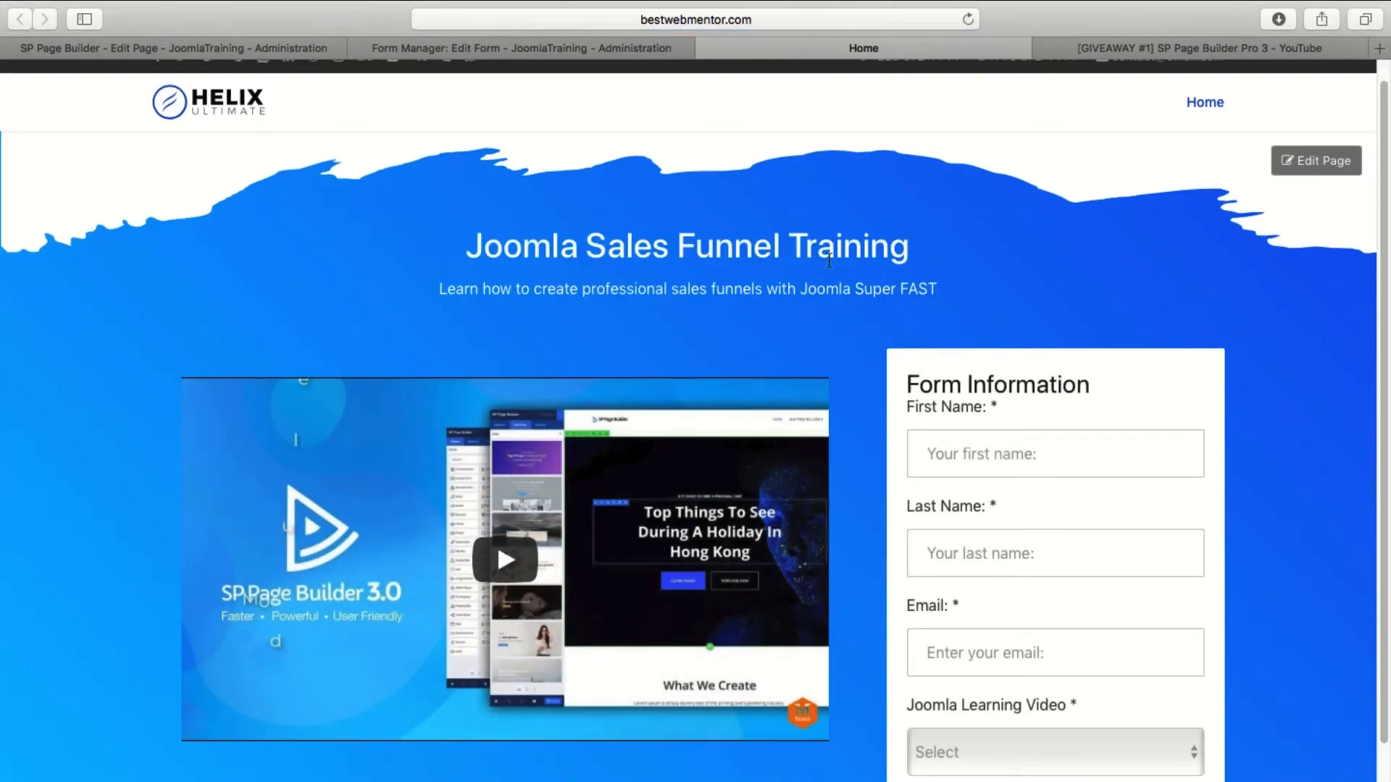
# Reopen the Joomla Sales Funnel Training row's options in the page editor and set the title's HTML element to h1.
pyautogui.click(163, 46)
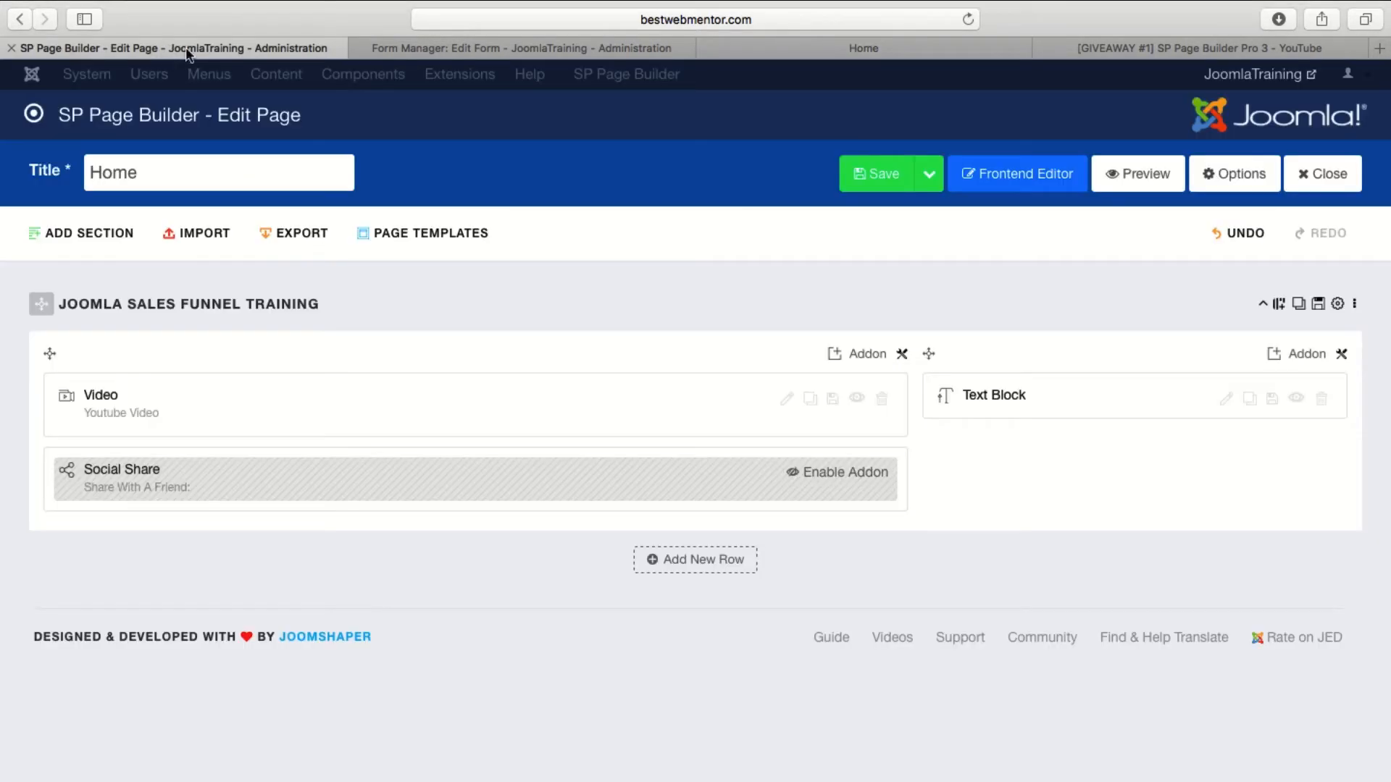
pyautogui.click(1338, 304)
pyautogui.click(490, 161)
pyautogui.scroll(-10, 643, 341)
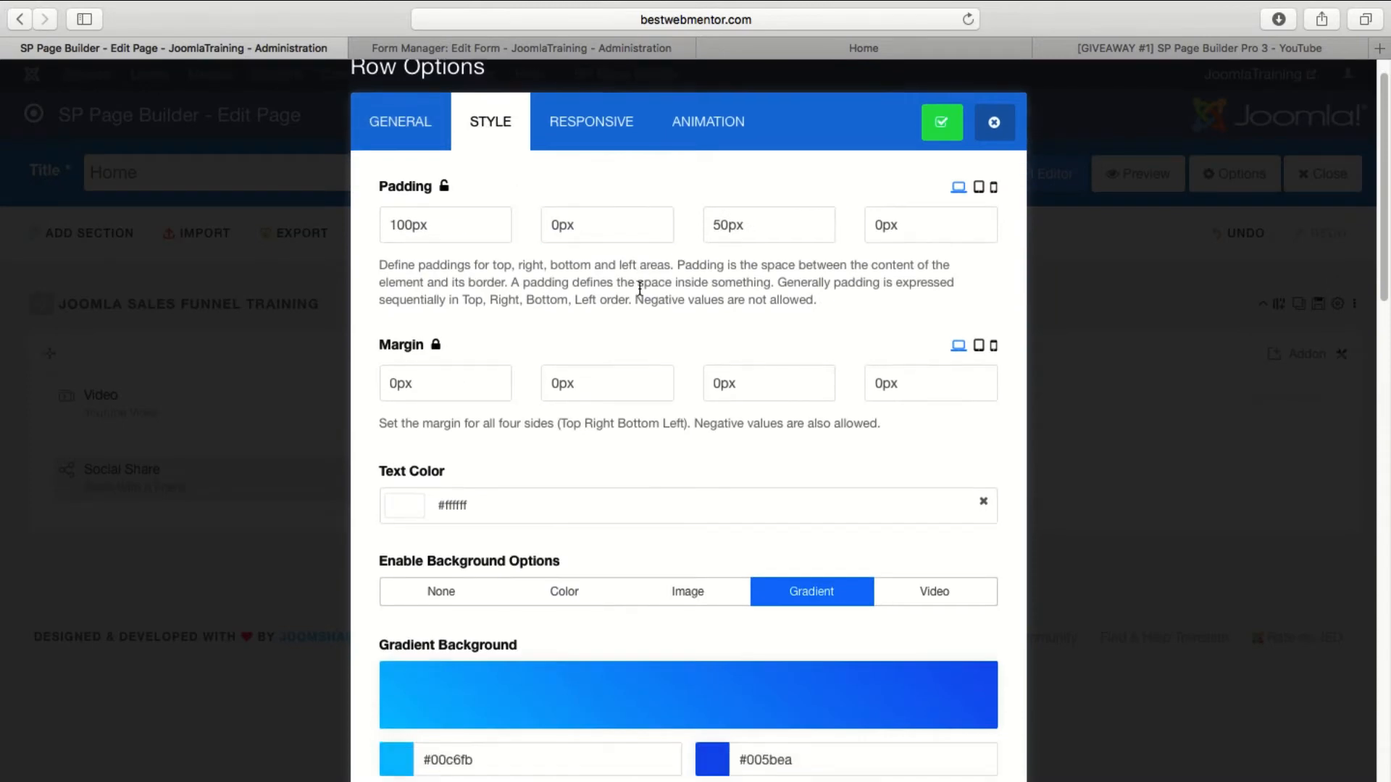
pyautogui.scroll(10, 643, 292)
pyautogui.click(417, 170)
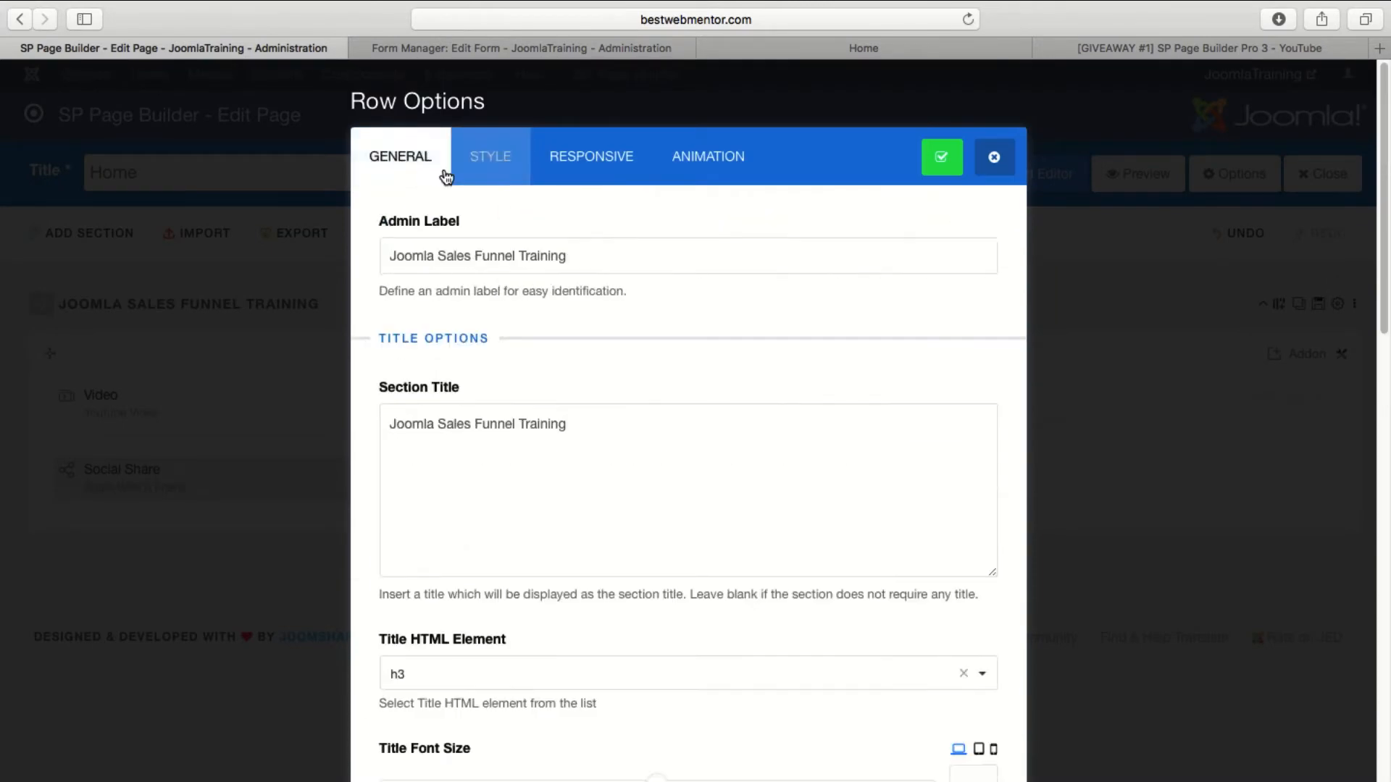
pyautogui.scroll(-5, 558, 303)
pyautogui.click(500, 283)
pyautogui.click(471, 313)
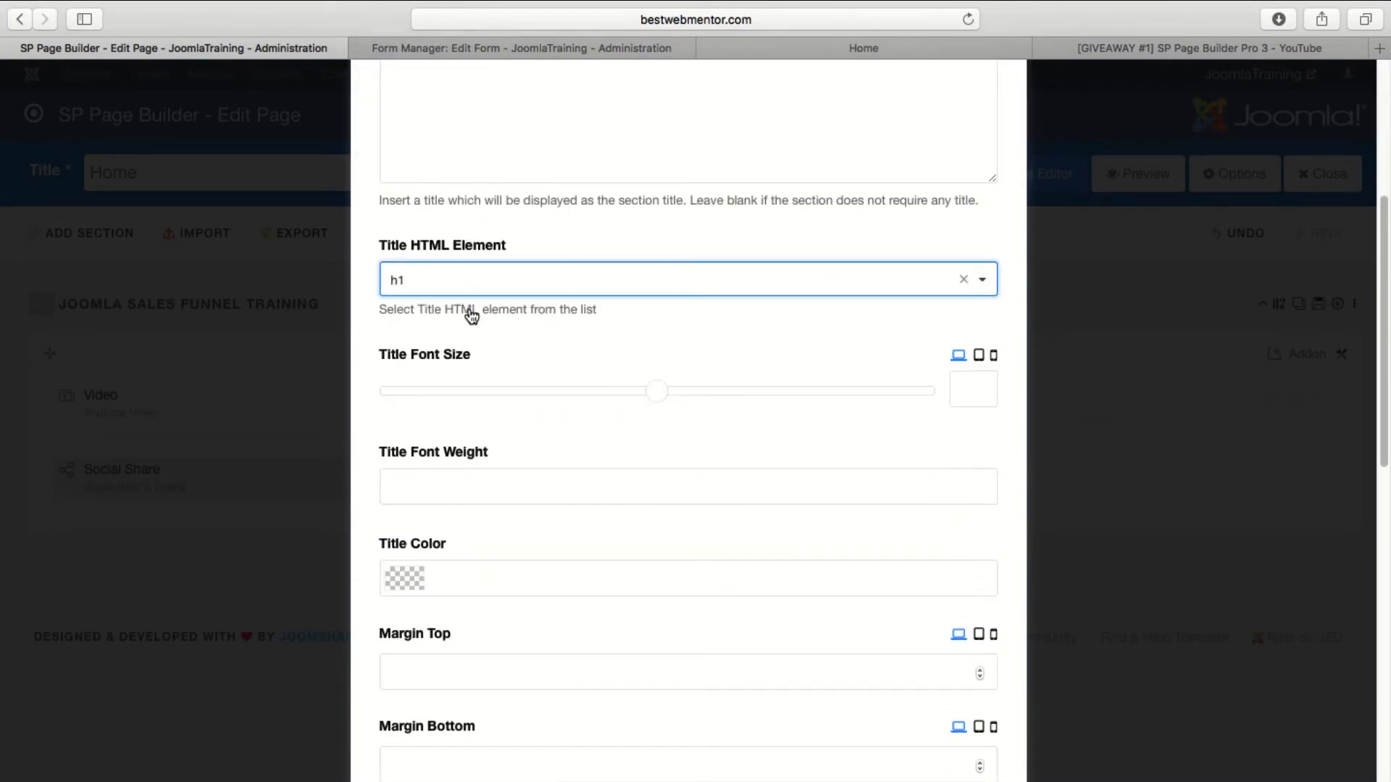
# Set the row's subtitle font size to 30 after trying 24.
pyautogui.scroll(-10, 681, 419)
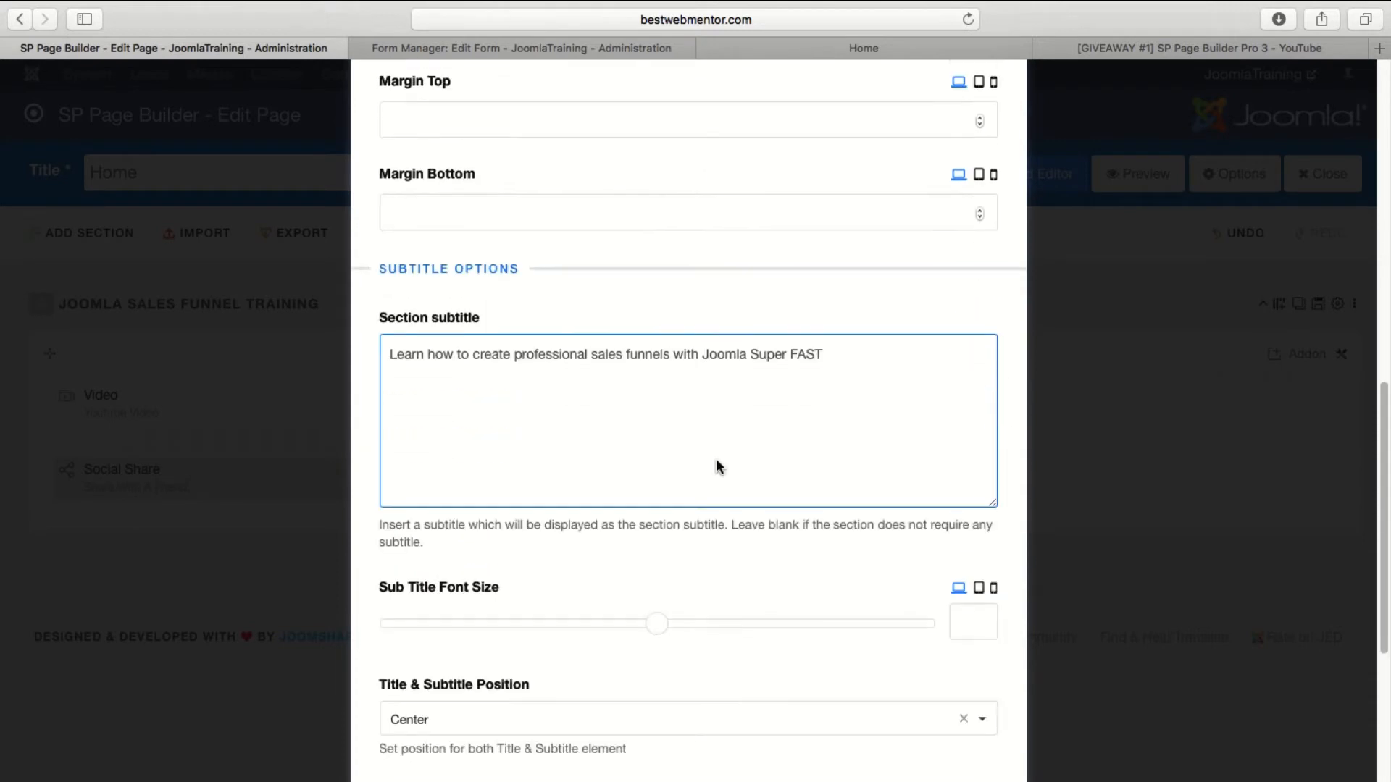
pyautogui.click(545, 363)
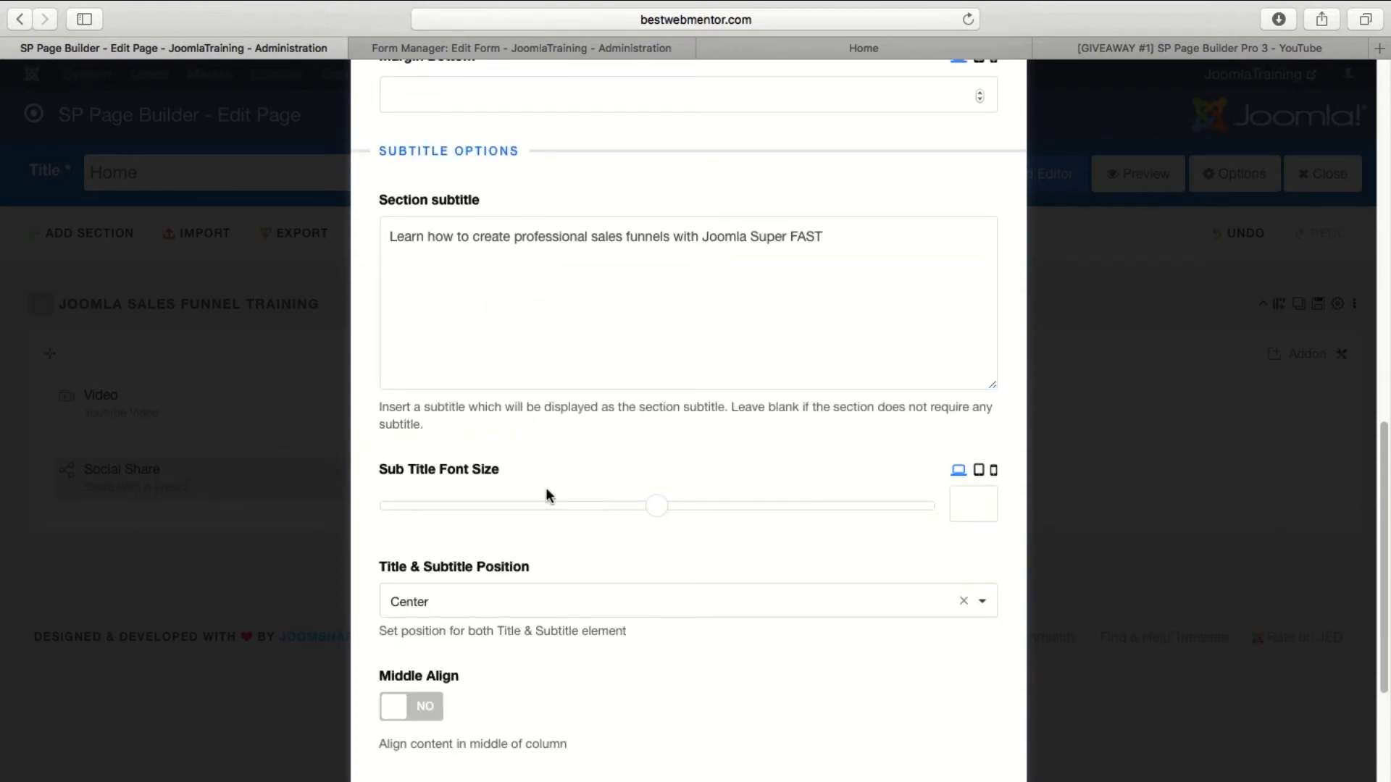
pyautogui.click(980, 502)
pyautogui.write('24')
pyautogui.doubleClick(980, 501)
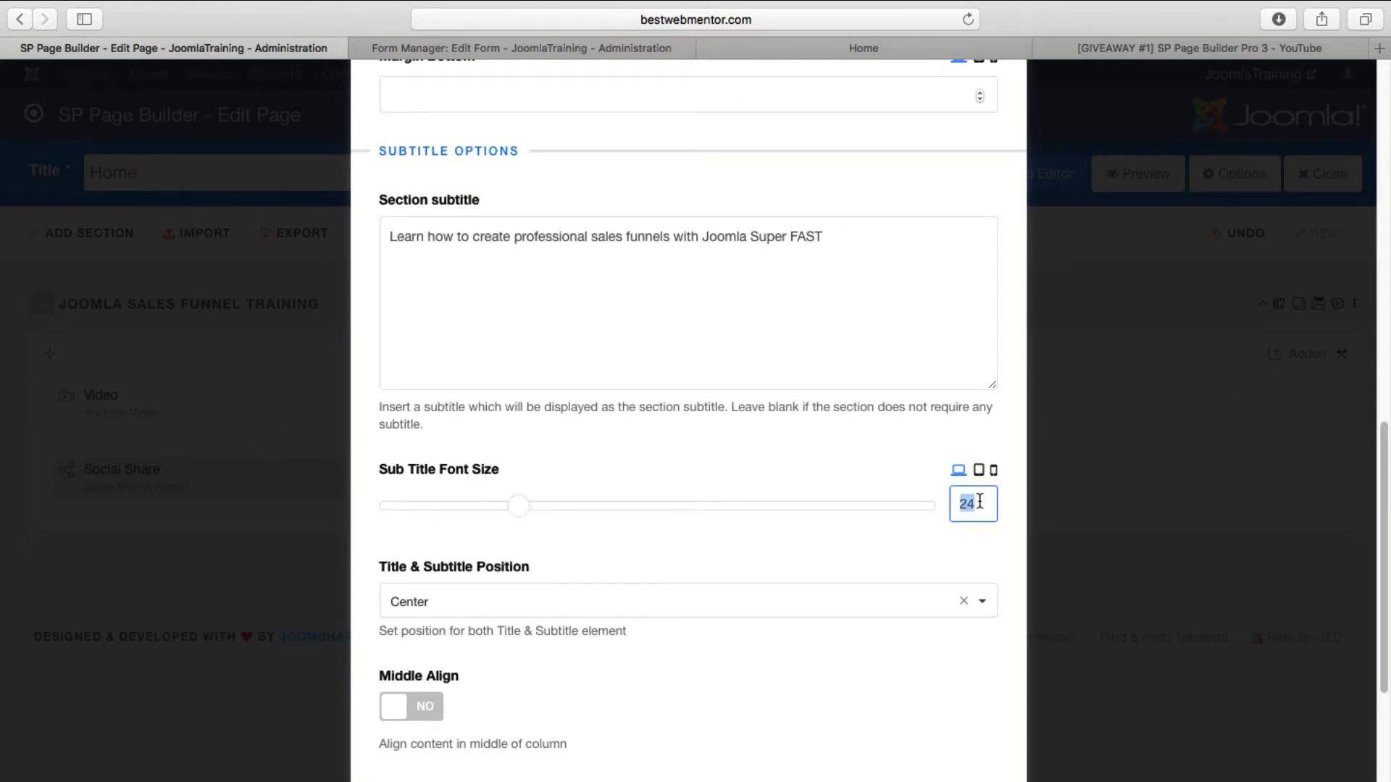
pyautogui.write('30')
pyautogui.click(860, 351)
pyautogui.scroll(-7, 745, 584)
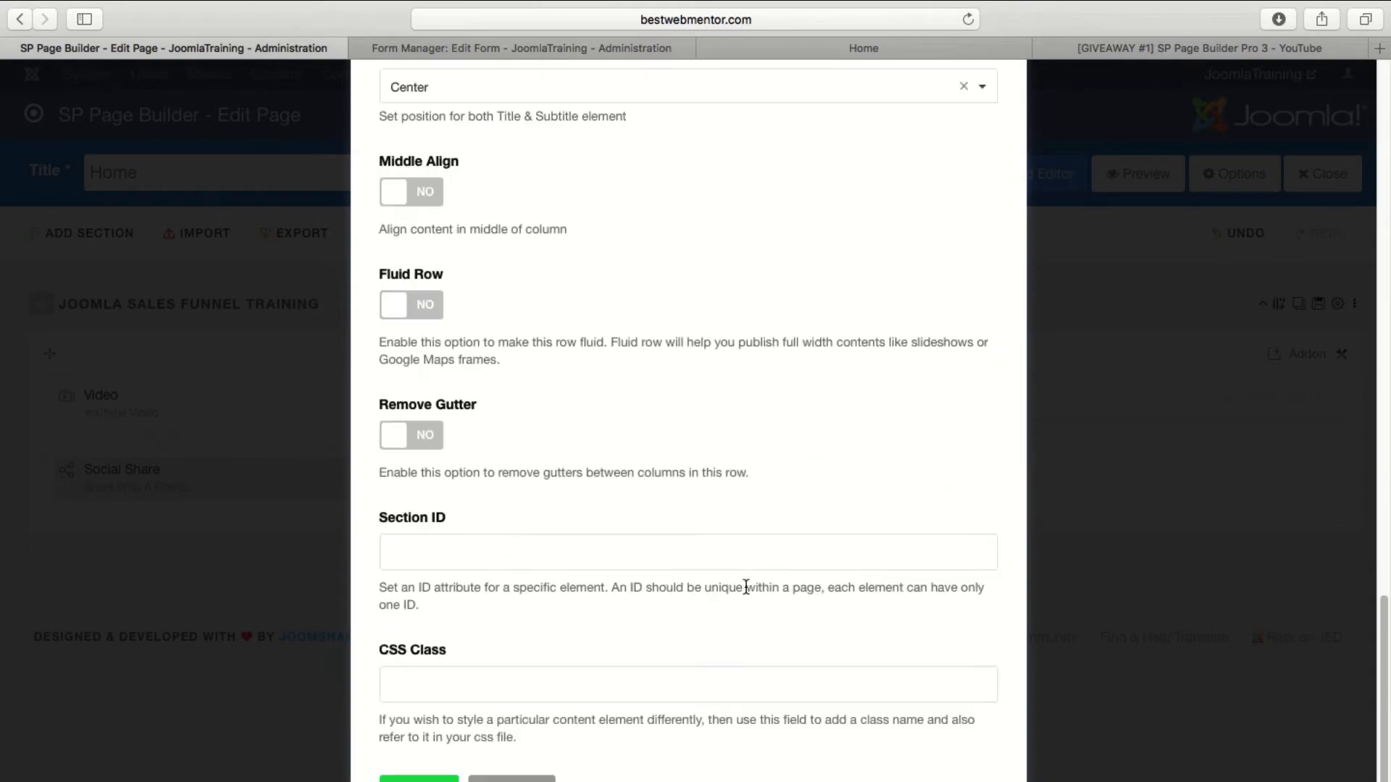
# Save the row options and the page, and reload the live Home page to check the heading sizes.
pyautogui.click(419, 779)
pyautogui.click(901, 185)
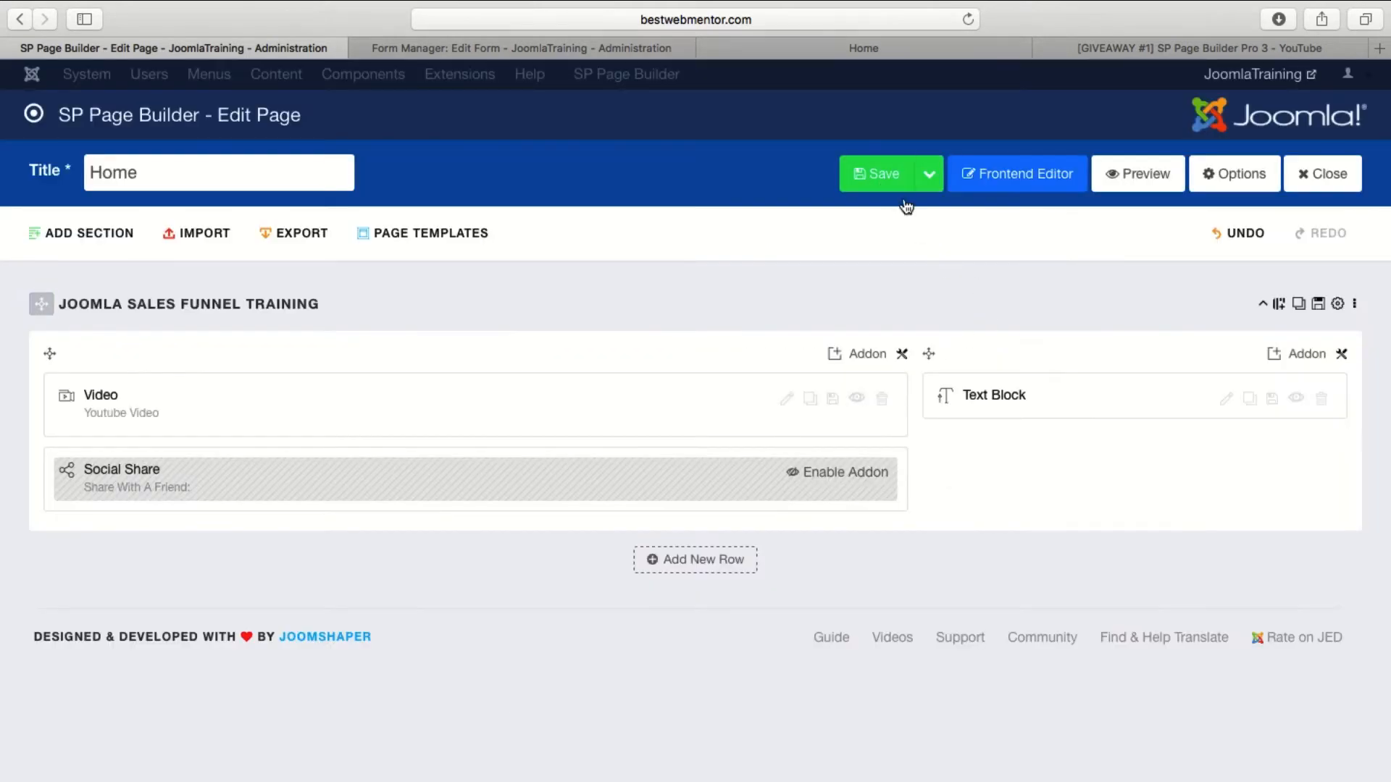
pyautogui.click(859, 50)
pyautogui.click(968, 19)
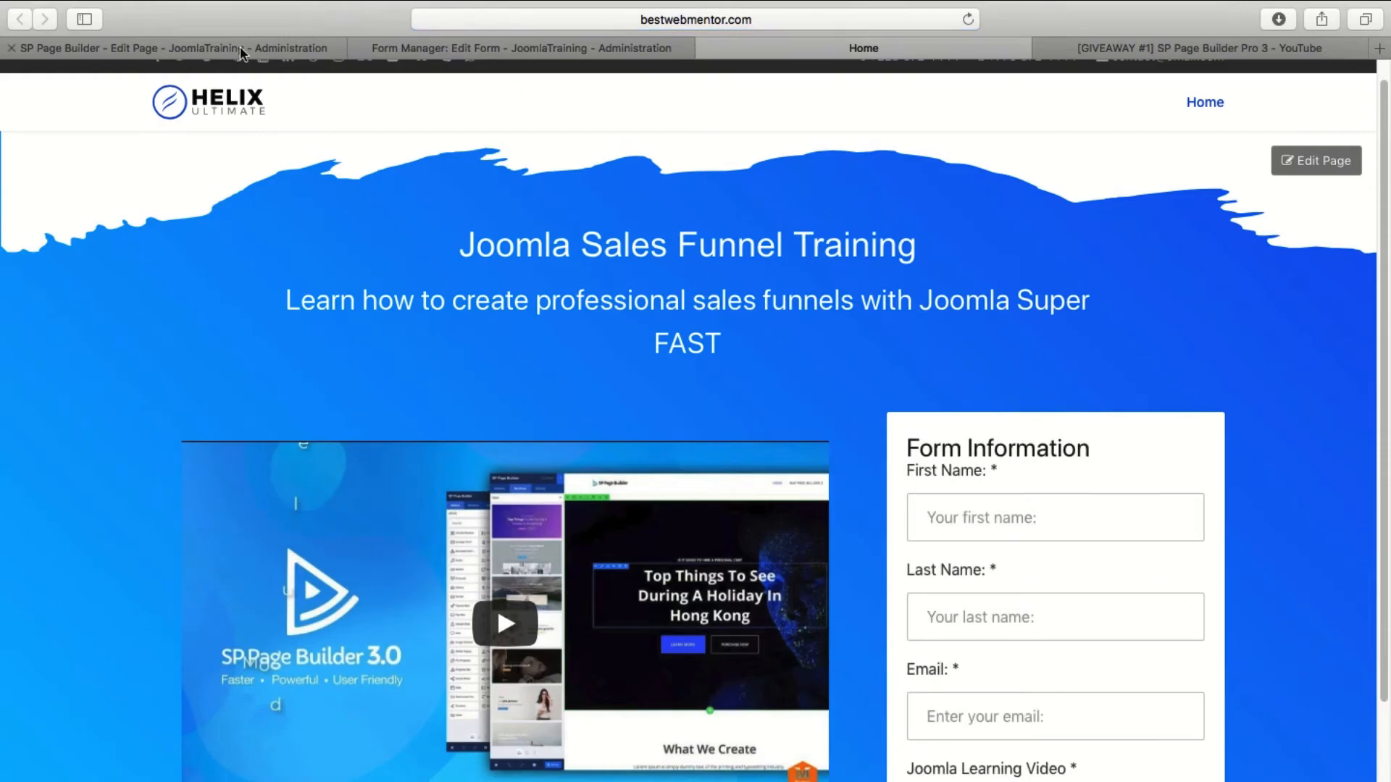
# Reopen the Joomla Sales Funnel Training row's options in the page editor and set the subtitle font size to 18.
pyautogui.click(240, 45)
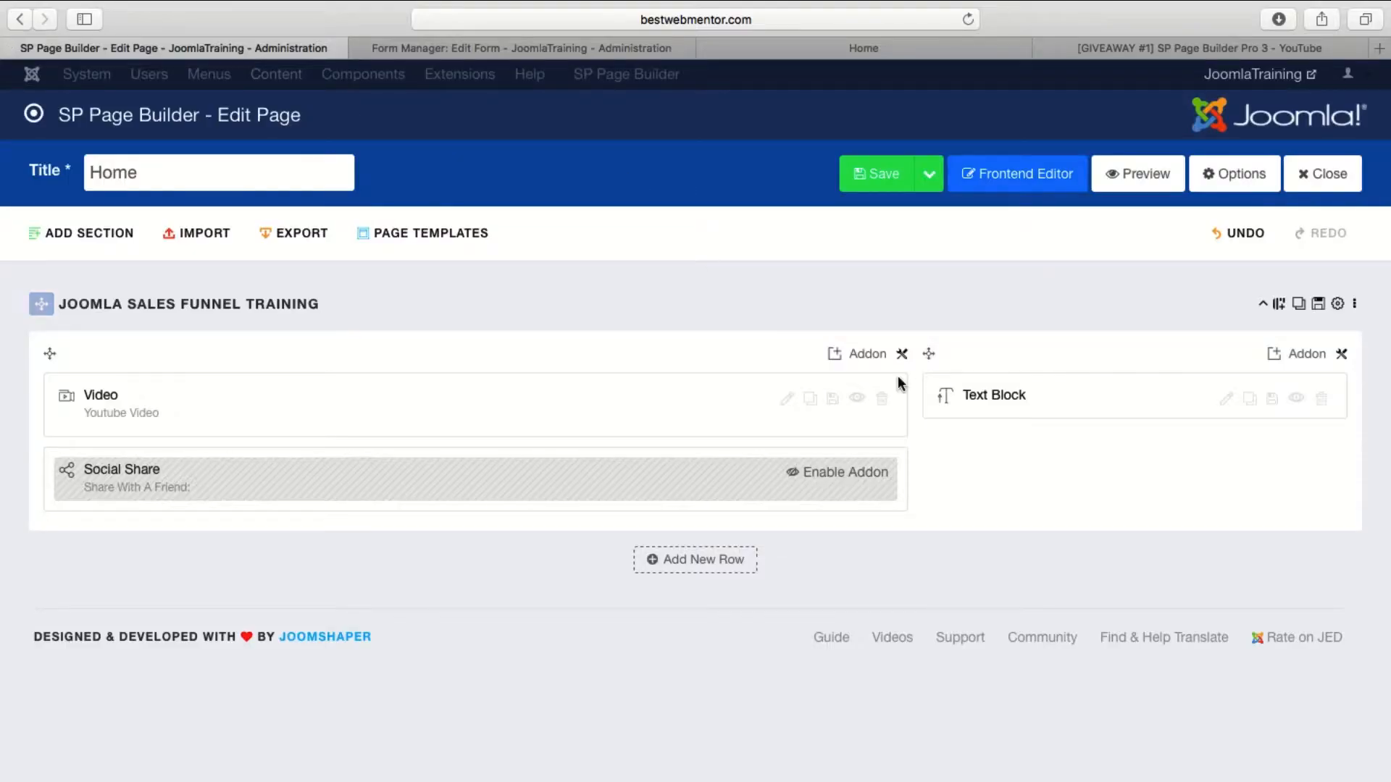
pyautogui.click(1338, 304)
pyautogui.scroll(-20, 630, 372)
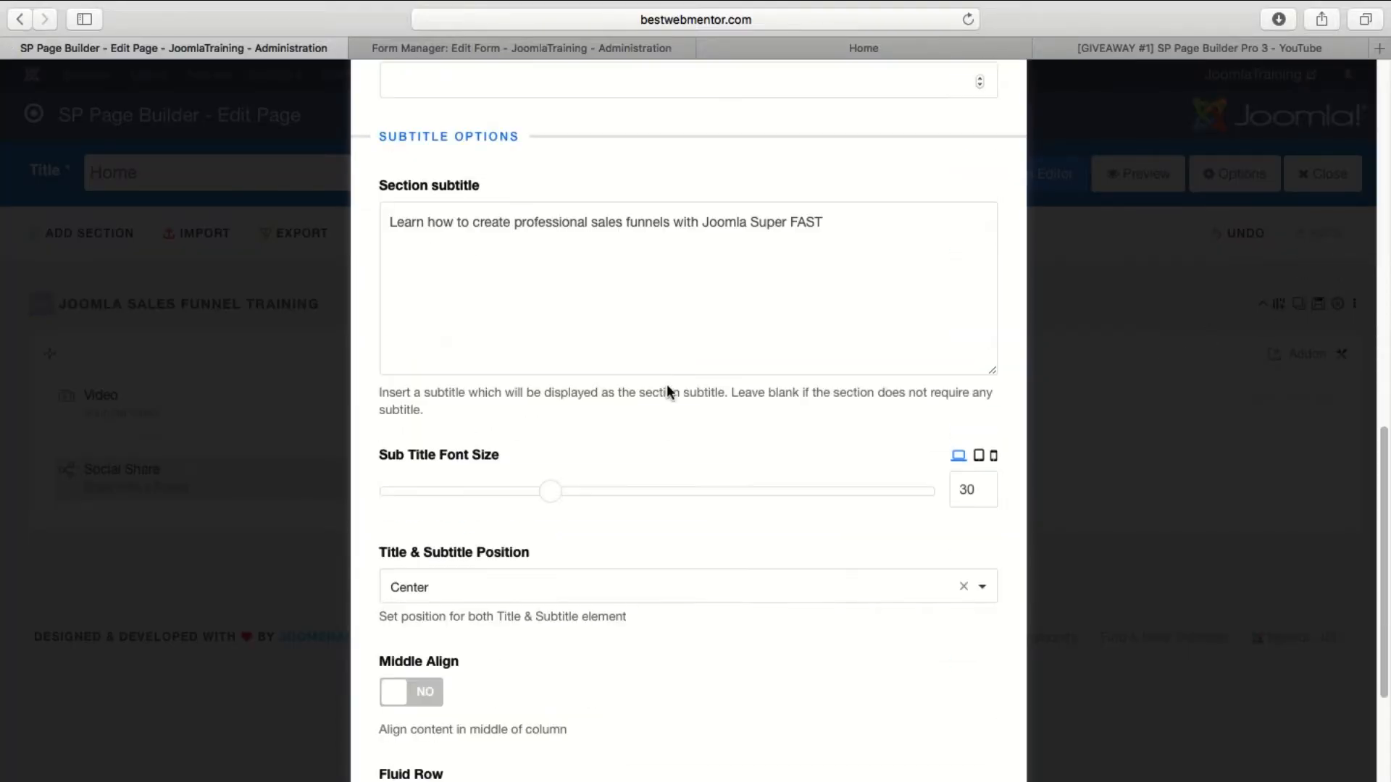
pyautogui.scroll(-3, 621, 439)
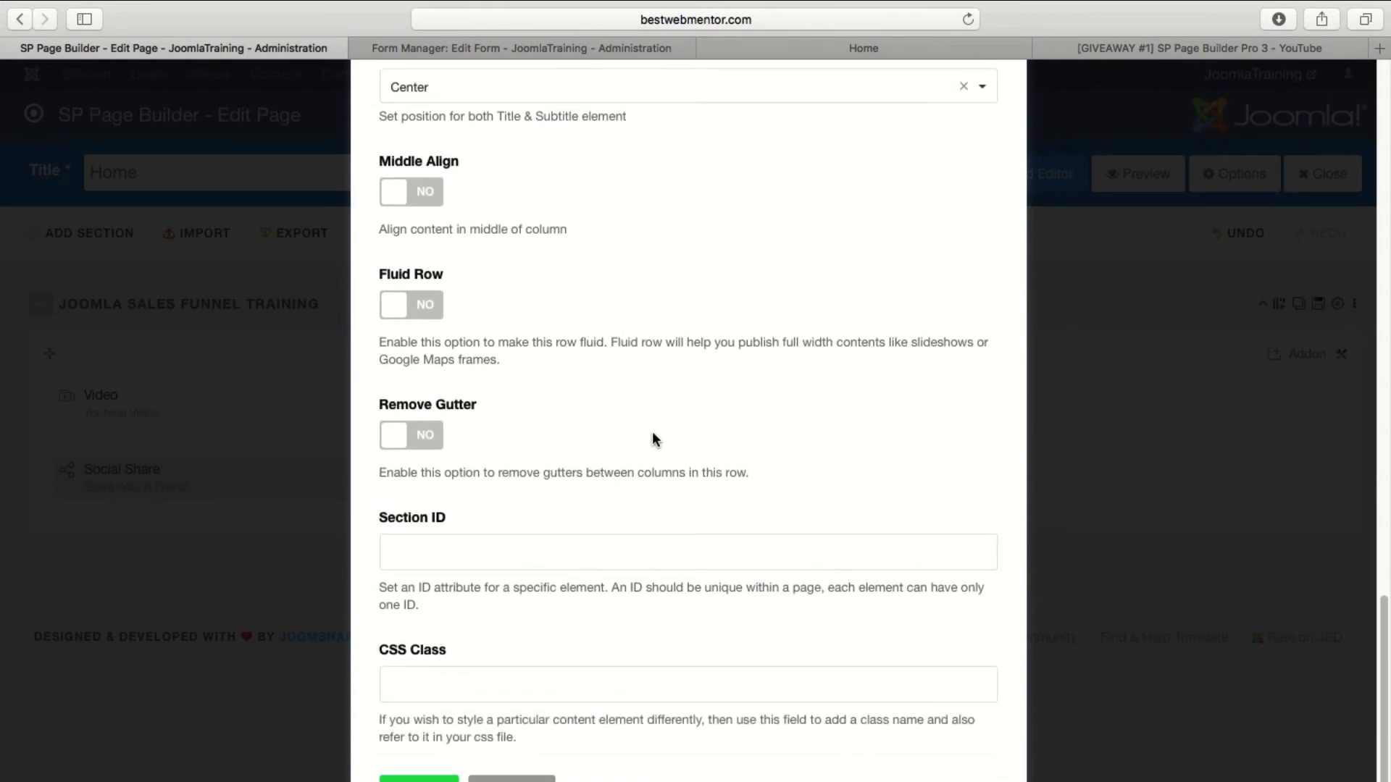
pyautogui.scroll(6, 907, 353)
pyautogui.click(971, 403)
pyautogui.doubleClick(973, 403)
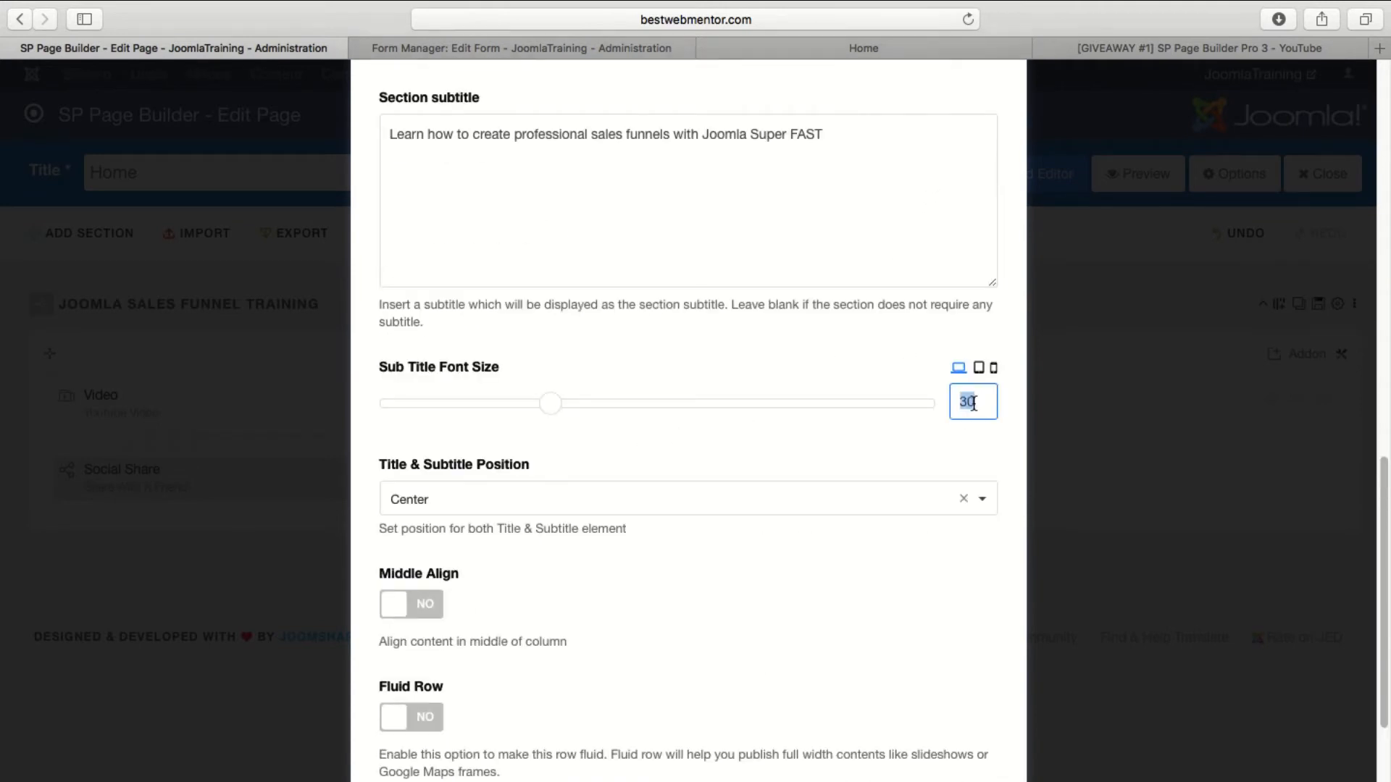
pyautogui.write('18')
pyautogui.click(900, 305)
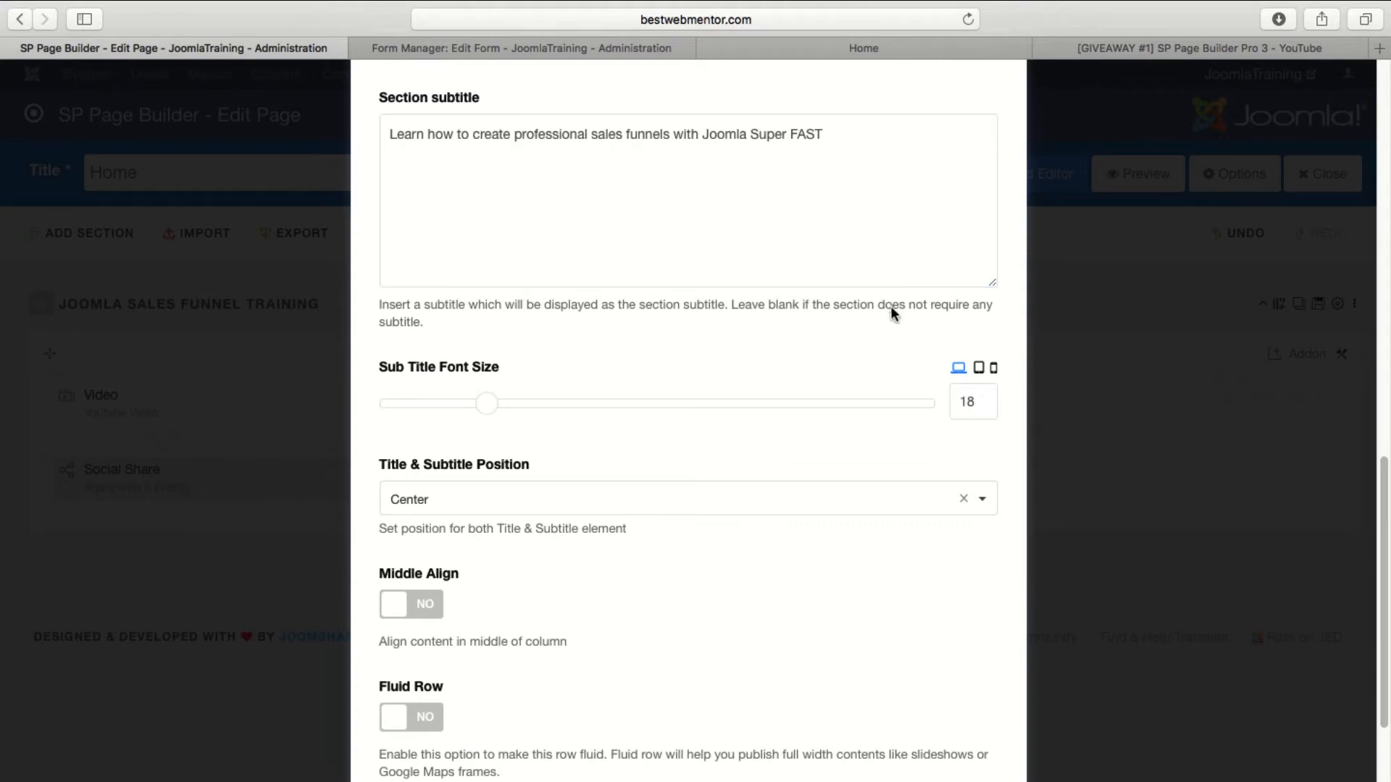
# Save the row options with the reduced subtitle size, save the page, and reload the live Home page.
pyautogui.scroll(-5, 487, 539)
pyautogui.click(423, 778)
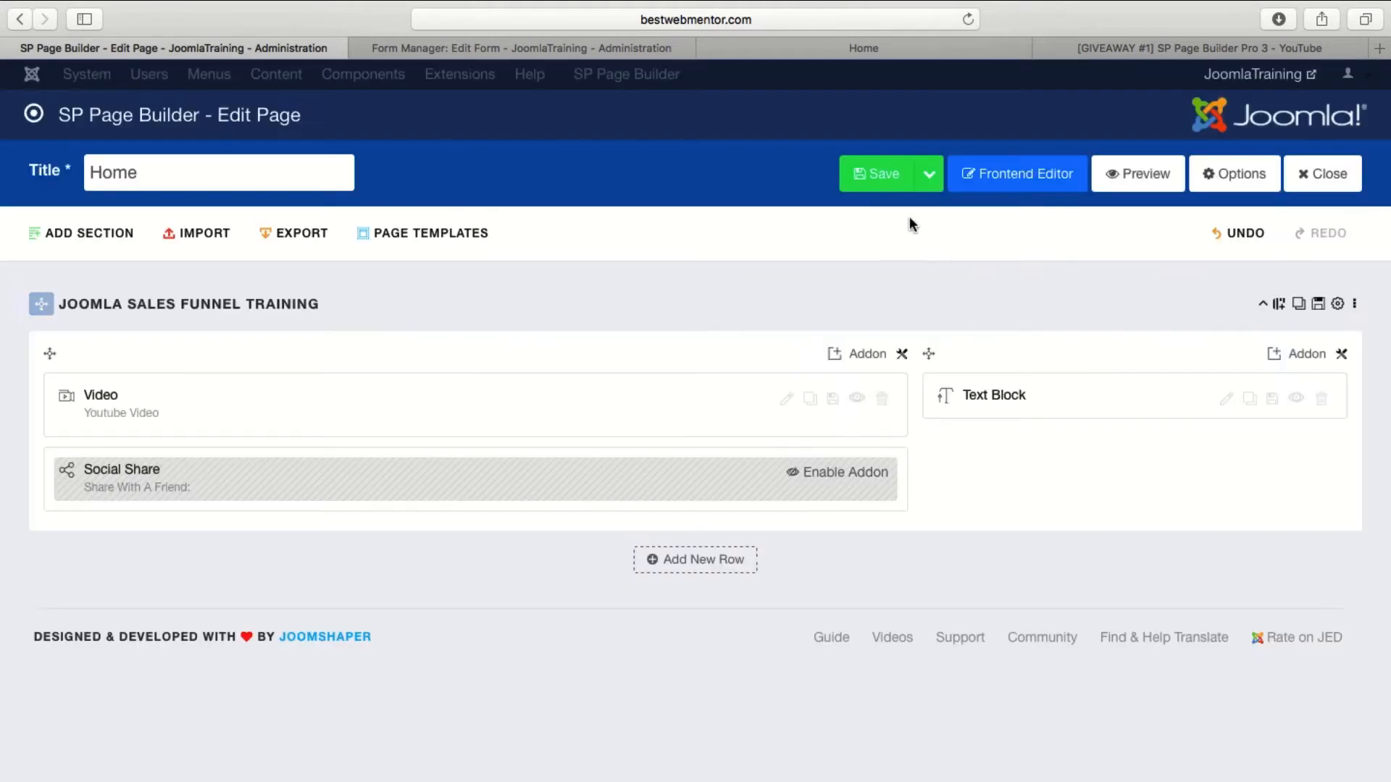
pyautogui.click(873, 168)
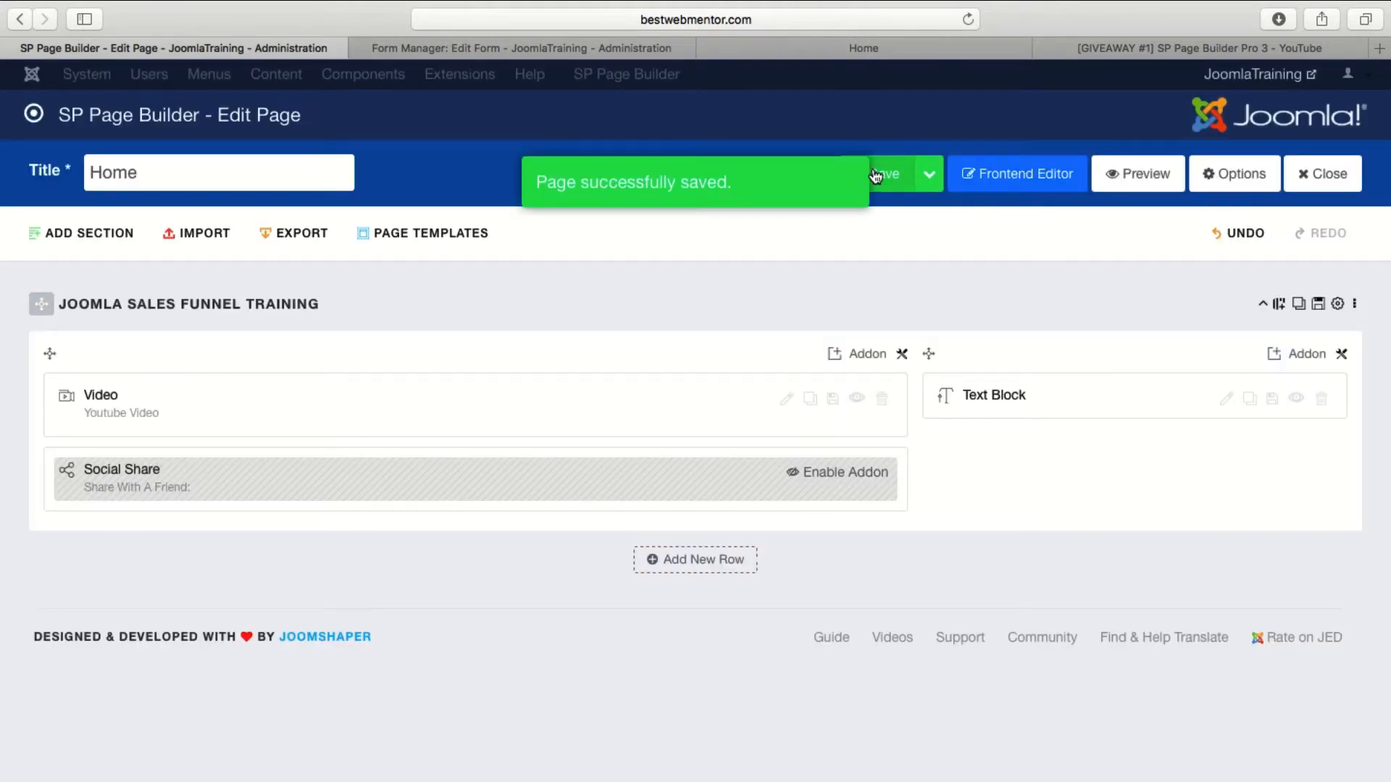
pyautogui.click(853, 50)
pyautogui.click(969, 22)
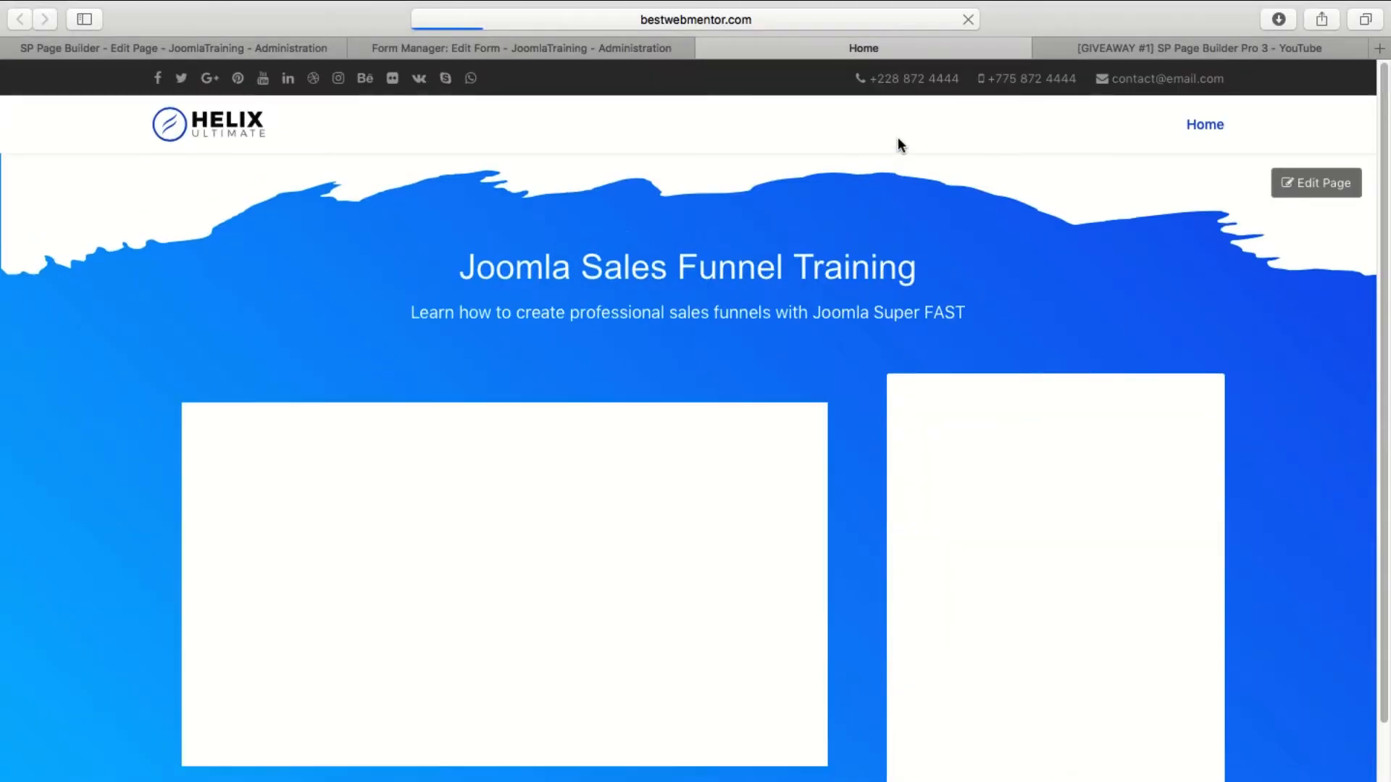
# Examine the live page's header, title, video and form layout, and follow the site's Home menu link.
pyautogui.scroll(-4, 847, 238)
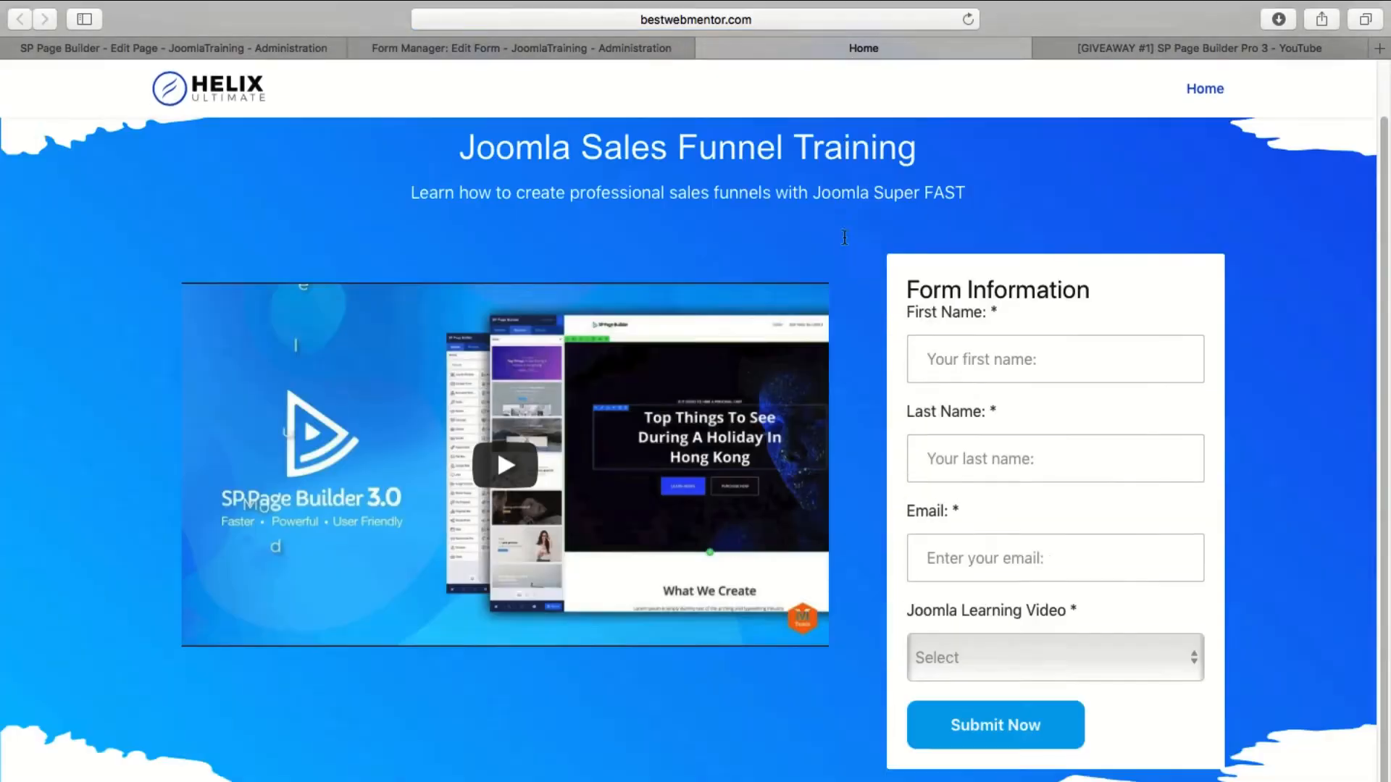
pyautogui.scroll(5, 848, 243)
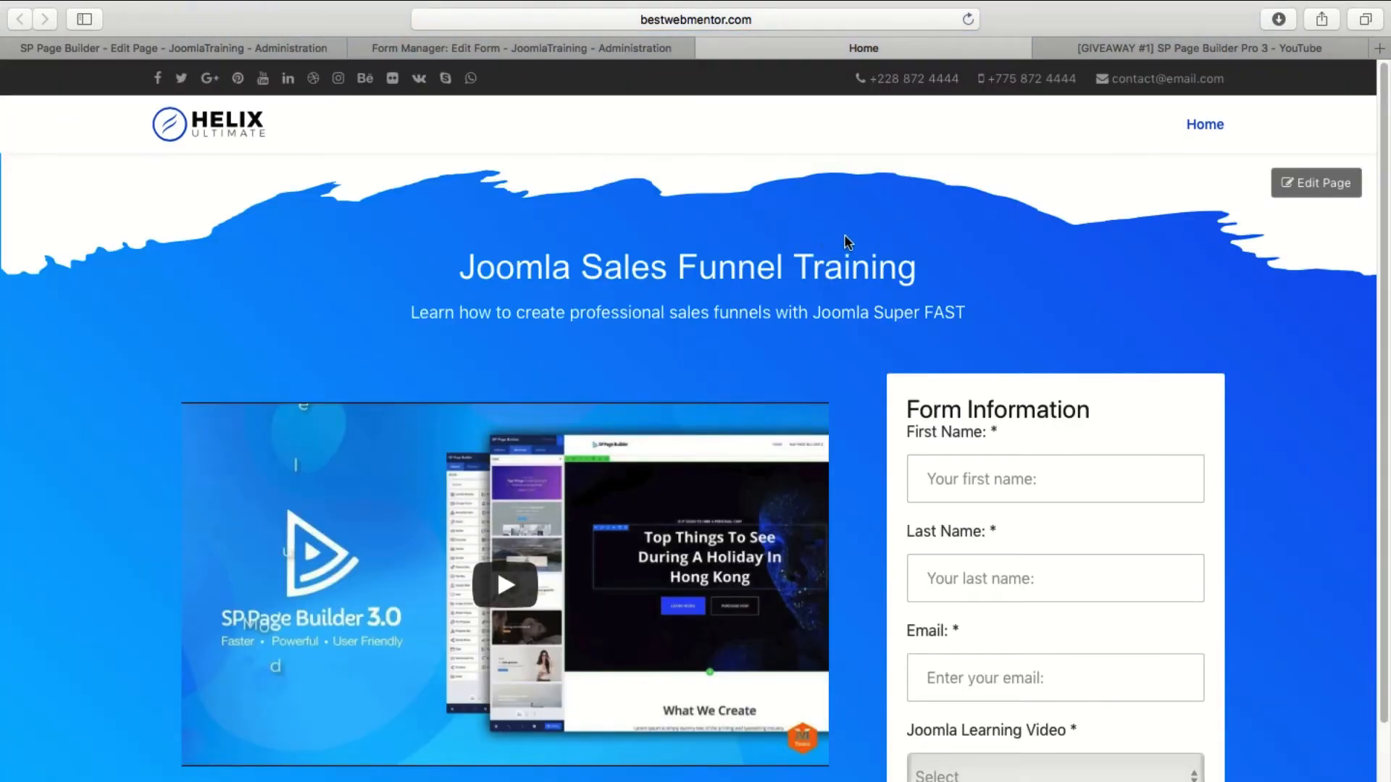
pyautogui.scroll(-5, 823, 236)
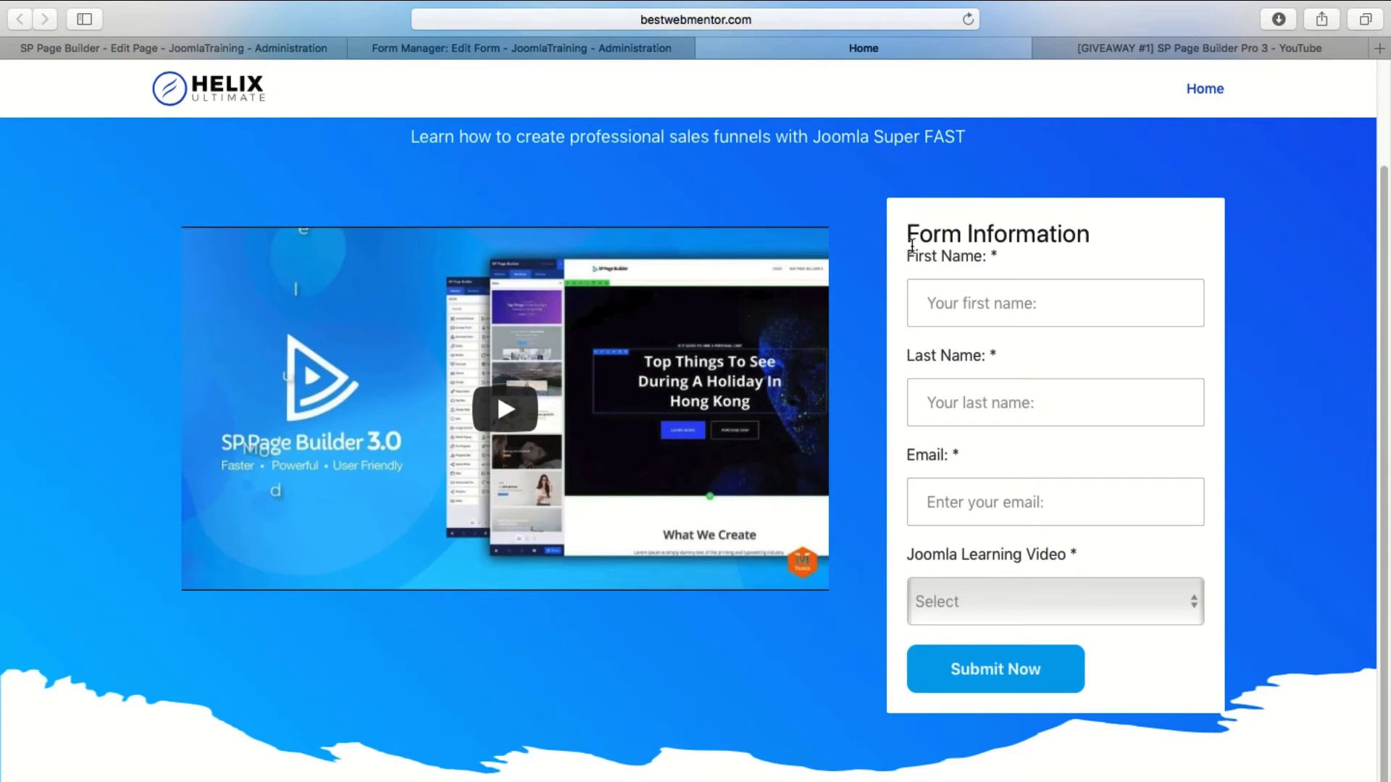
pyautogui.scroll(5, 1003, 357)
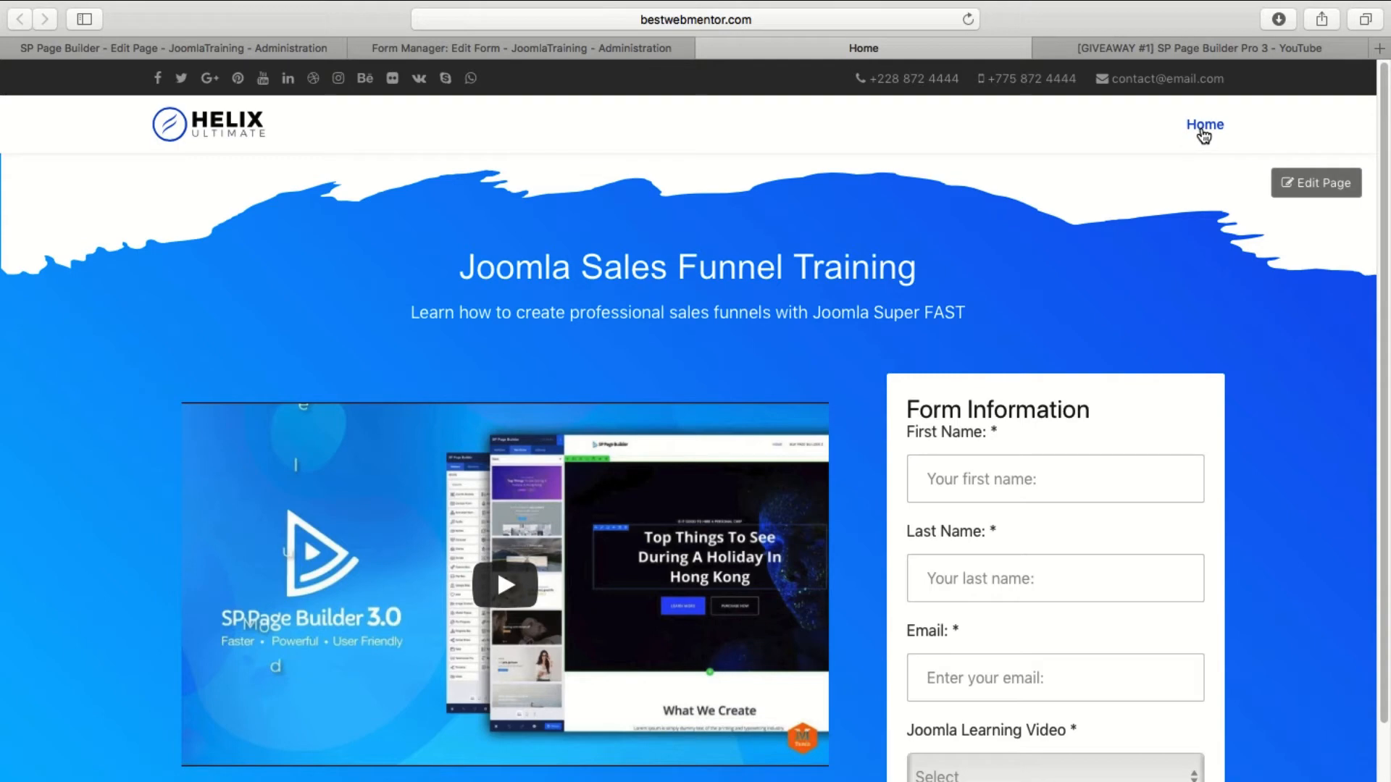
pyautogui.scroll(-5, 1047, 463)
pyautogui.scroll(5, 1144, 333)
pyautogui.scroll(-3, 942, 471)
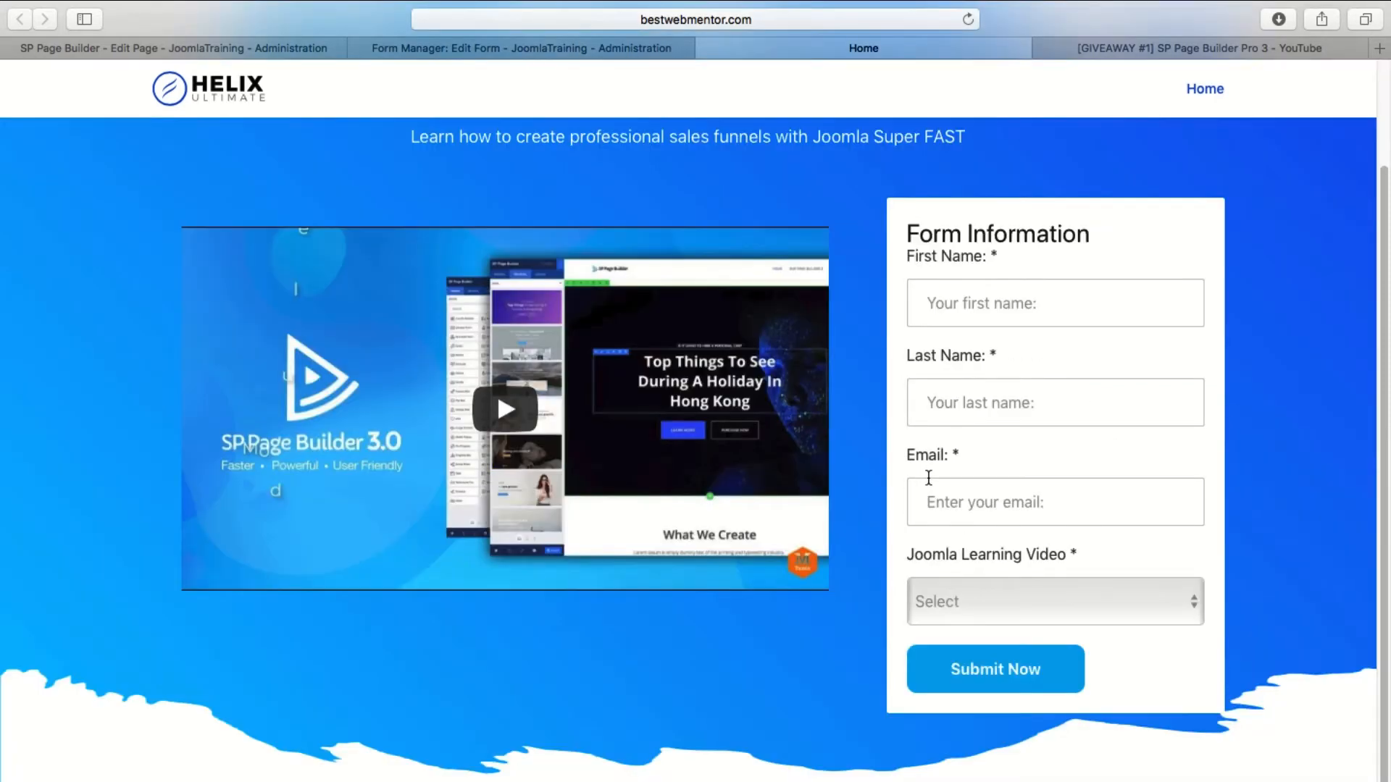
pyautogui.scroll(3, 929, 479)
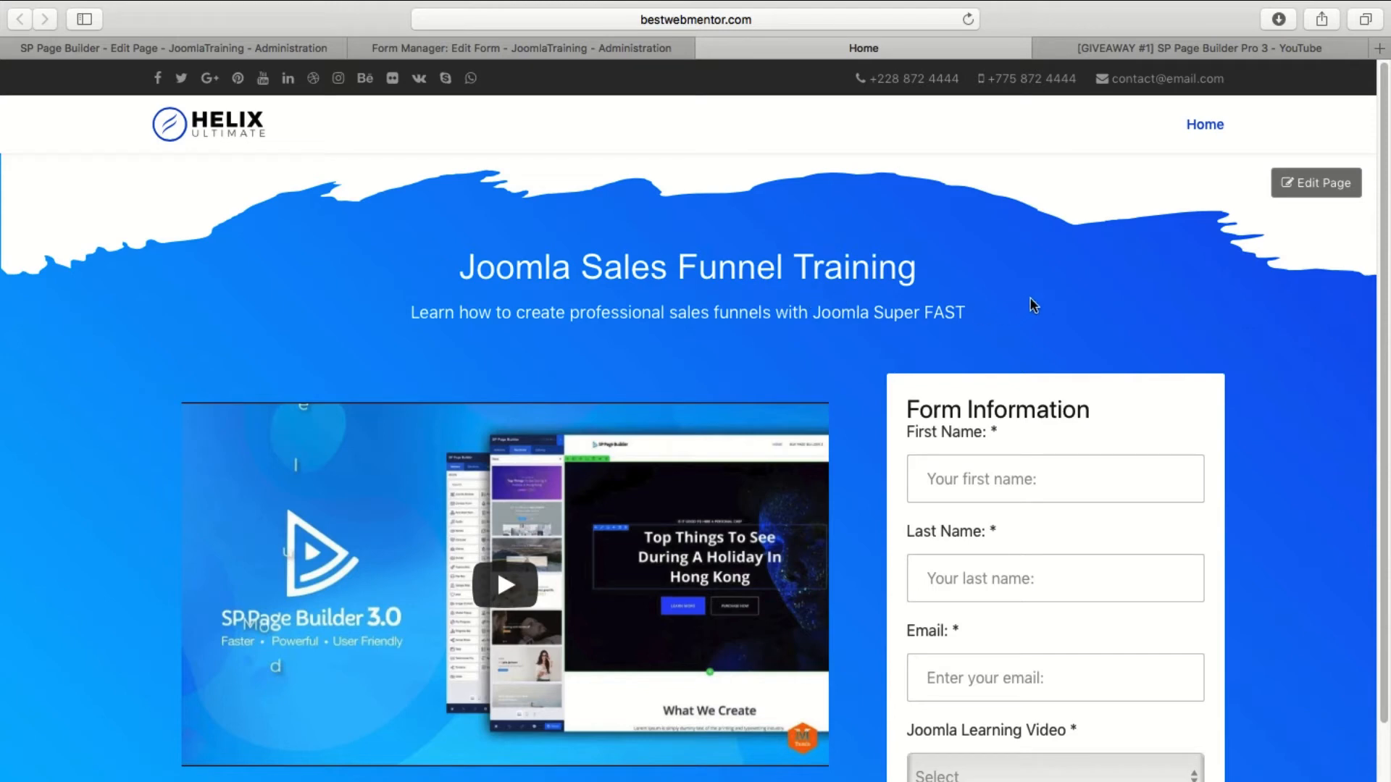
pyautogui.click(1203, 126)
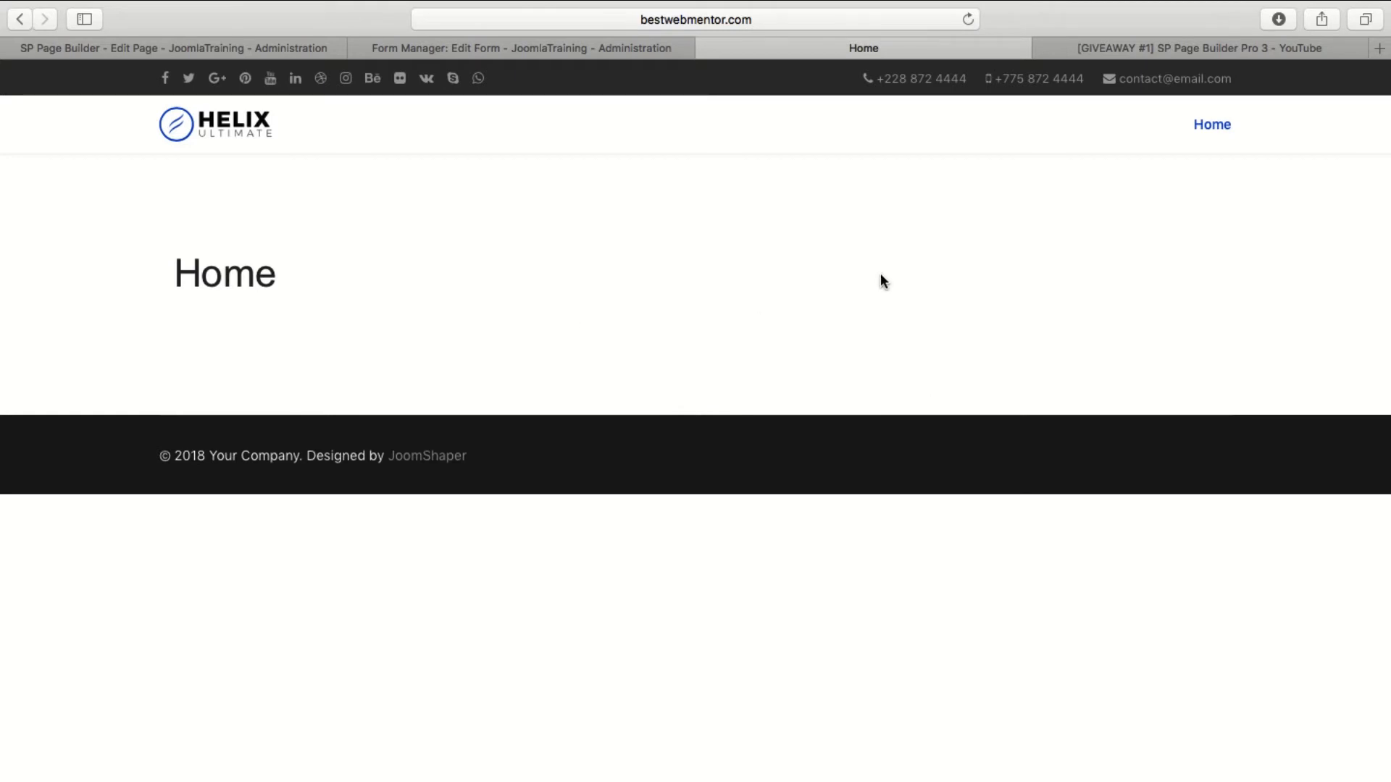
# Close the form editor in the administration area and open the Main Menu's Home item for editing.
pyautogui.click(427, 49)
pyautogui.click(373, 177)
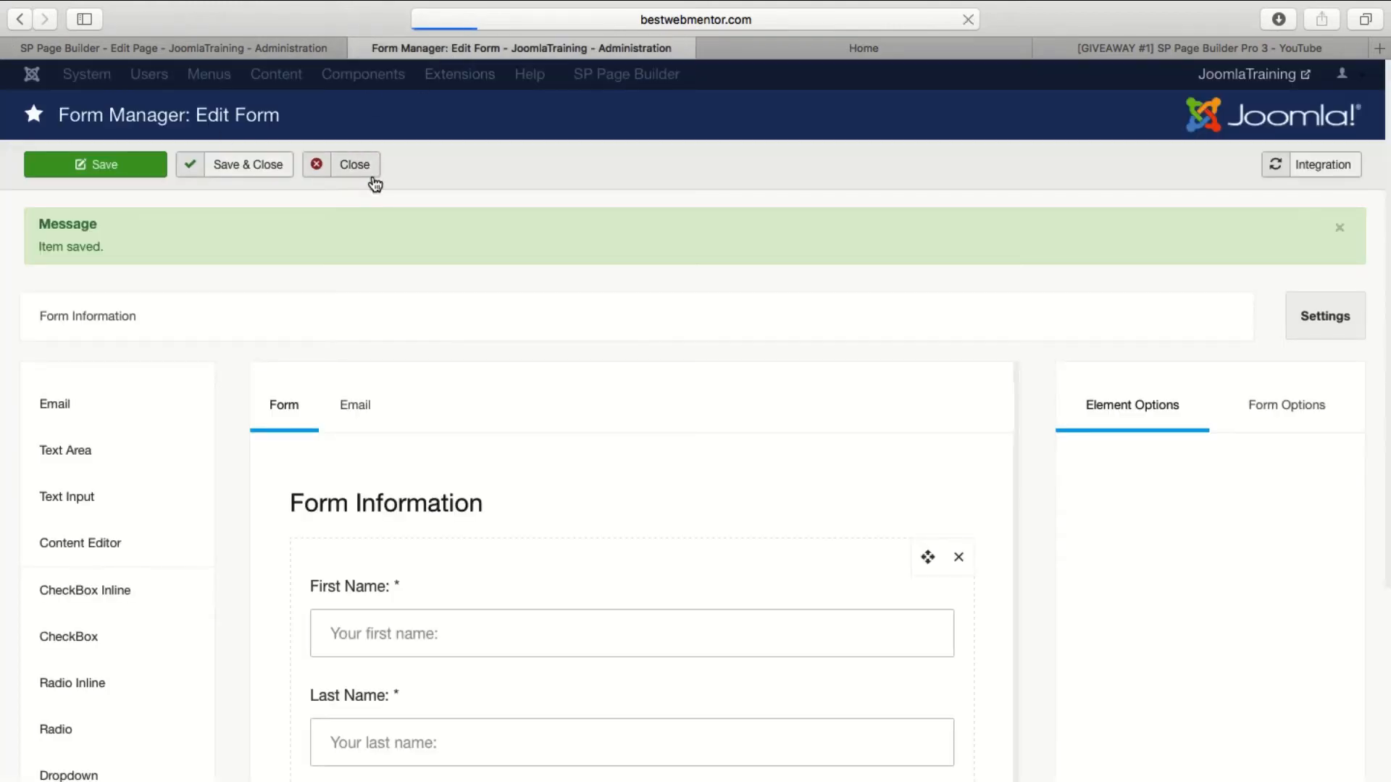
pyautogui.click(236, 74)
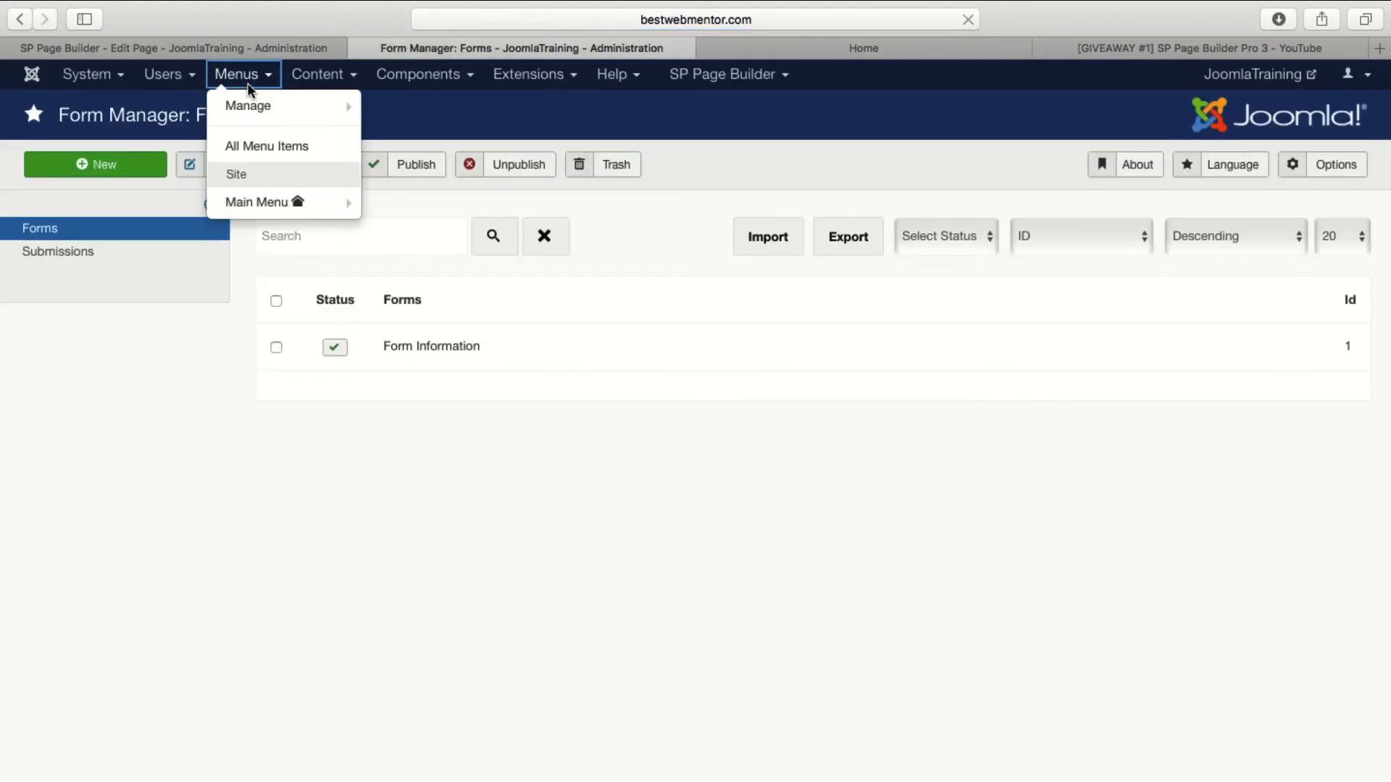
pyautogui.click(260, 209)
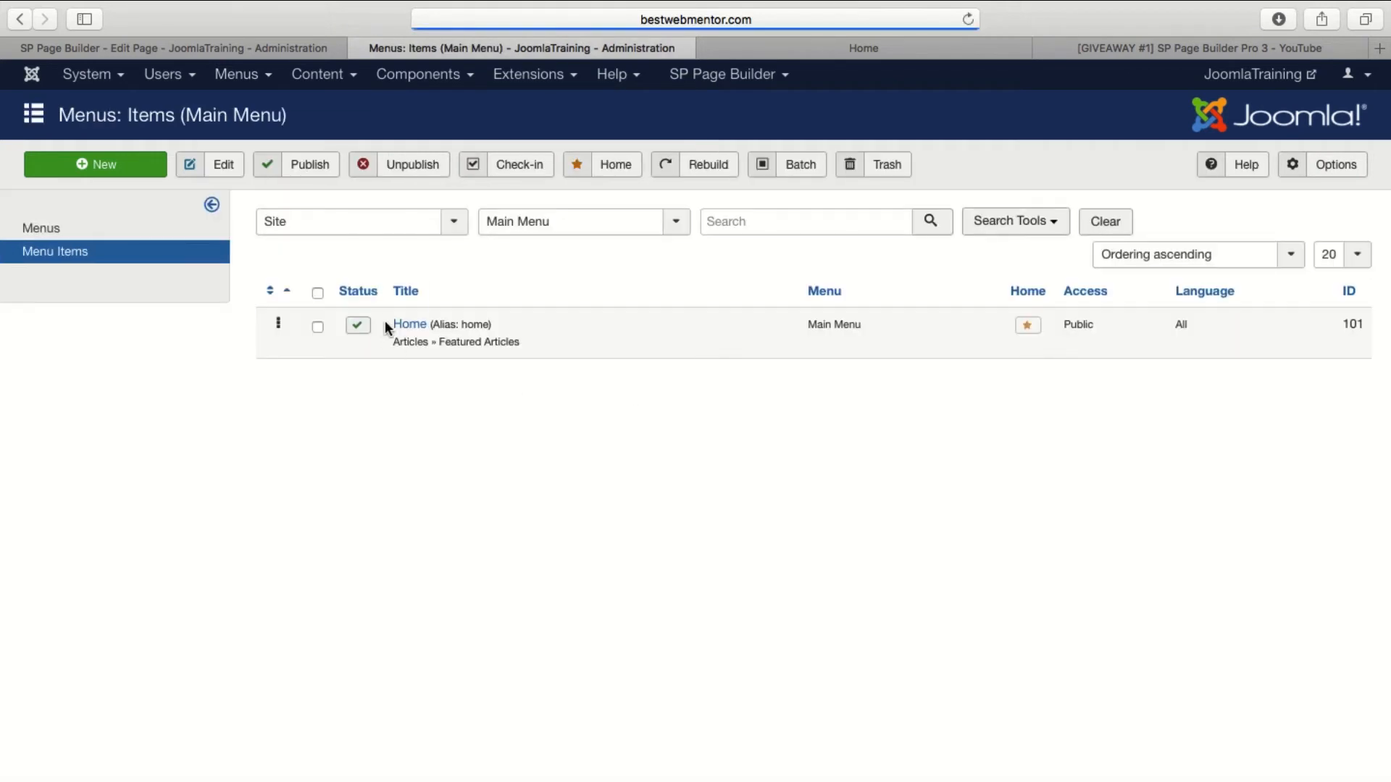
pyautogui.click(411, 324)
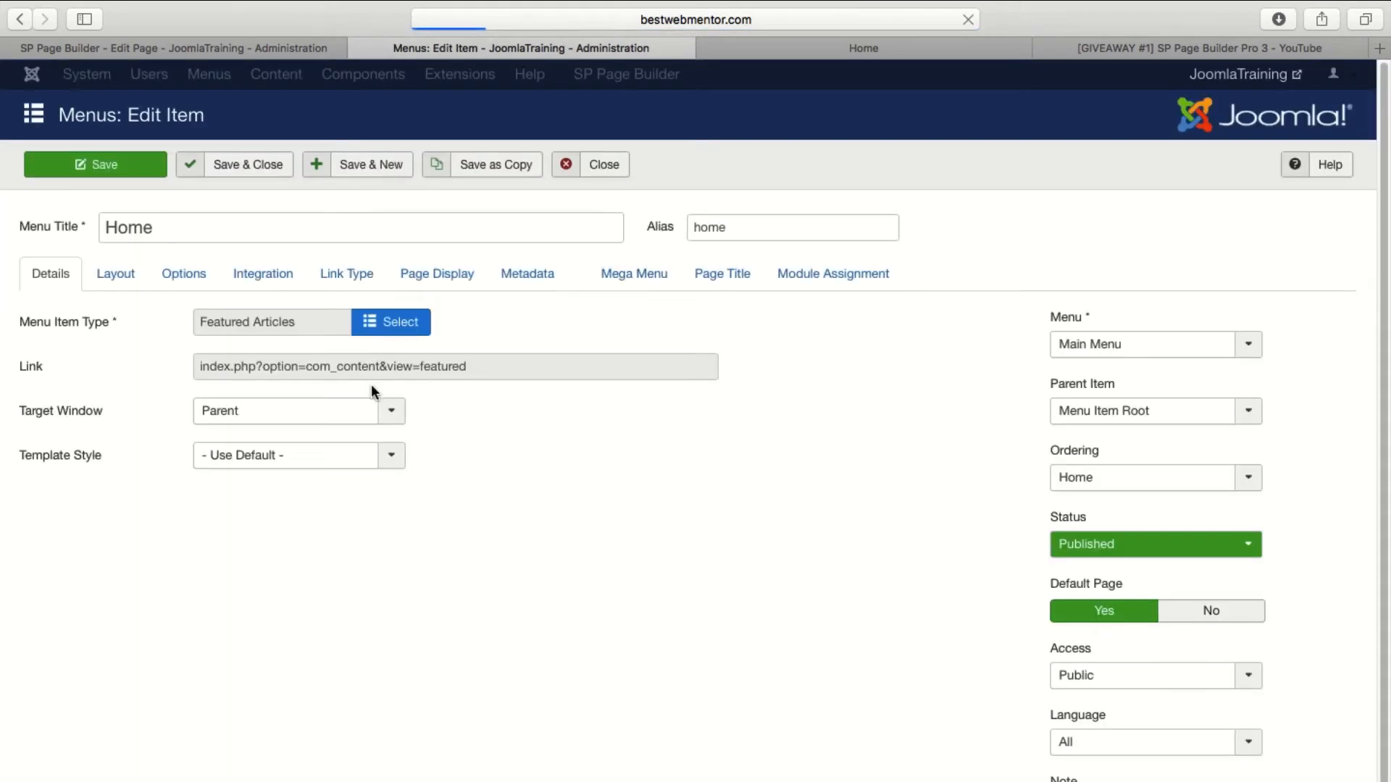
# Change the Home menu item's type to SP Page Builder Page, select the Home page, save and close it, and reload the live site.
pyautogui.click(392, 334)
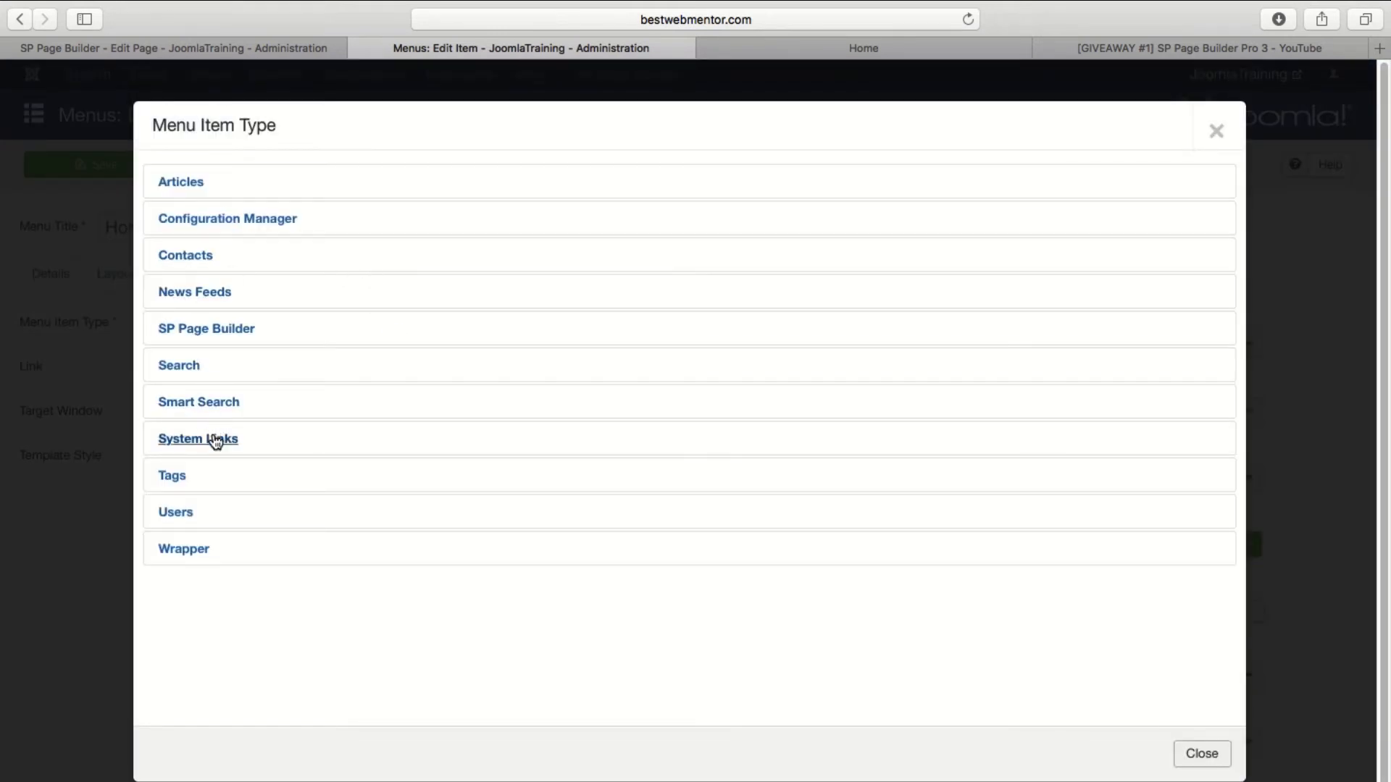
pyautogui.click(223, 343)
pyautogui.click(227, 372)
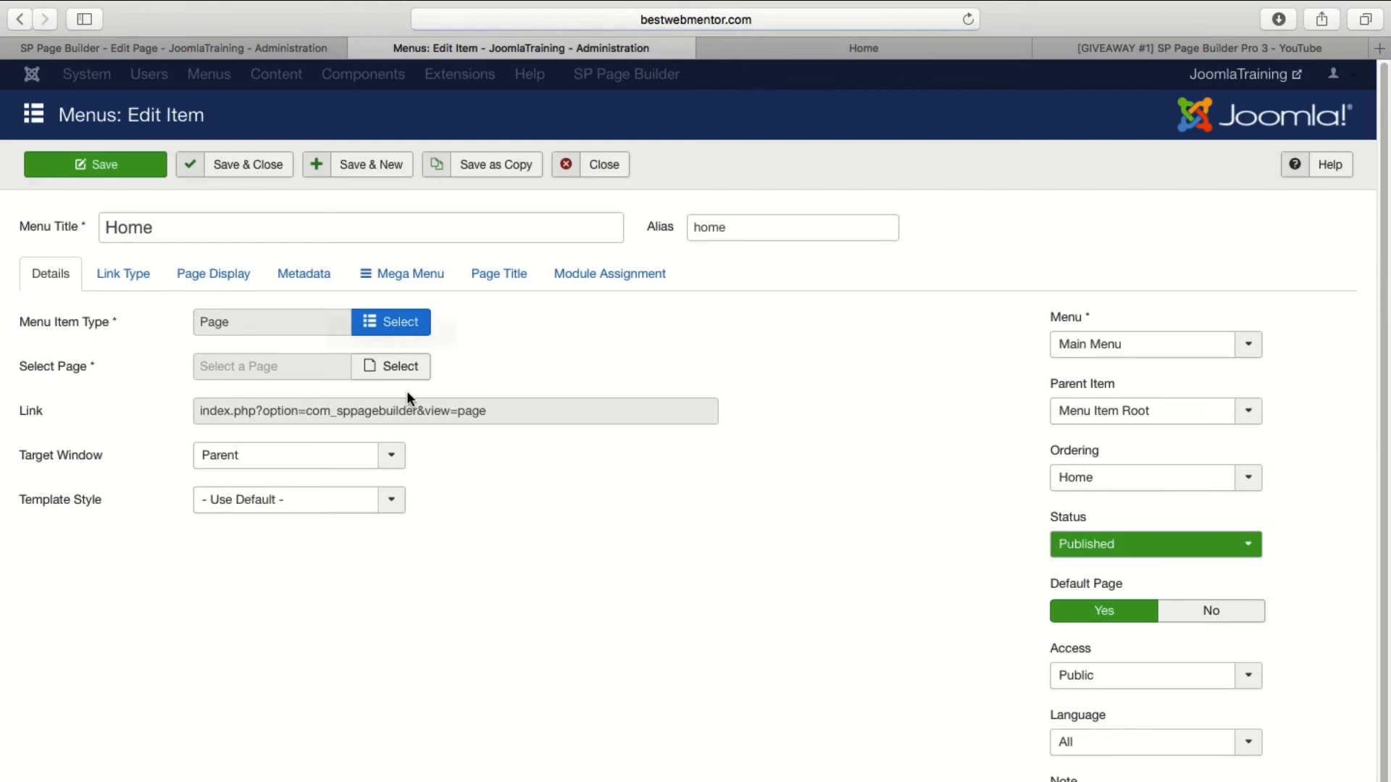
pyautogui.click(398, 367)
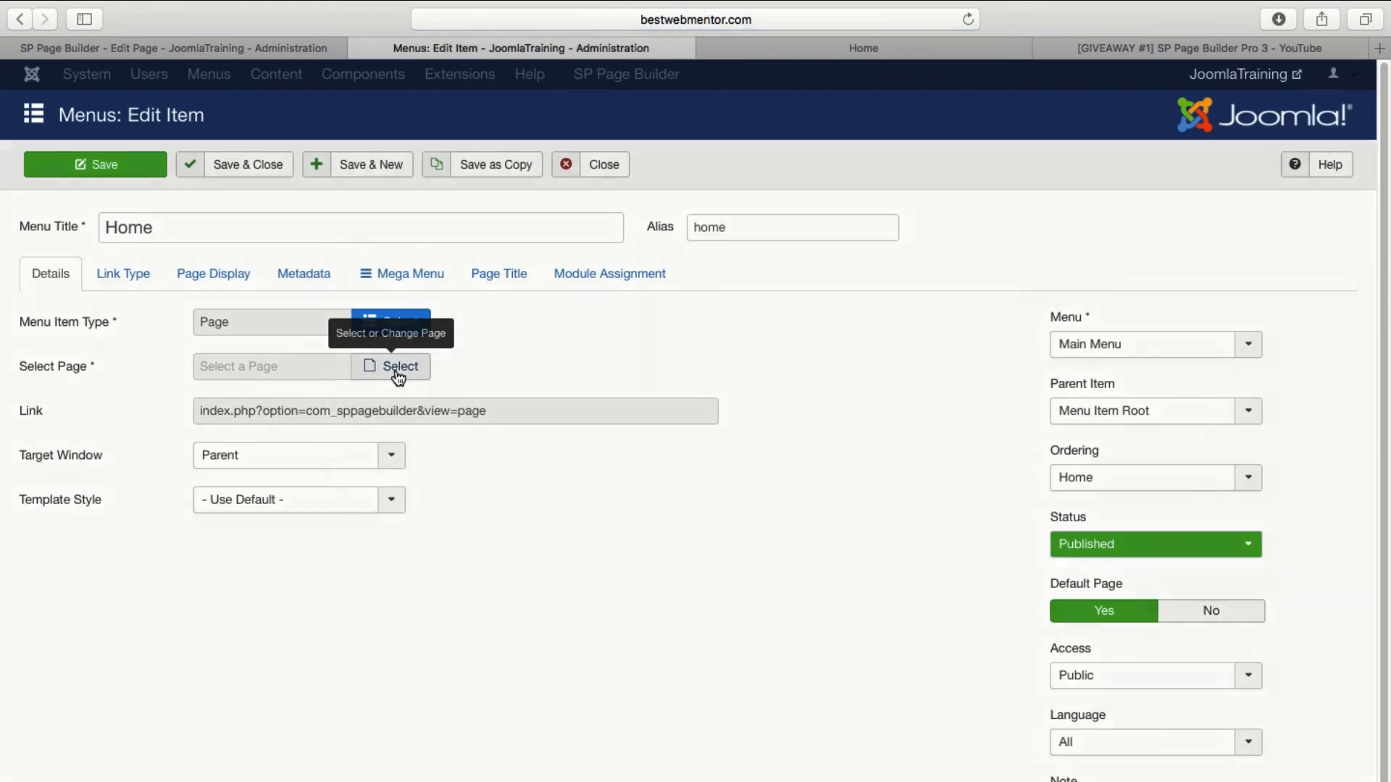
pyautogui.click(171, 324)
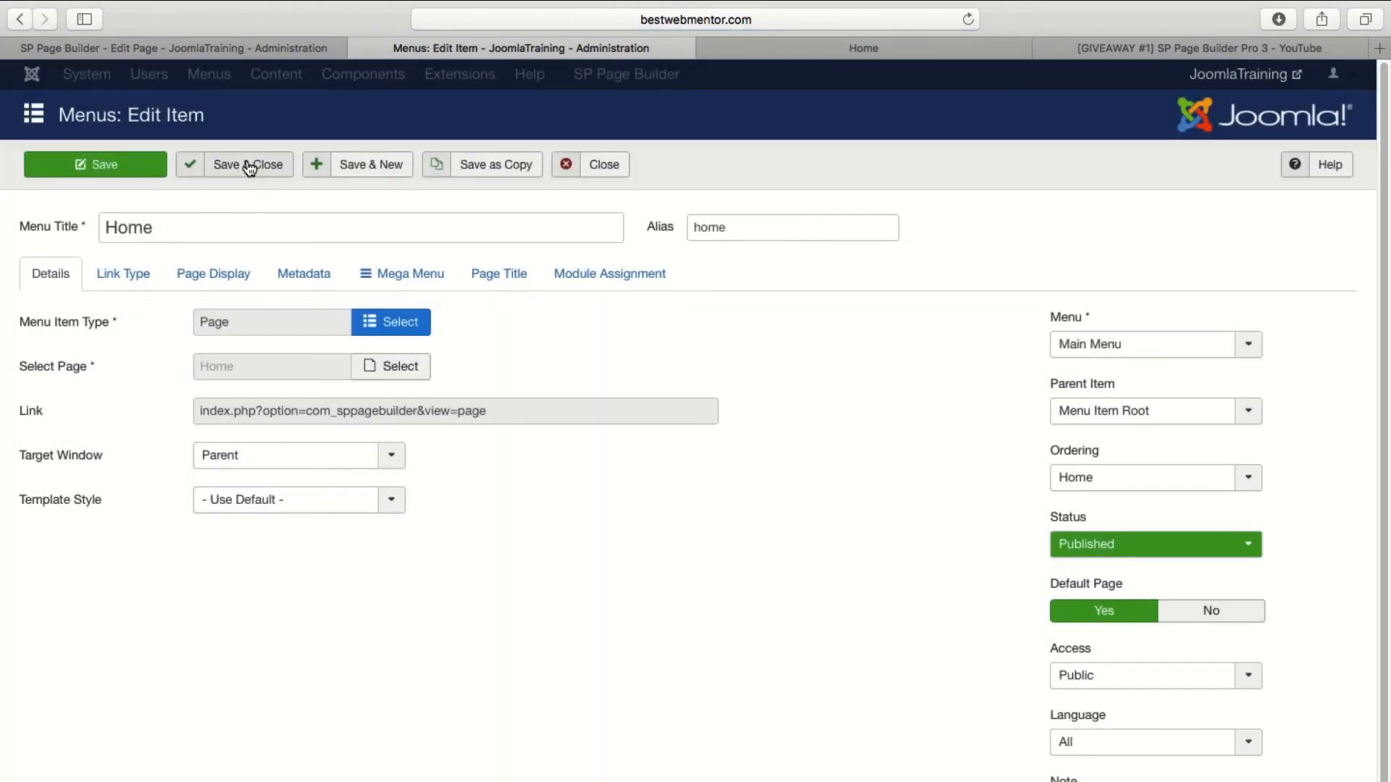
pyautogui.click(250, 169)
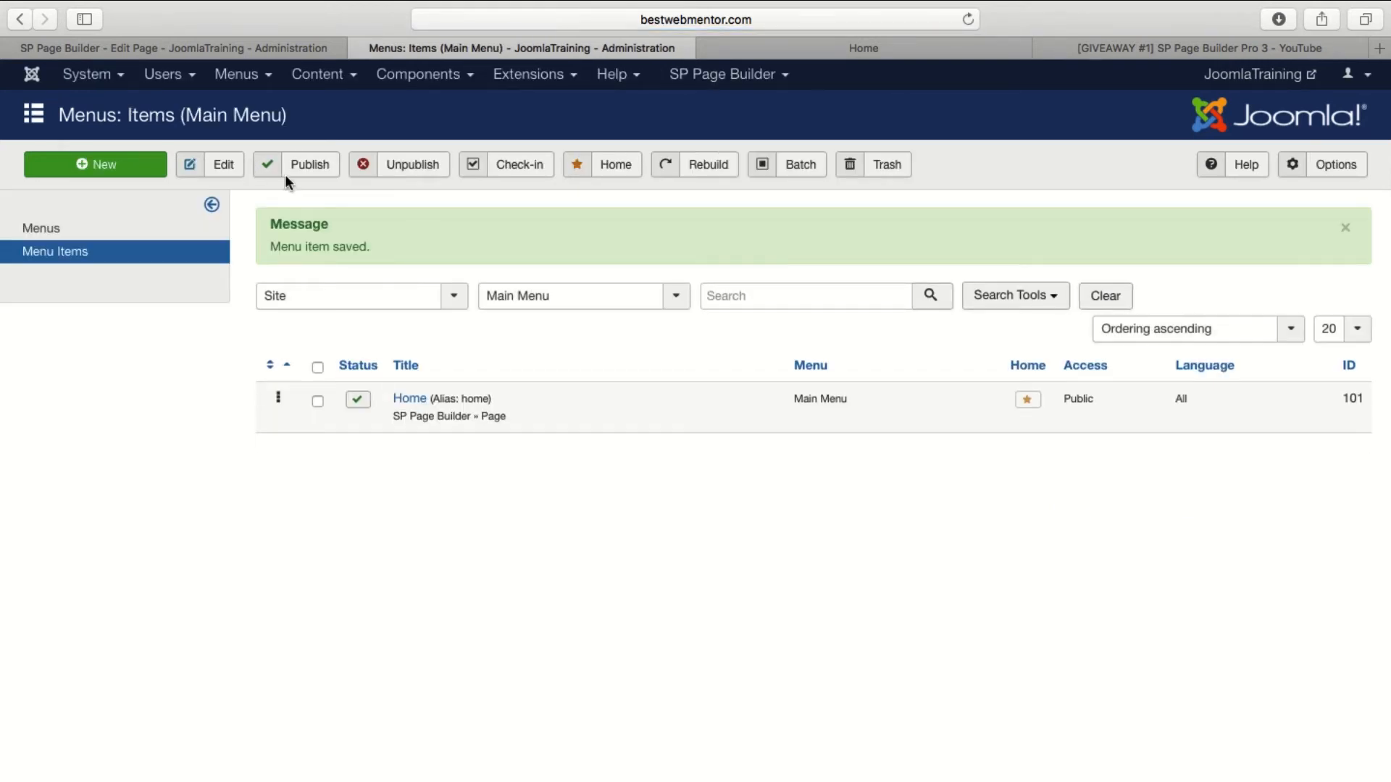
pyautogui.click(890, 57)
pyautogui.click(970, 21)
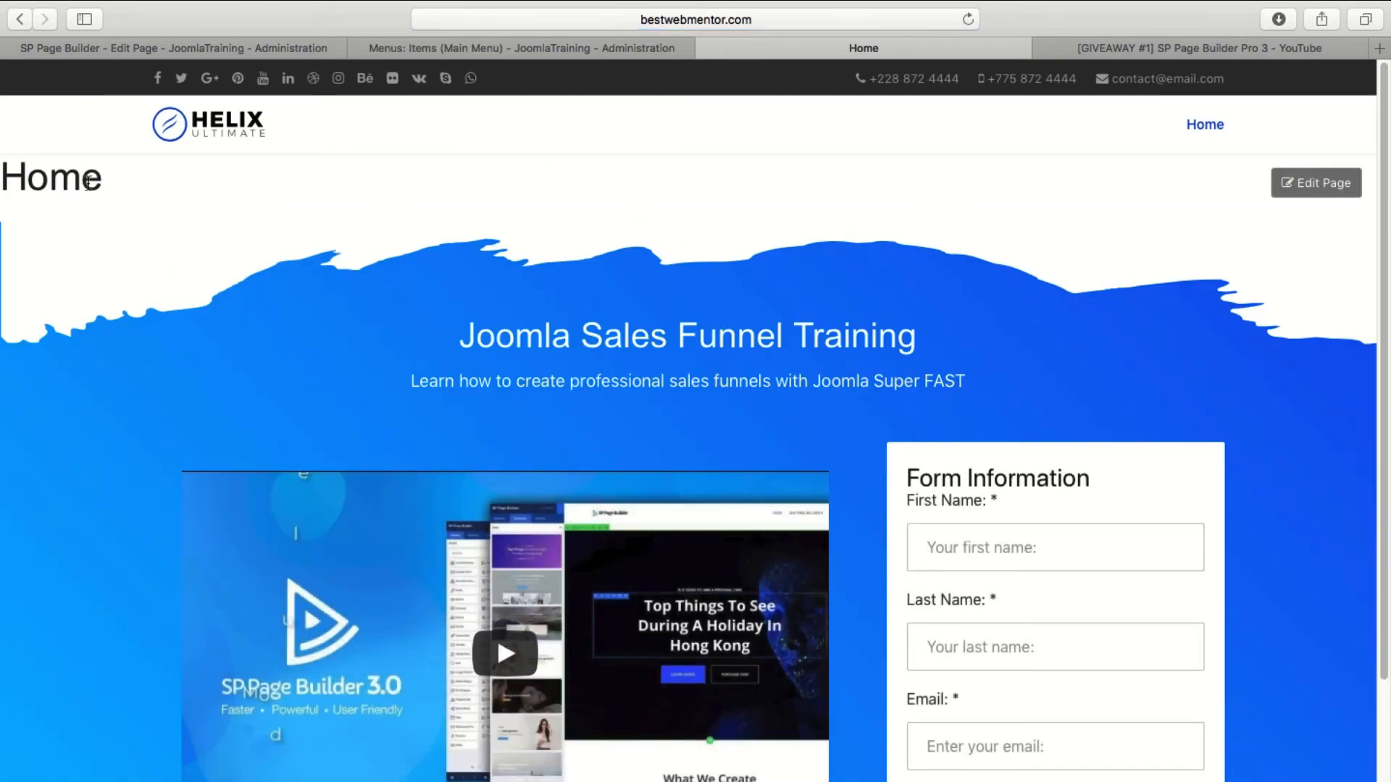
# Reopen the Home menu item, set Show Page Heading to No in its page display options, and save and close it.
pyautogui.click(424, 49)
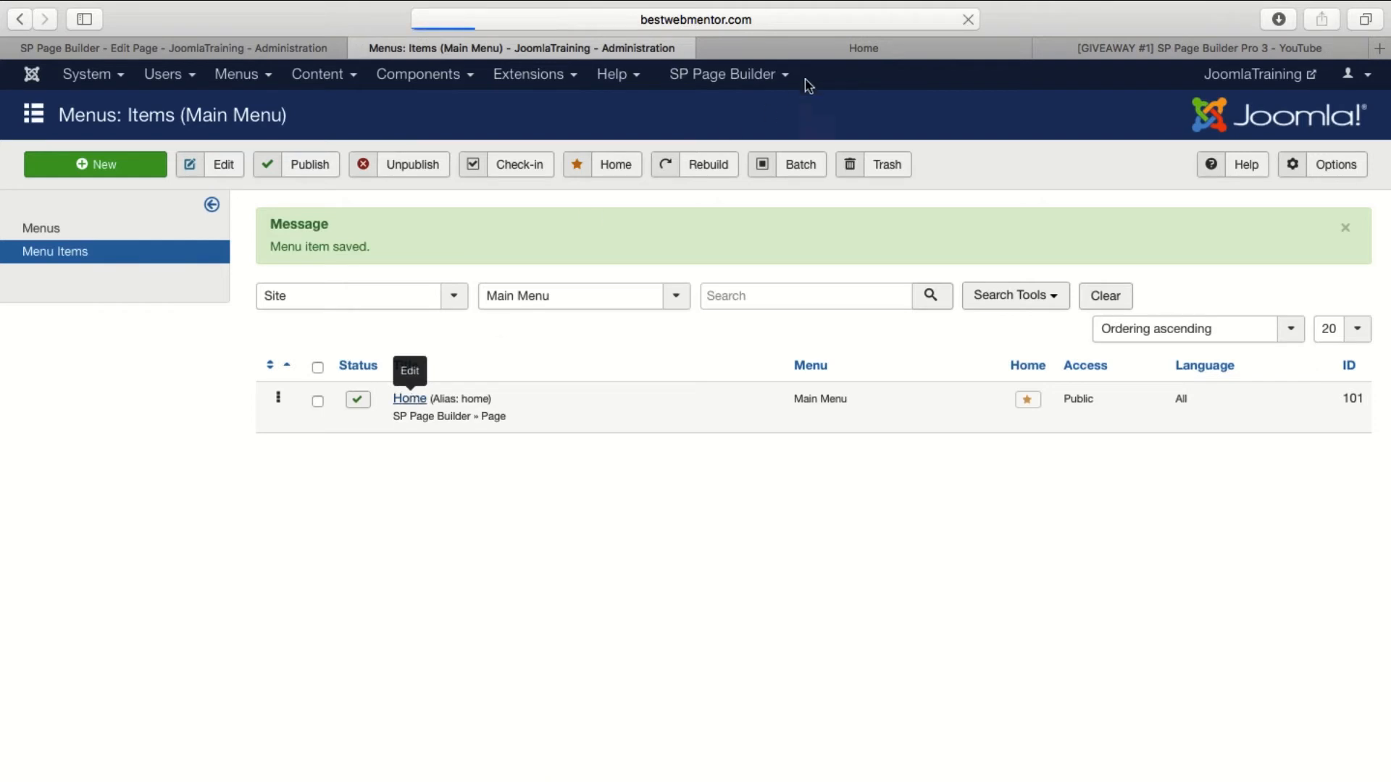
pyautogui.click(826, 50)
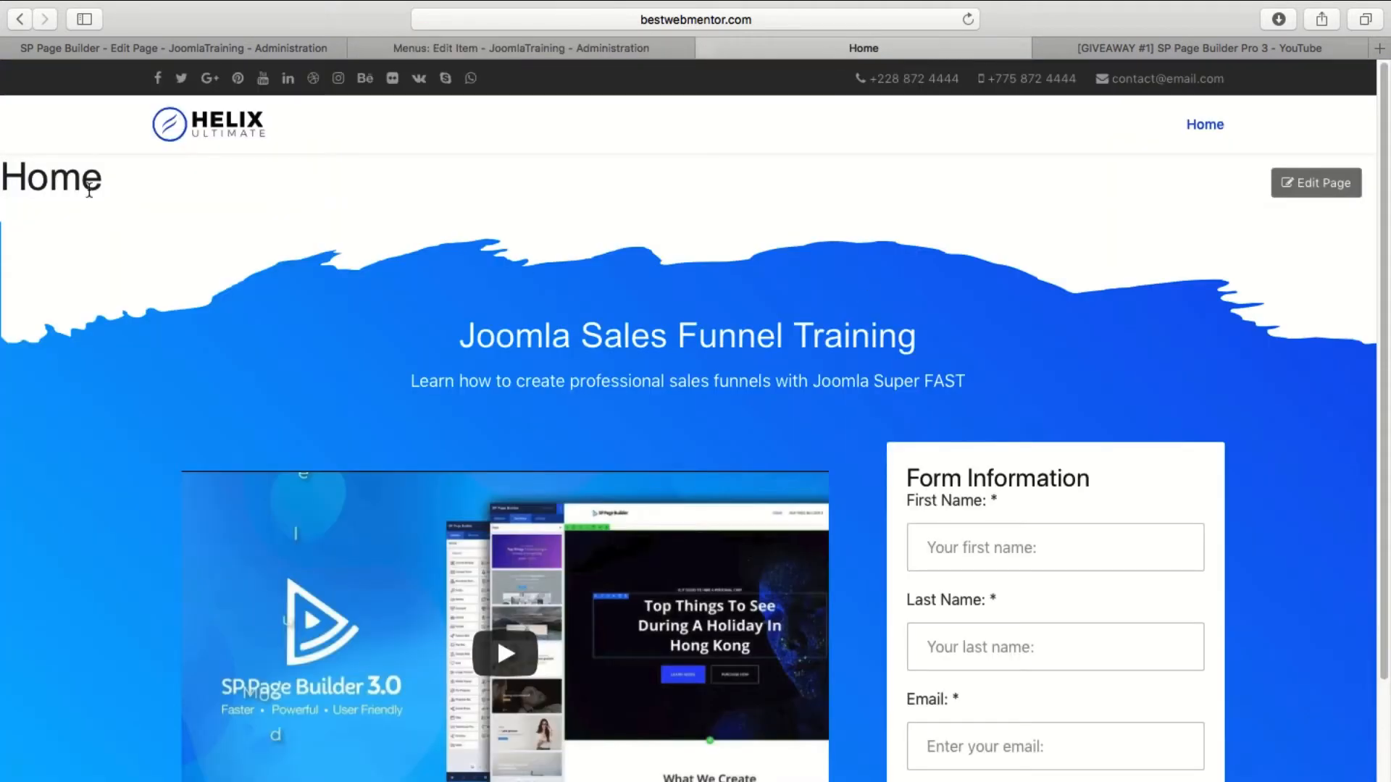
pyautogui.click(486, 47)
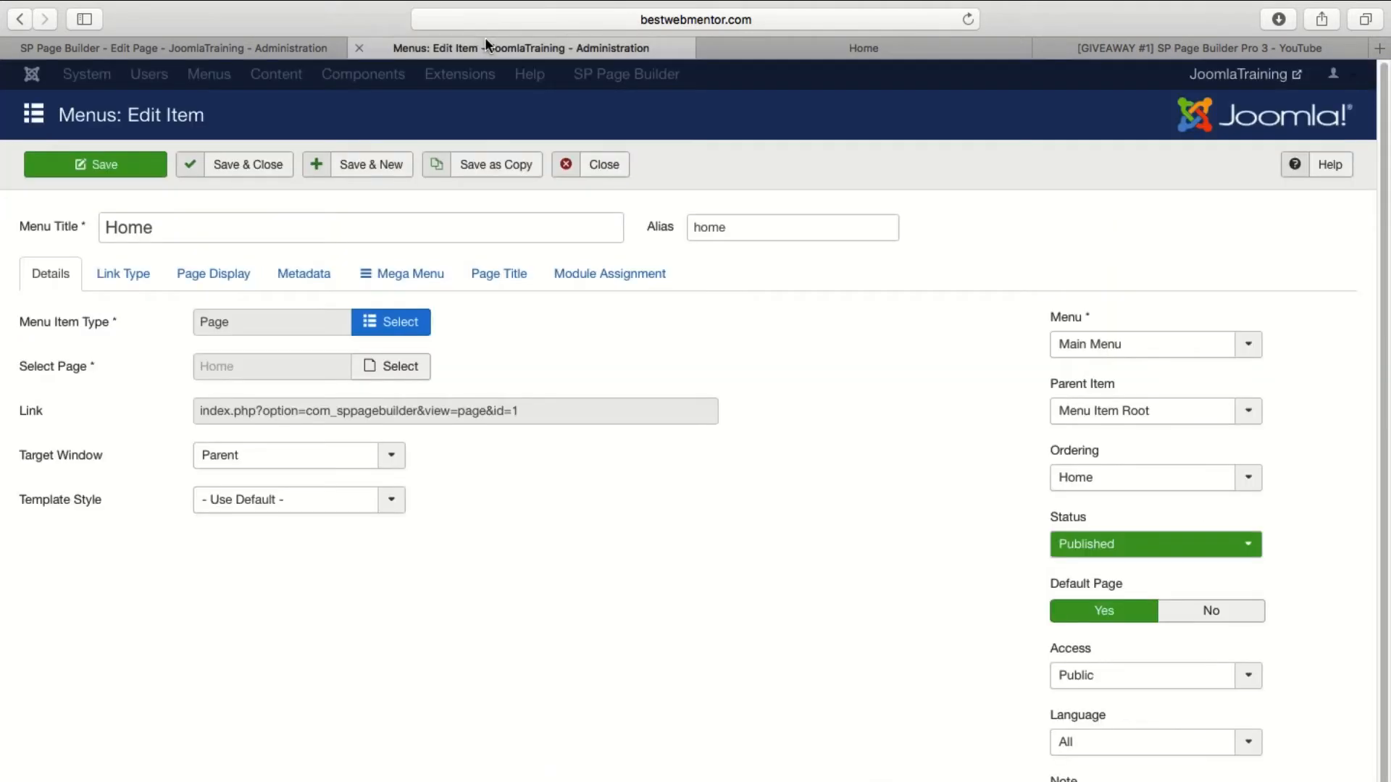
pyautogui.click(478, 273)
pyautogui.click(224, 284)
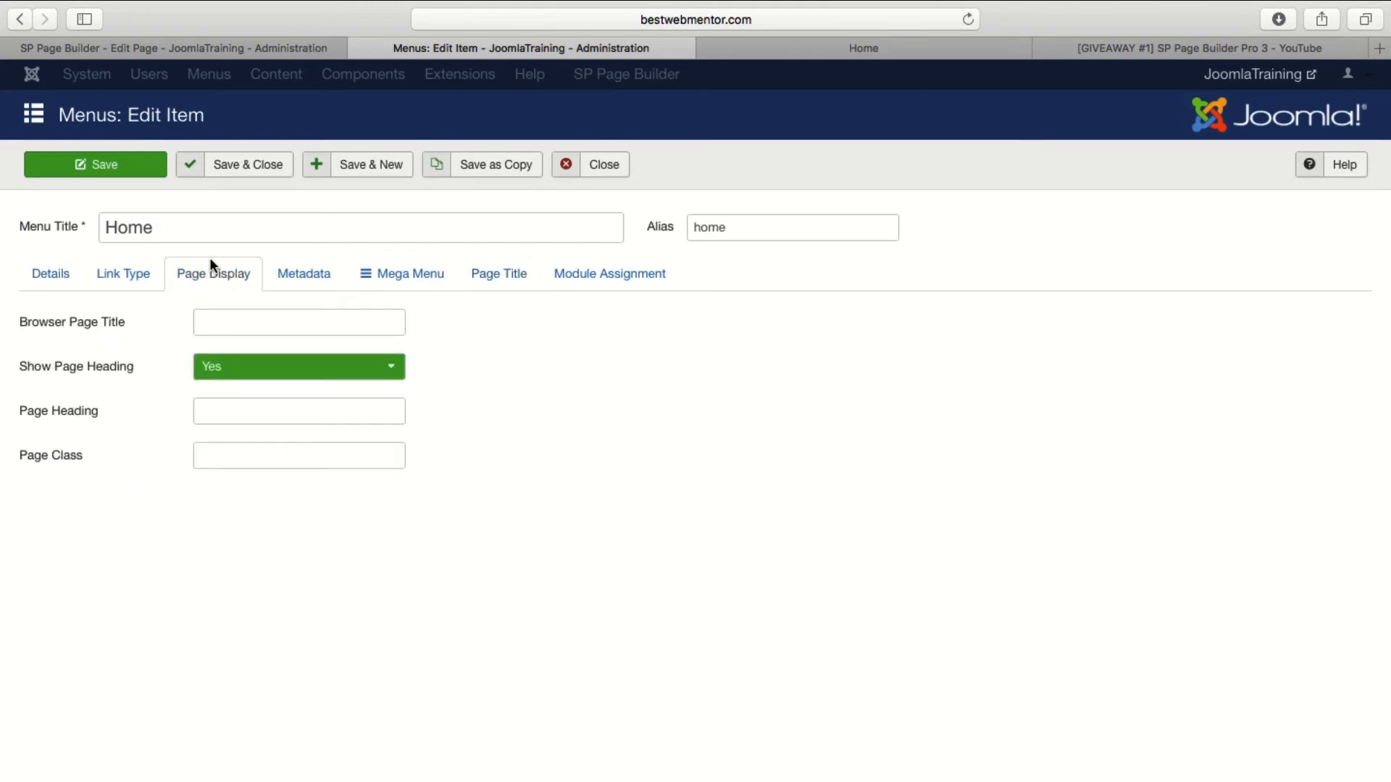
pyautogui.click(335, 364)
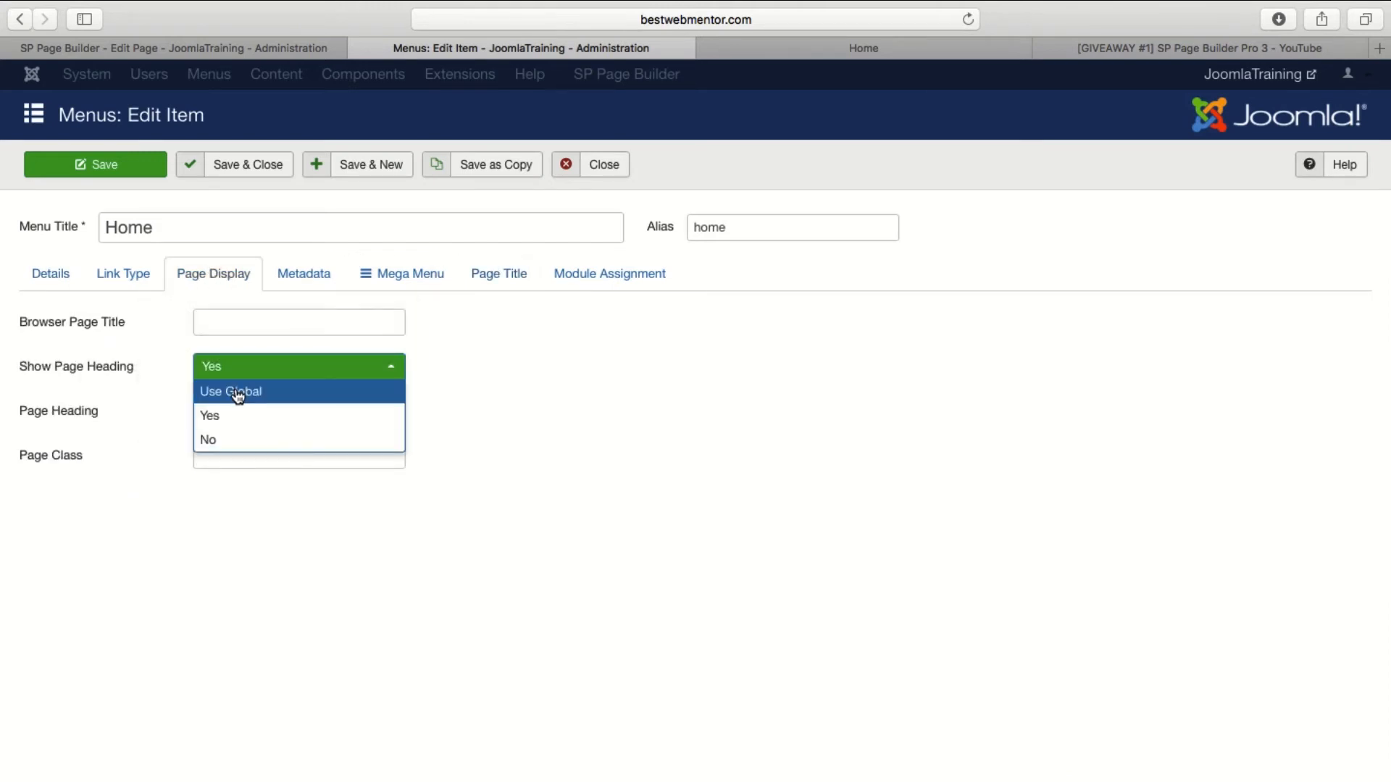
pyautogui.click(233, 440)
pyautogui.click(246, 164)
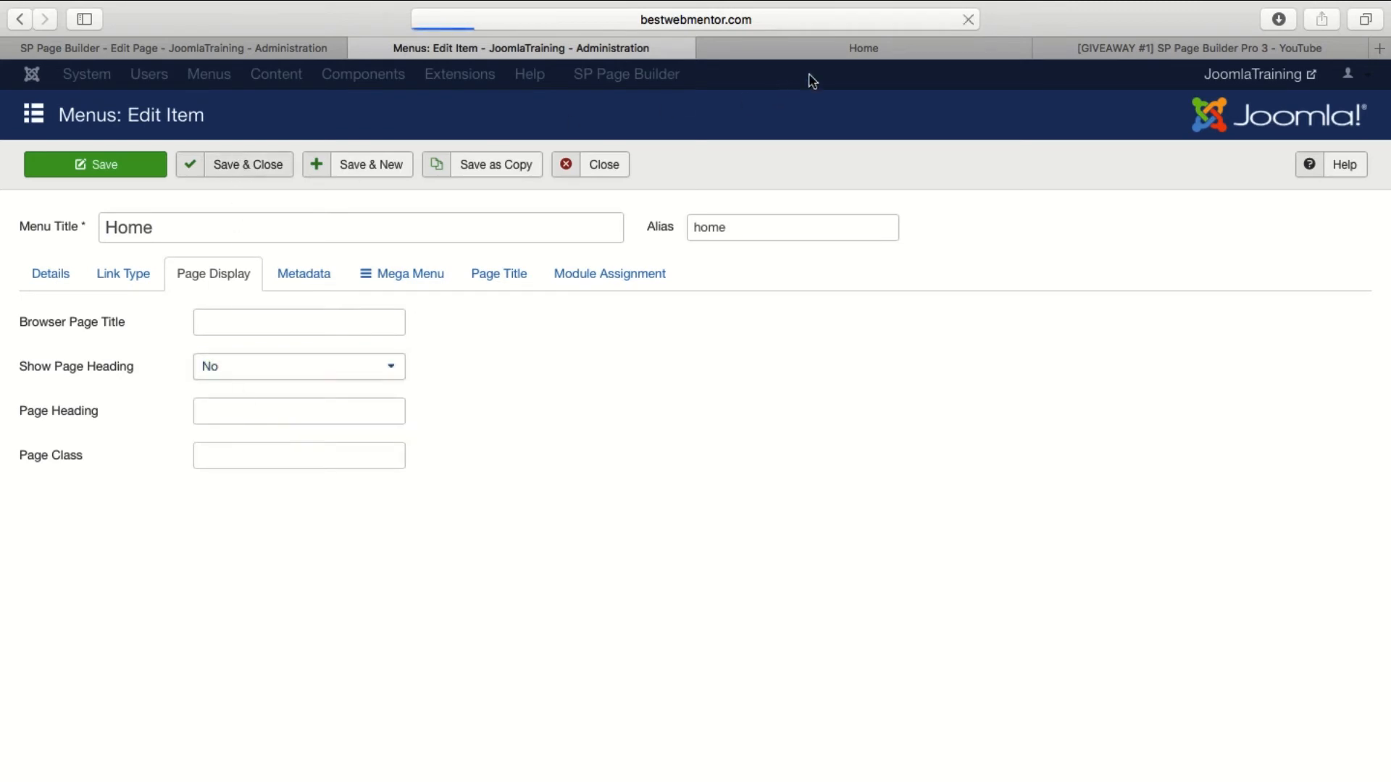
# Reload the live Home page, check it from header to footer, and return to the Main Menu items list.
pyautogui.click(828, 47)
pyautogui.click(968, 20)
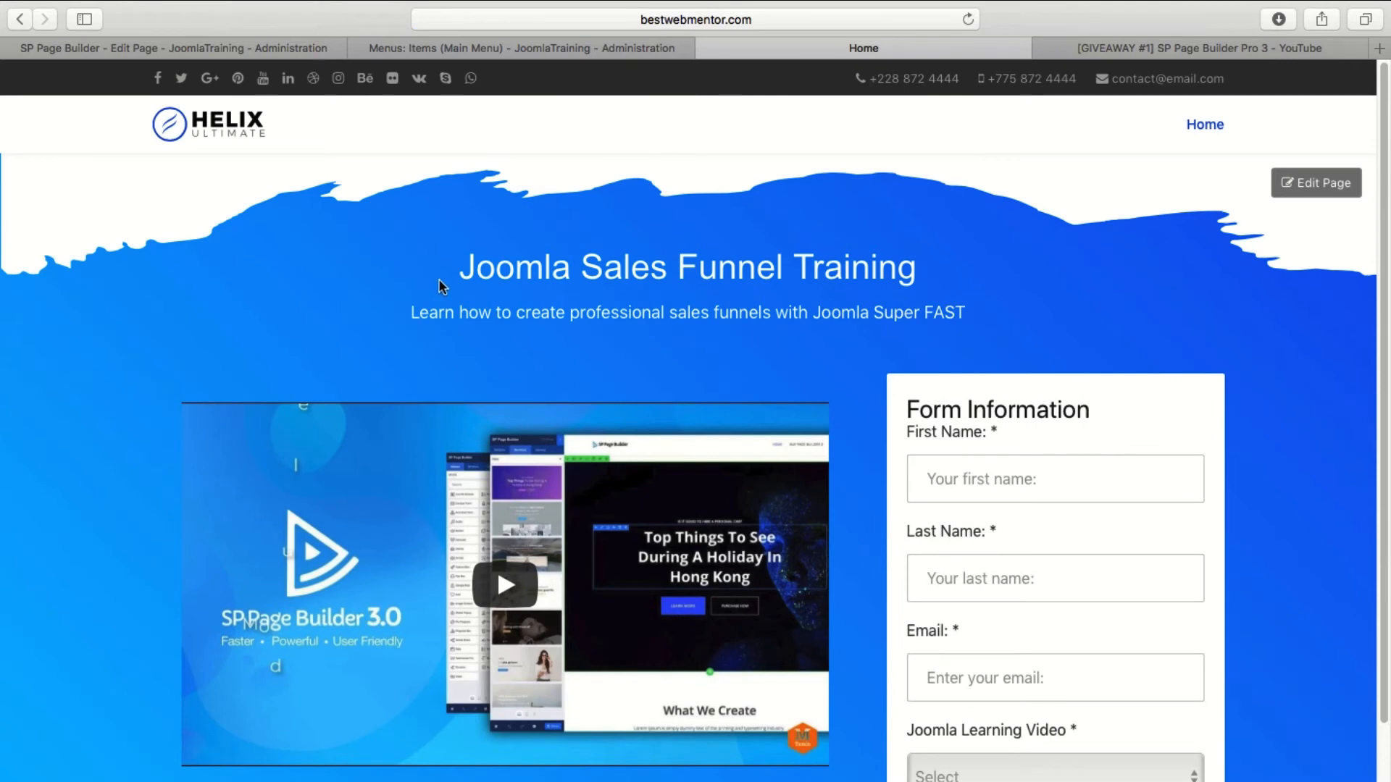
pyautogui.scroll(-3, 464, 297)
pyautogui.scroll(3, 490, 301)
pyautogui.click(512, 48)
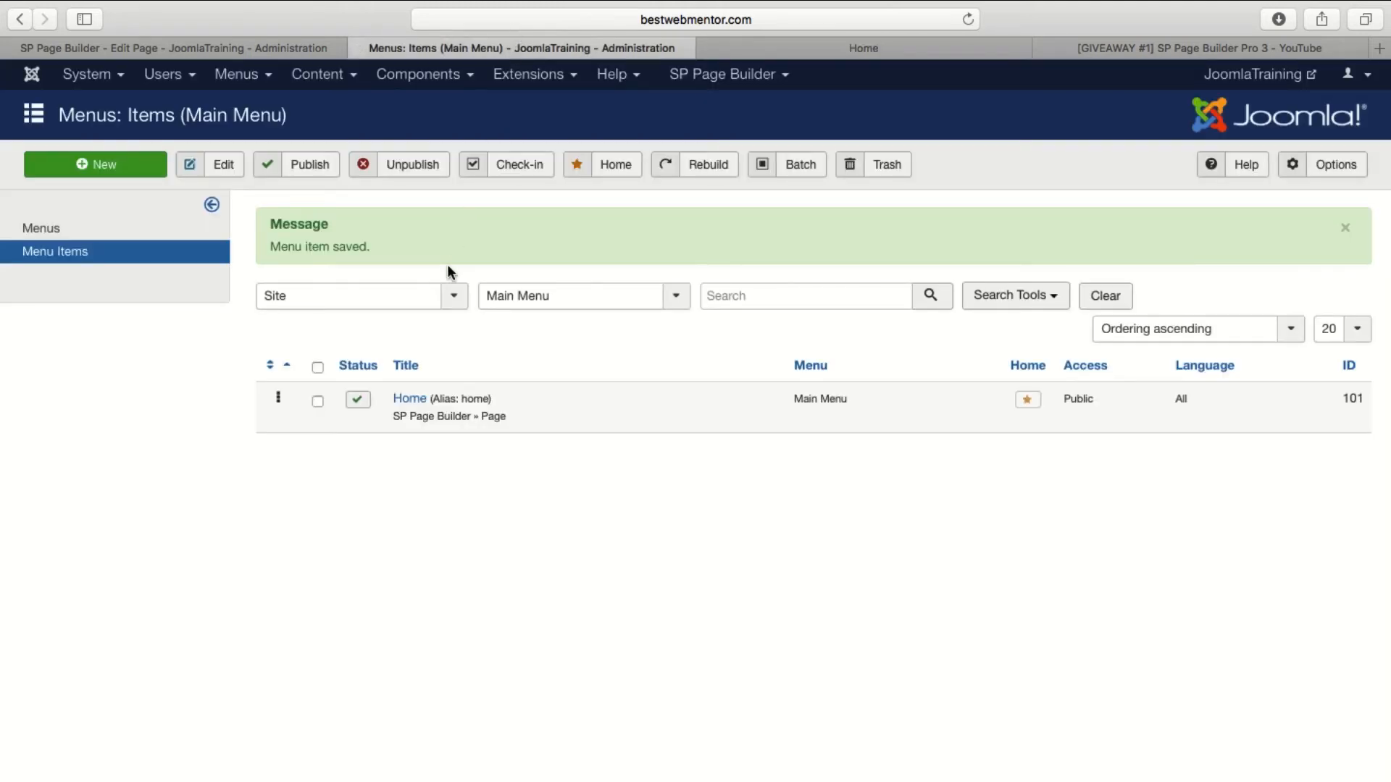
# Start a new Main Menu item titled Page 2 with the alias 2.
pyautogui.click(124, 175)
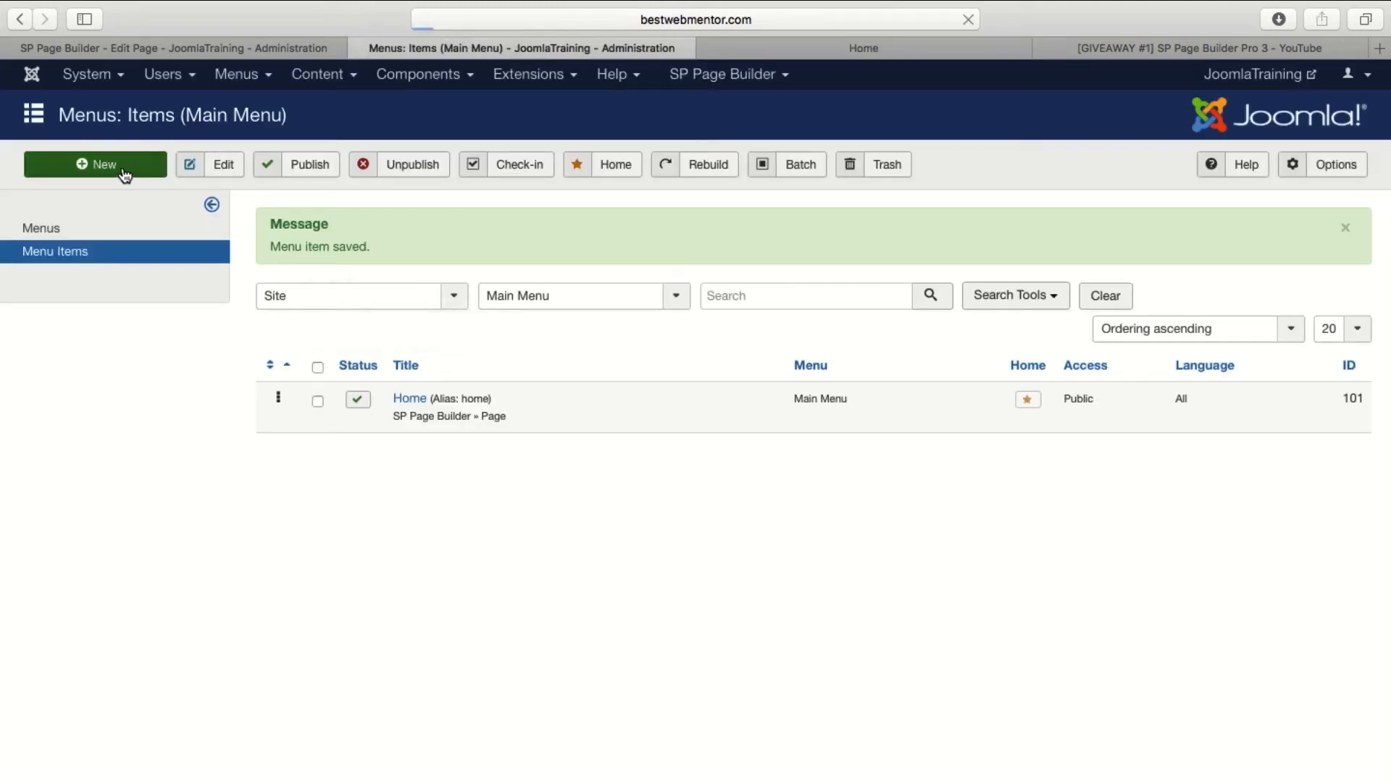
pyautogui.click(240, 238)
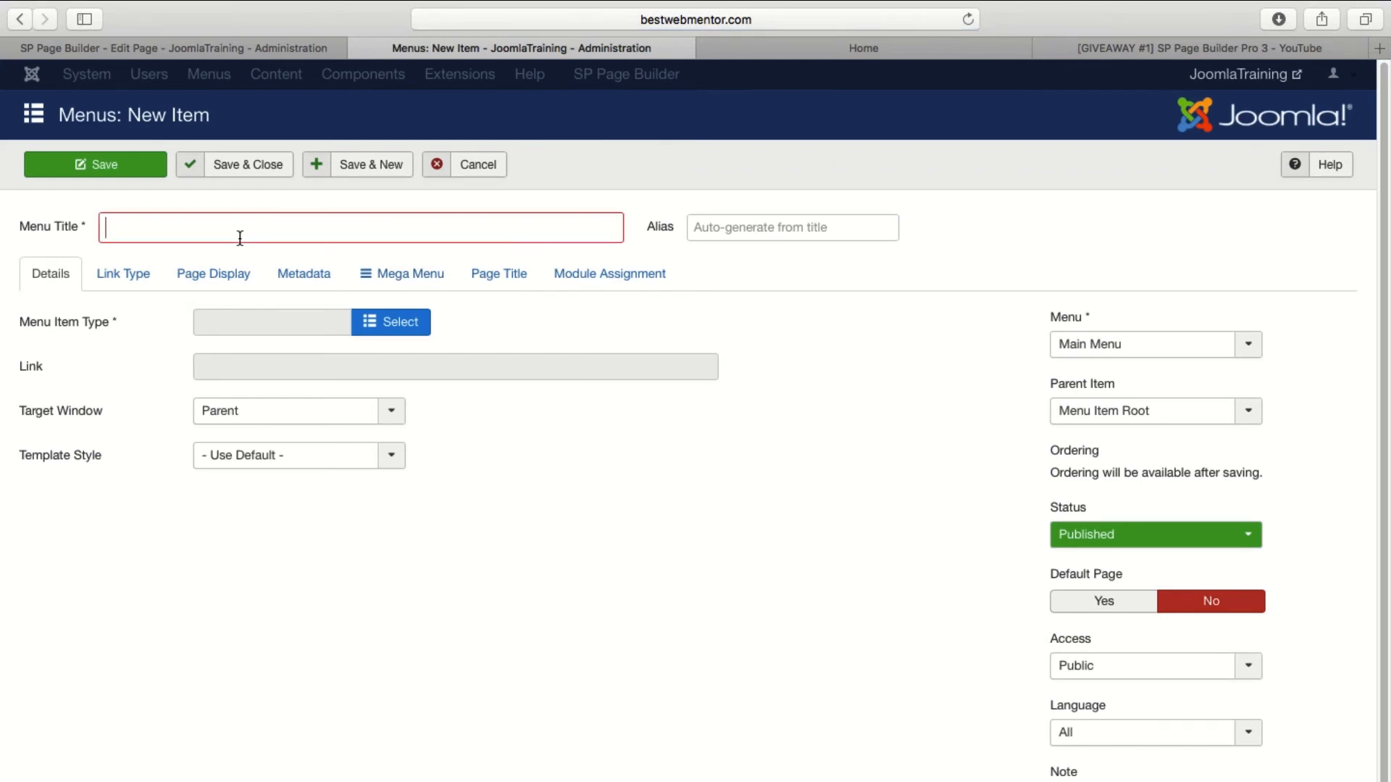
pyautogui.write('Page 2')
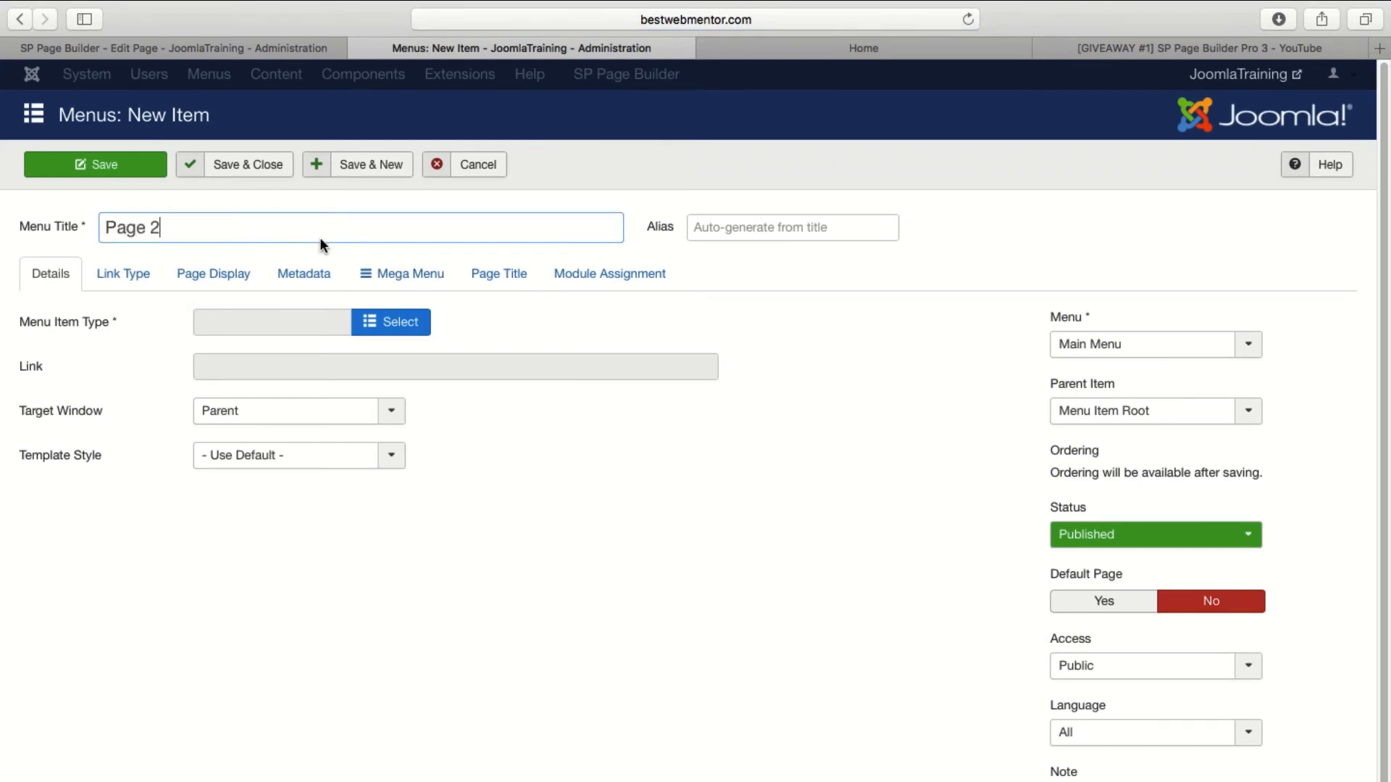
pyautogui.click(854, 239)
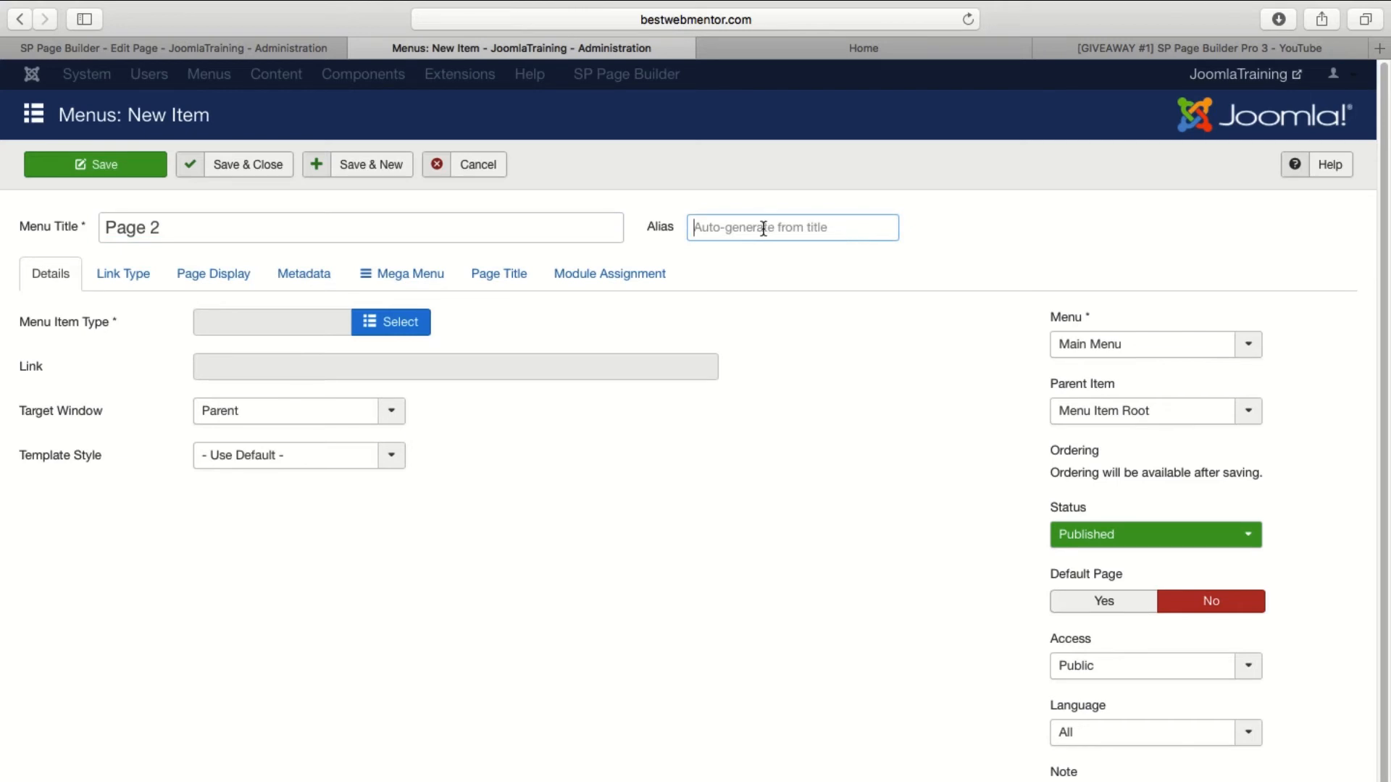
pyautogui.write('2')
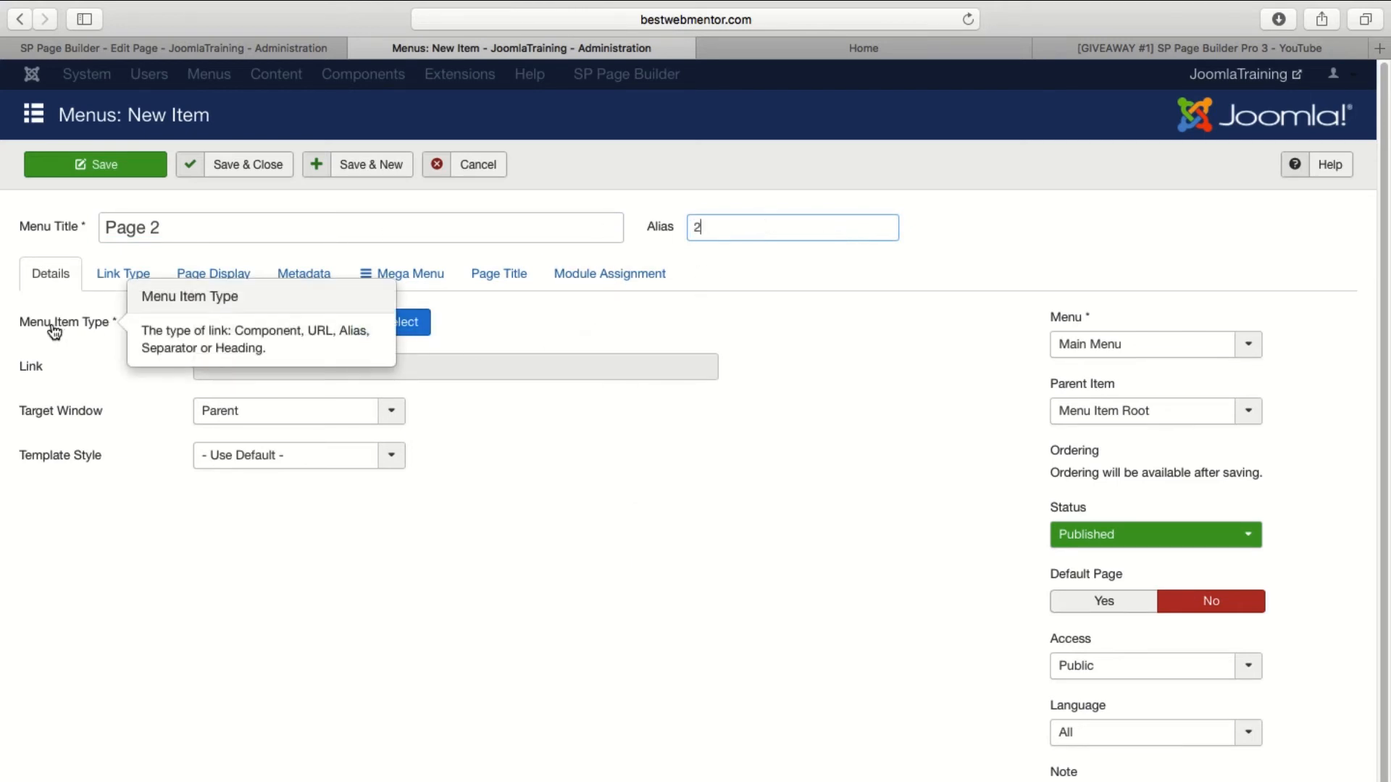
# Set the new item's type to SP Page Builder Page, select the Home page for it, and save and close the item.
pyautogui.click(409, 323)
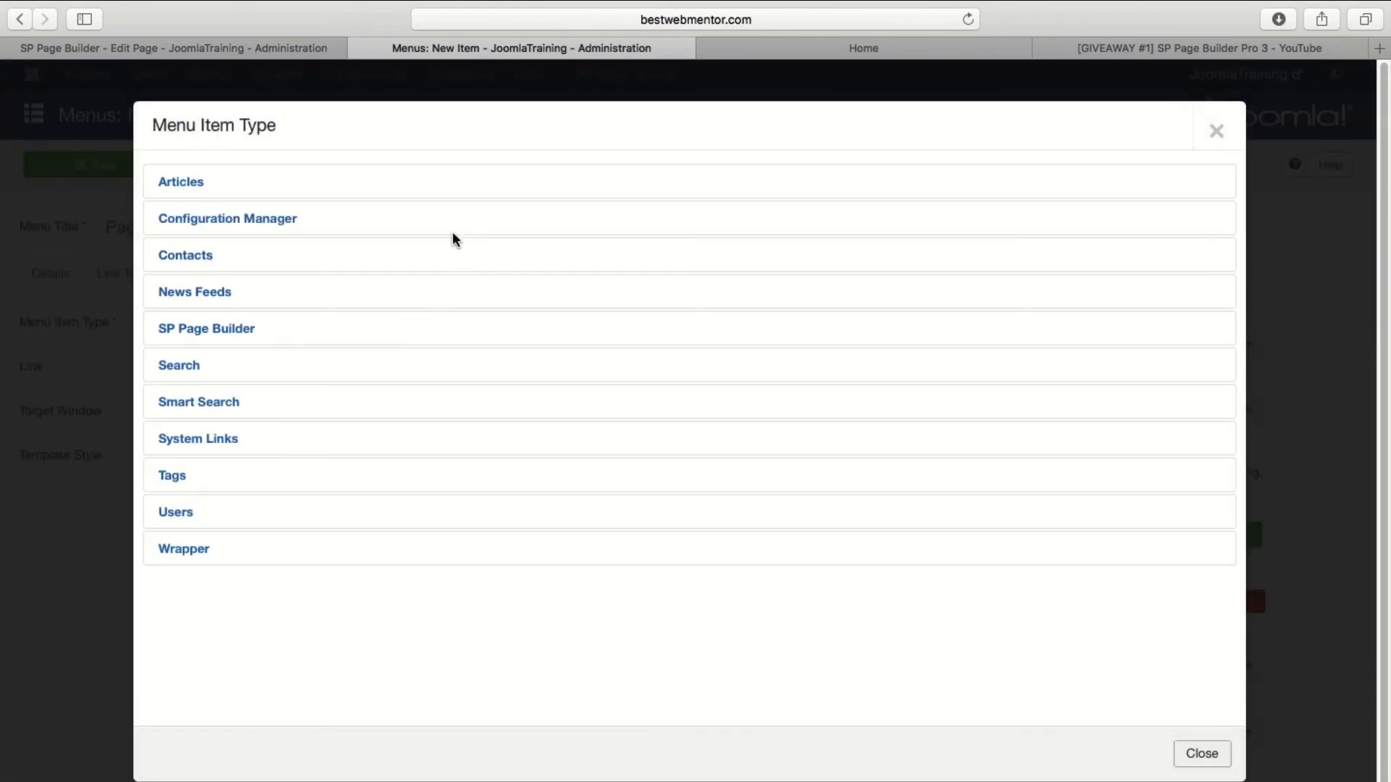
pyautogui.click(228, 329)
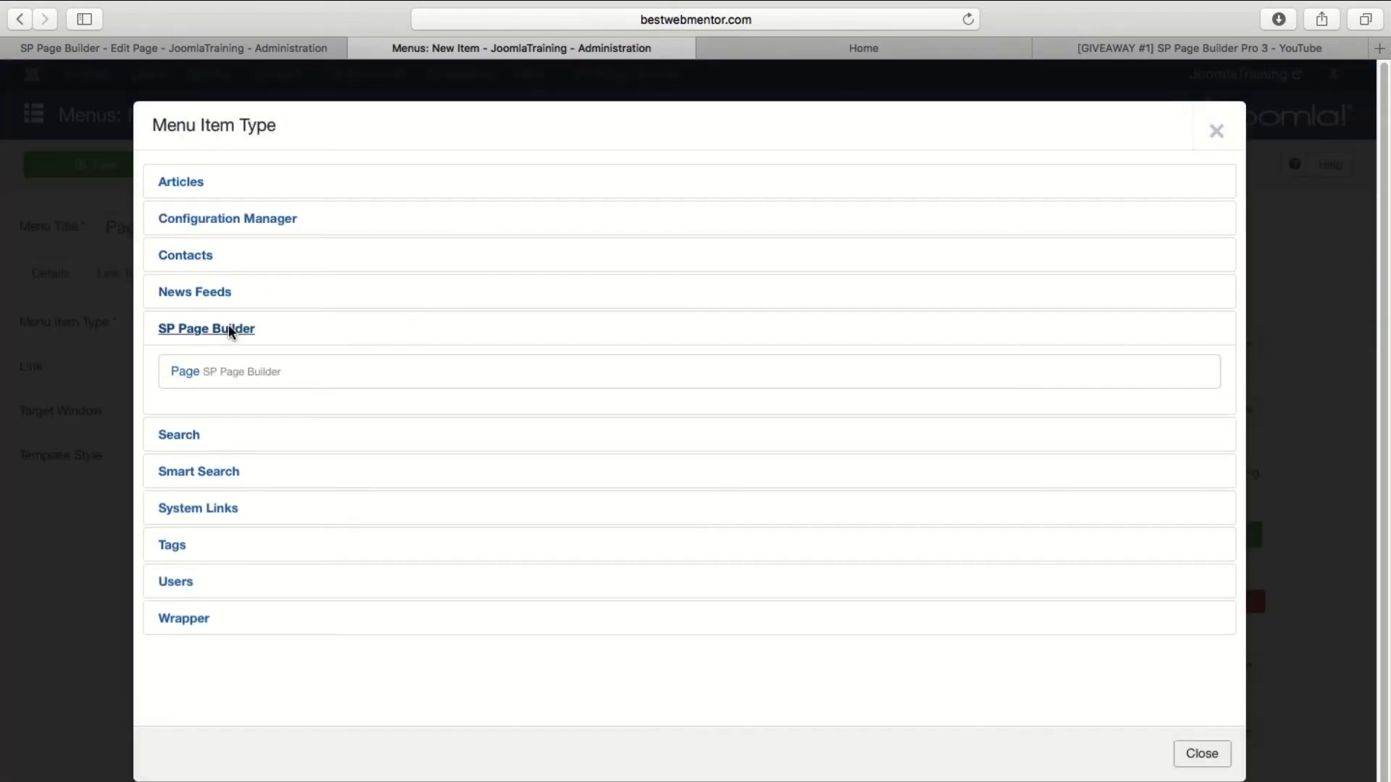
pyautogui.click(194, 375)
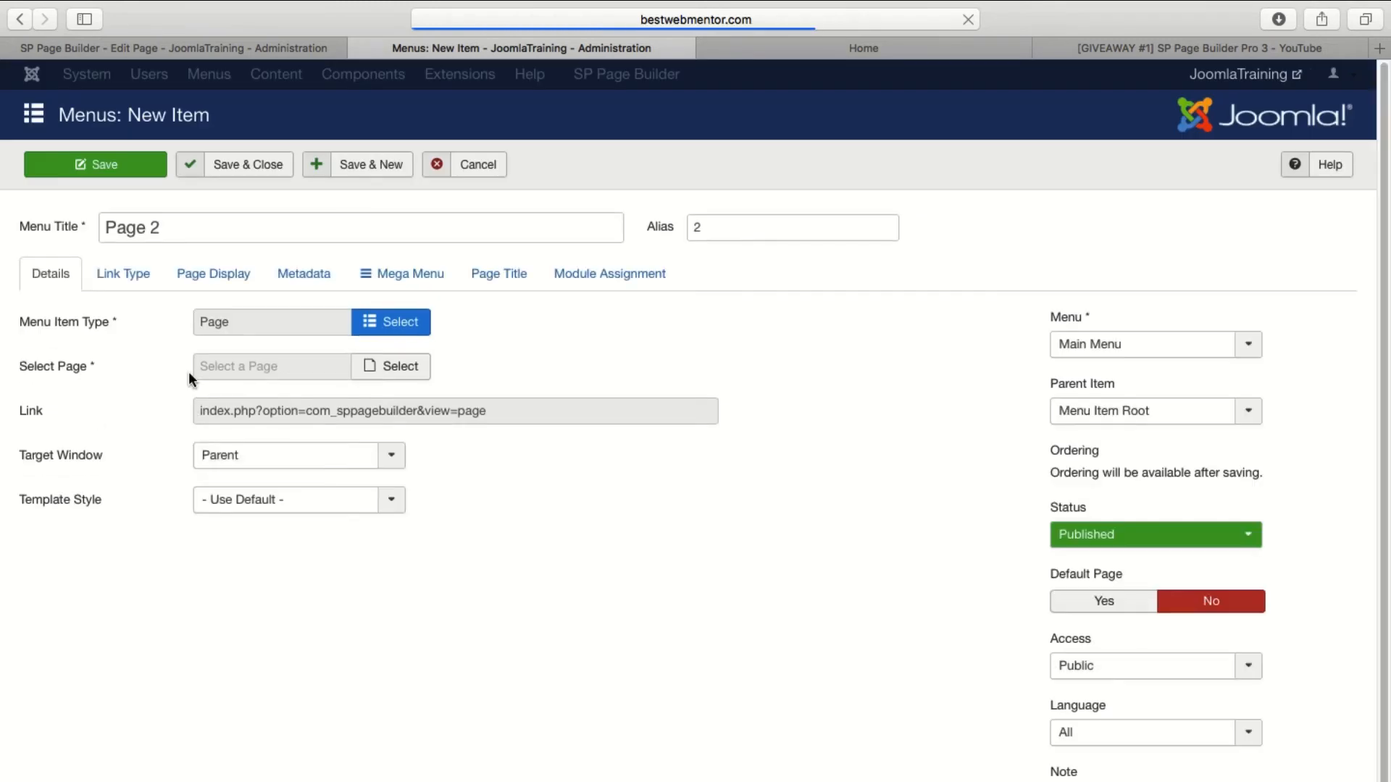
pyautogui.click(381, 364)
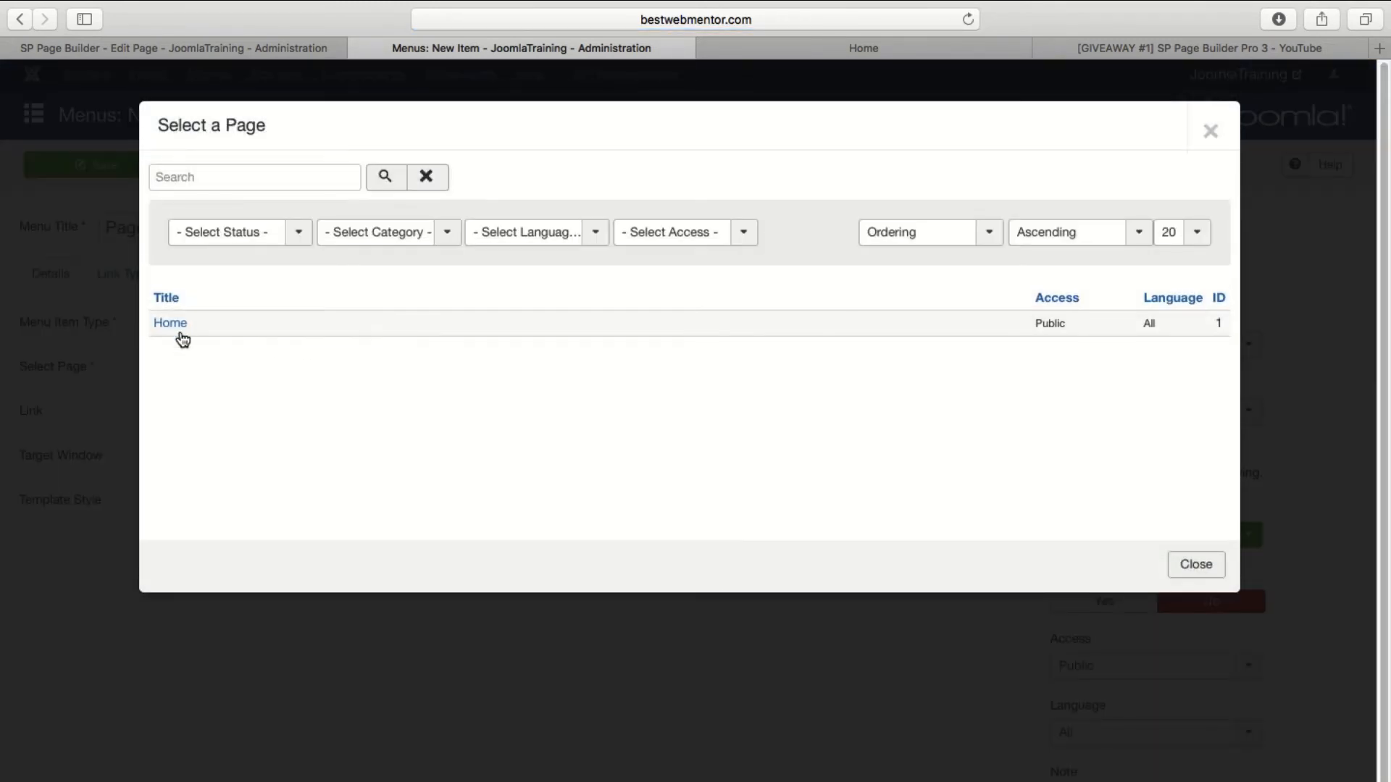
pyautogui.click(180, 322)
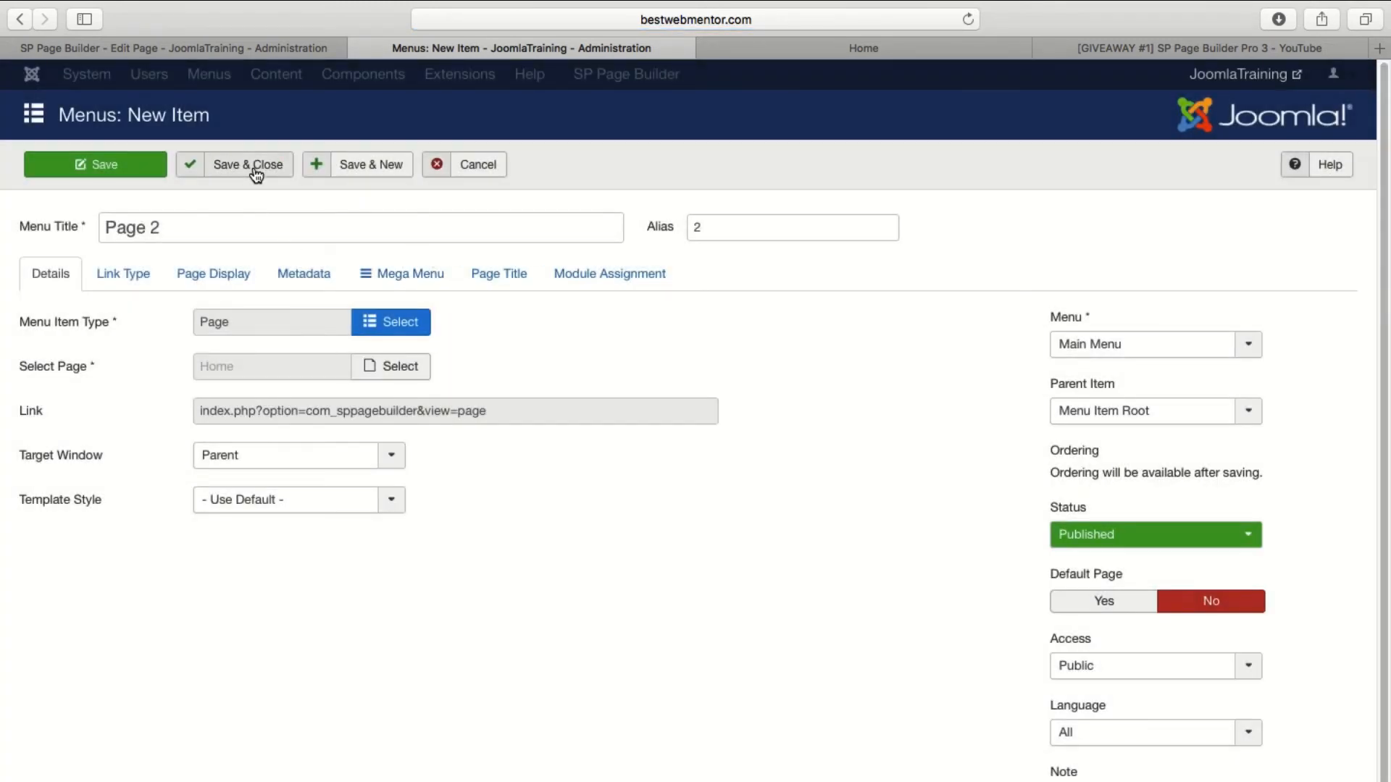
pyautogui.click(255, 171)
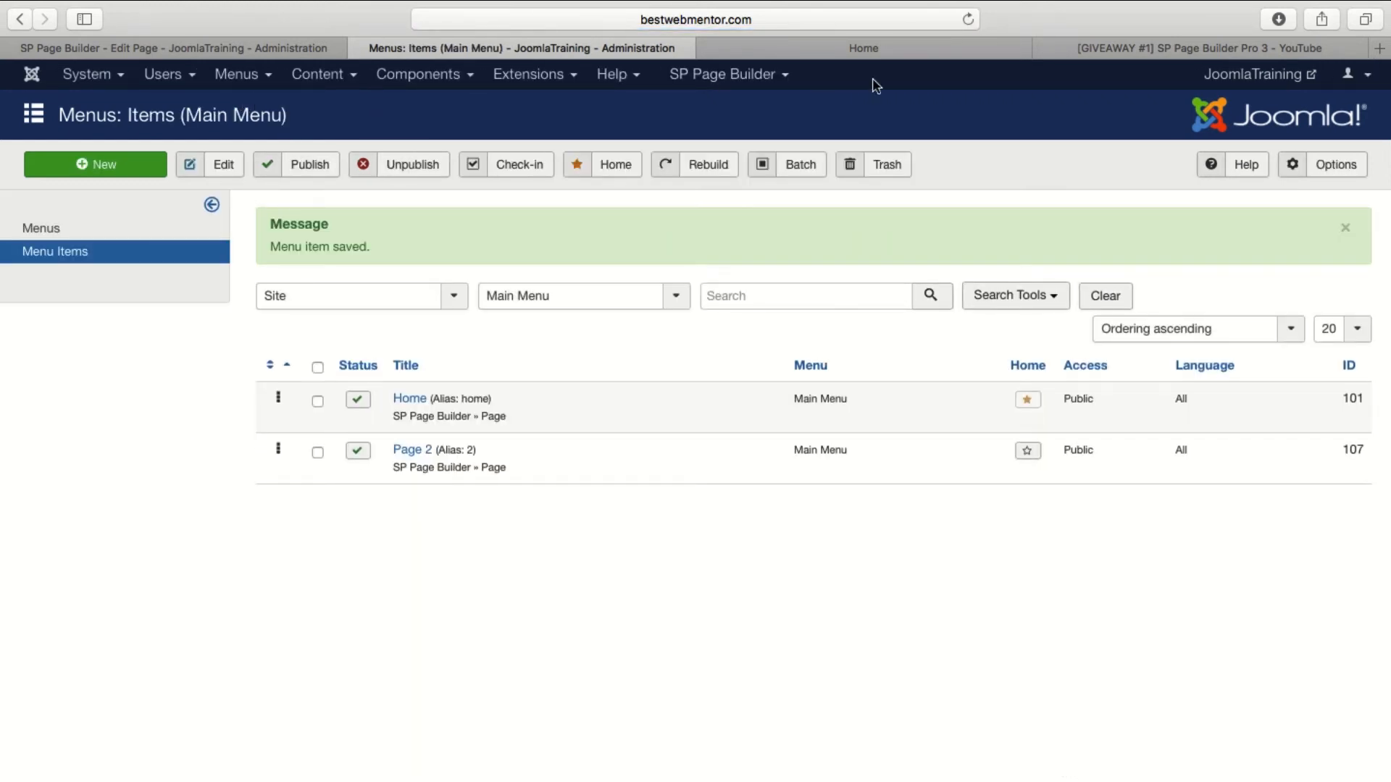
# Reload the live site, open Page 2 from its header menu, and examine the page's full web address.
pyautogui.click(864, 48)
pyautogui.click(966, 22)
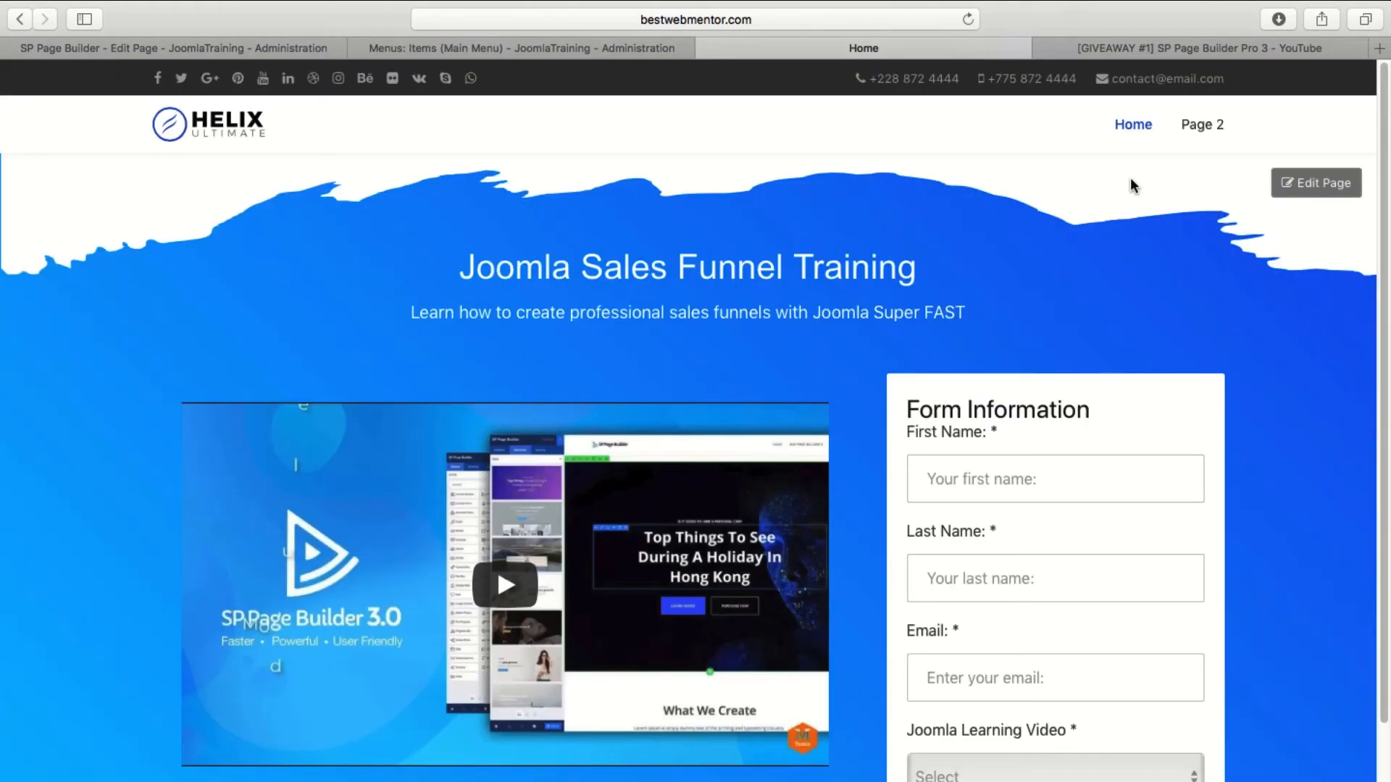
pyautogui.click(1220, 130)
pyautogui.click(841, 16)
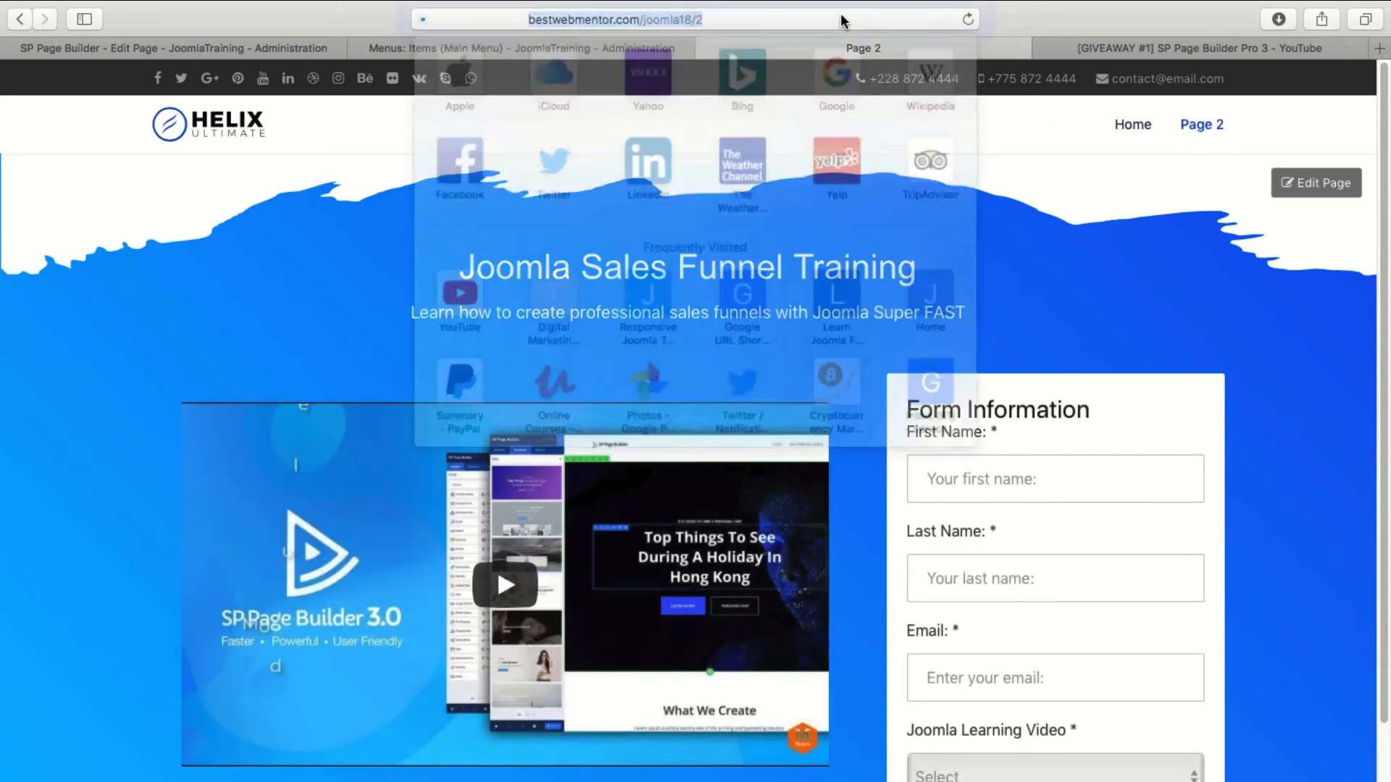
pyautogui.click(1115, 171)
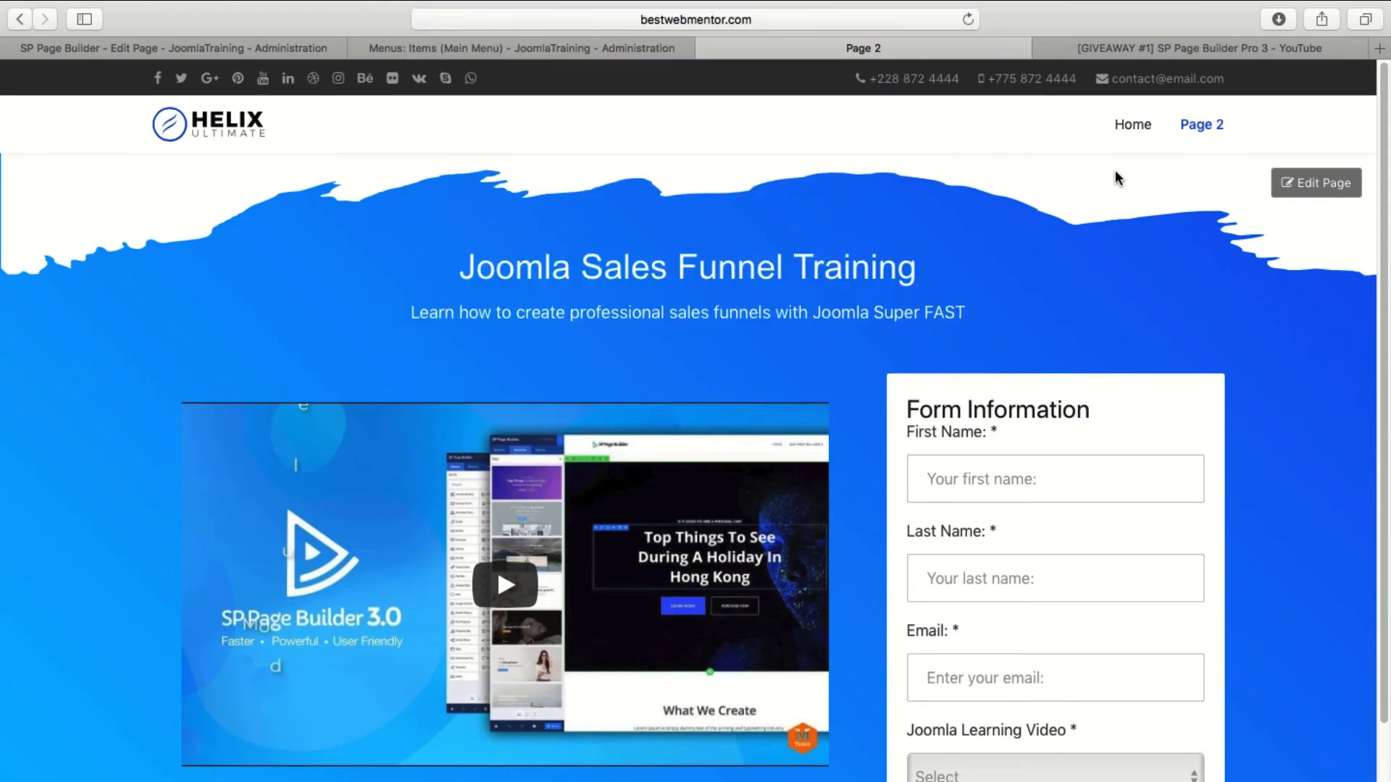
pyautogui.click(799, 22)
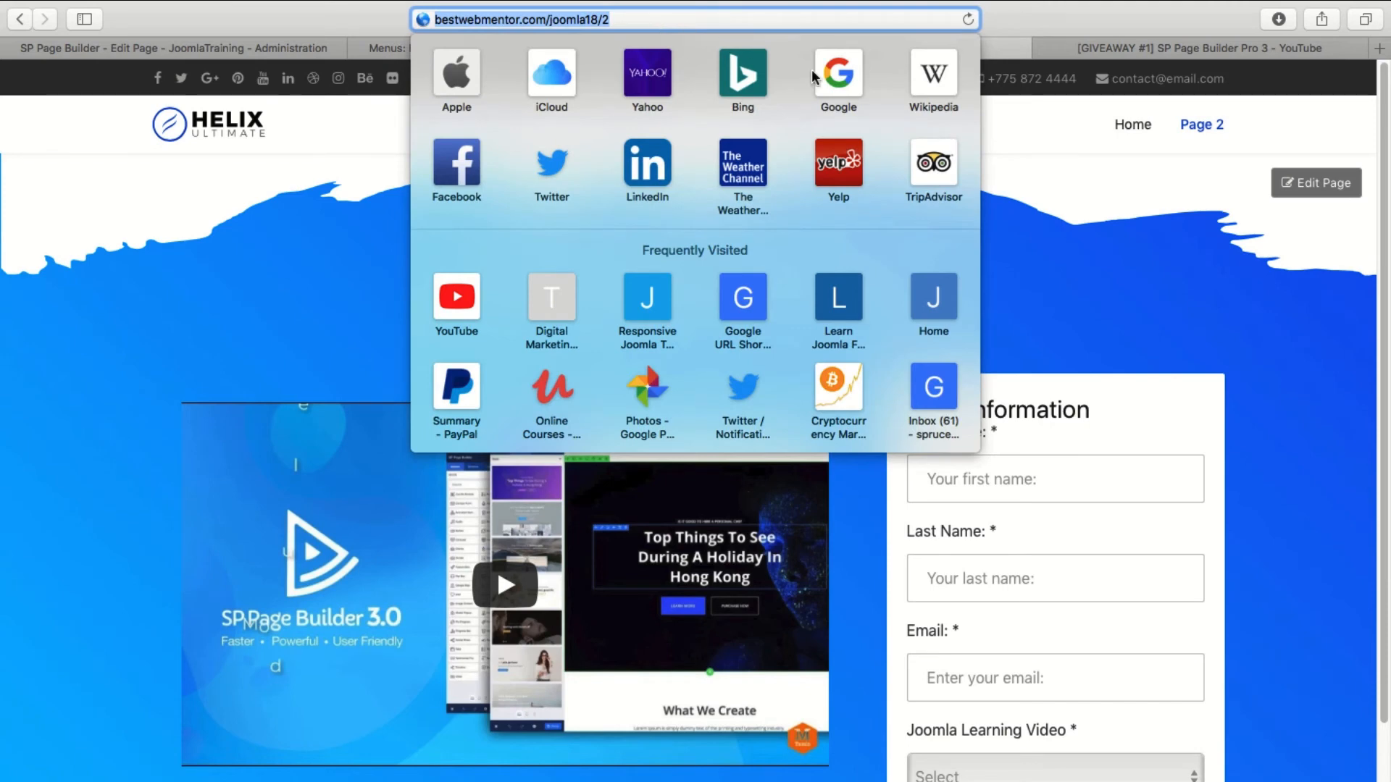
pyautogui.click(1116, 174)
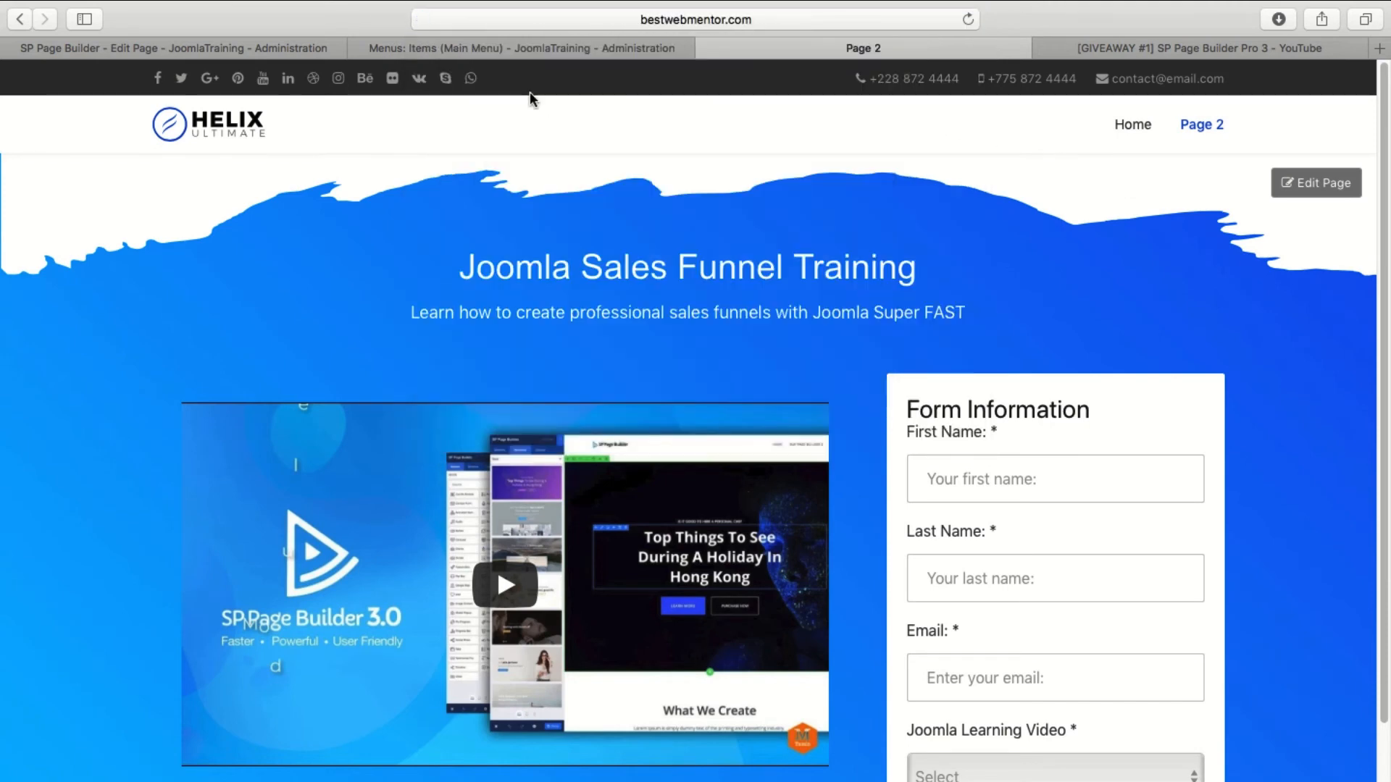
pyautogui.click(654, 20)
pyautogui.click(1059, 138)
pyautogui.click(590, 51)
pyautogui.click(894, 51)
pyautogui.click(263, 49)
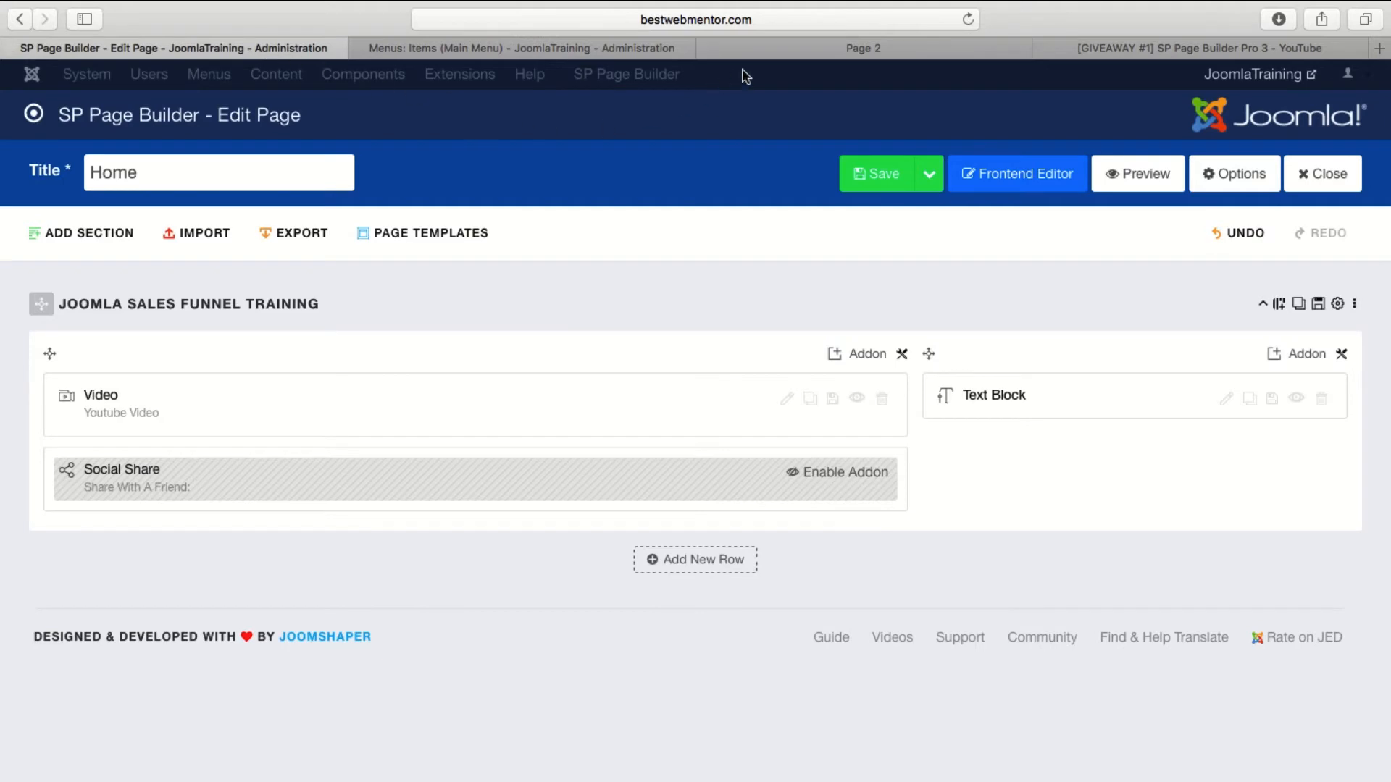
pyautogui.click(768, 51)
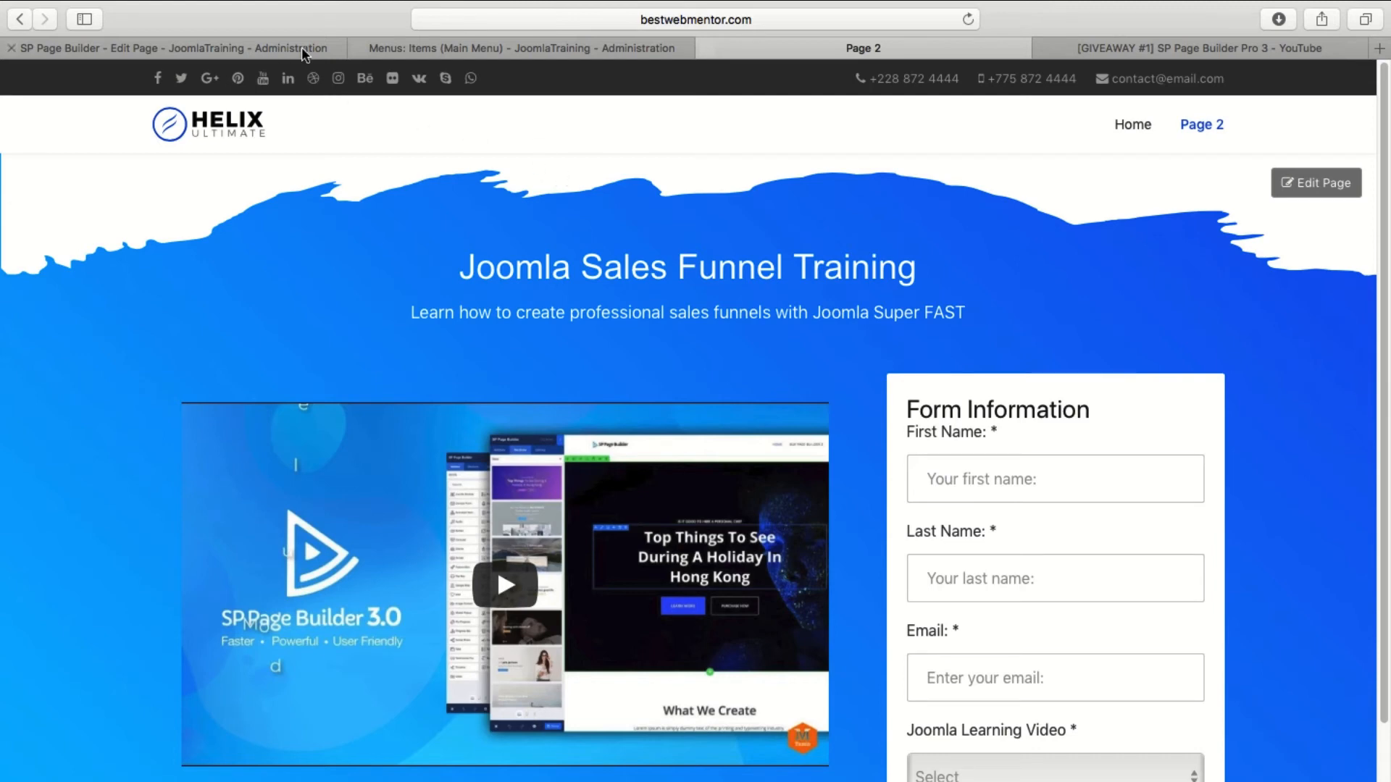
# Start adding a new menu in the administration area and title it Blank.
pyautogui.click(389, 48)
pyautogui.click(243, 74)
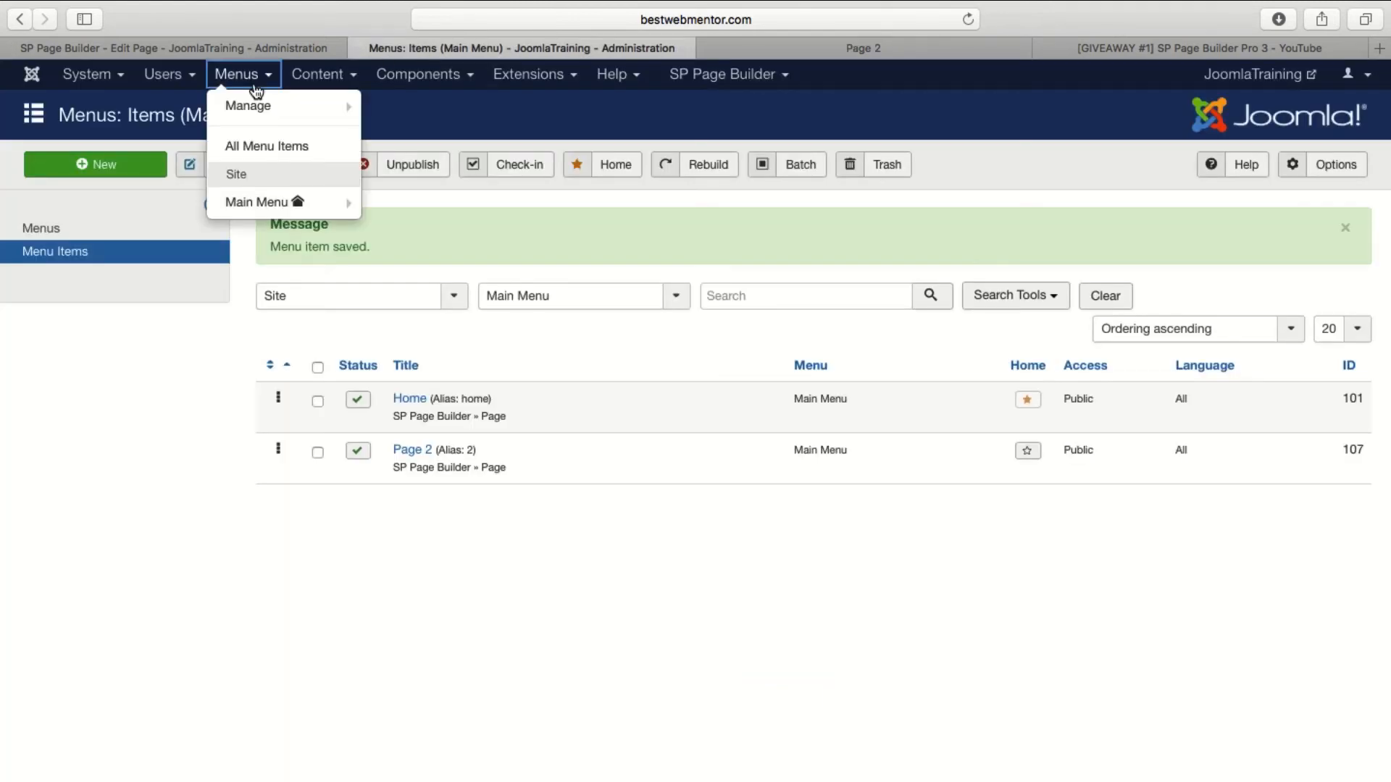
pyautogui.moveTo(269, 106)
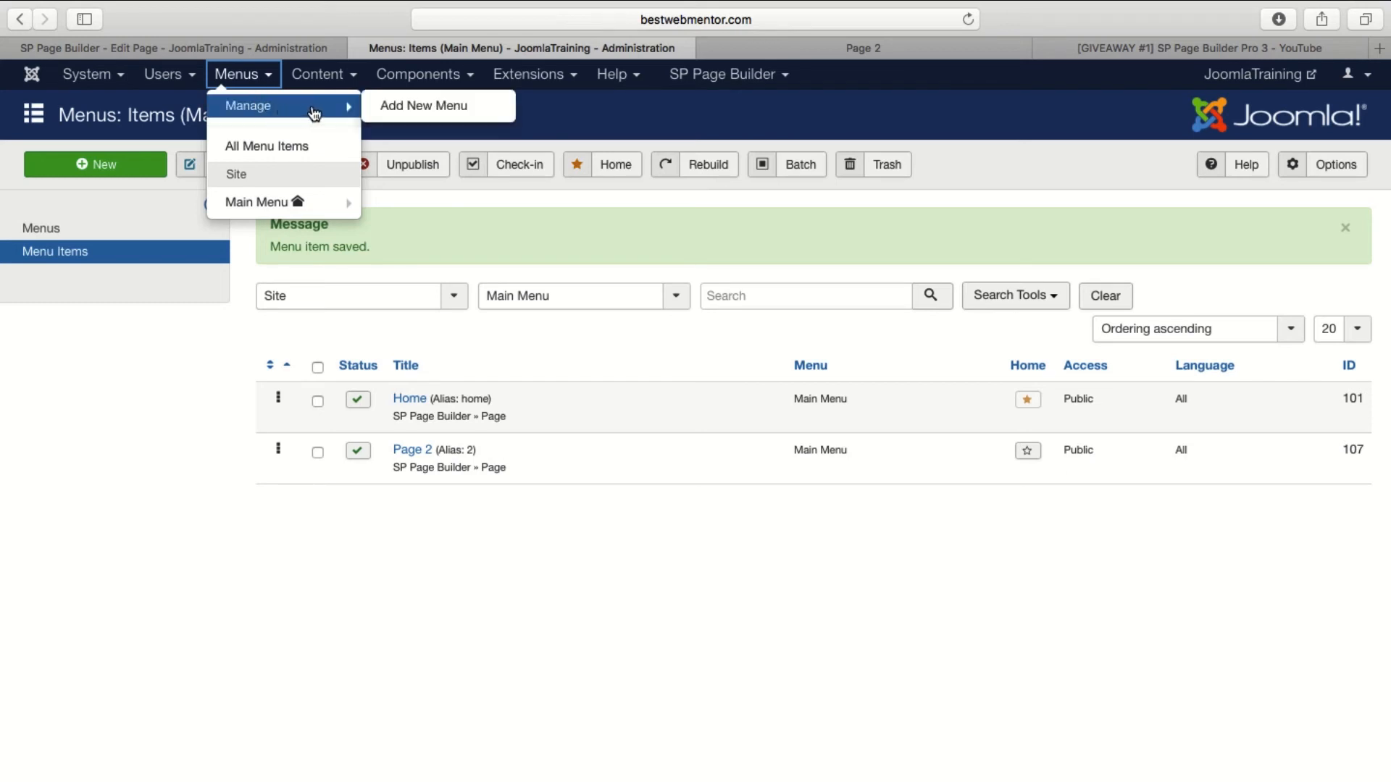
pyautogui.click(417, 106)
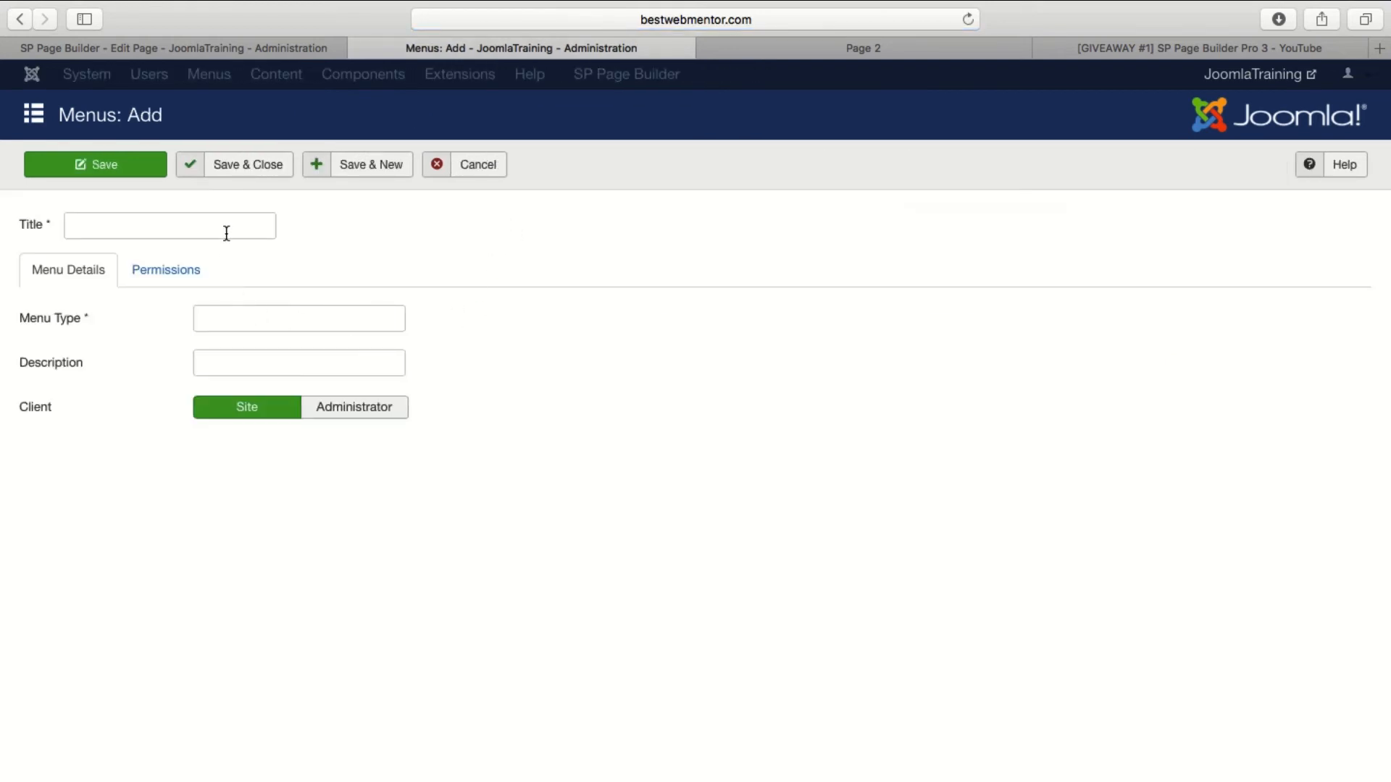
pyautogui.click(227, 227)
pyautogui.write('Blank')
pyautogui.press('Tab')
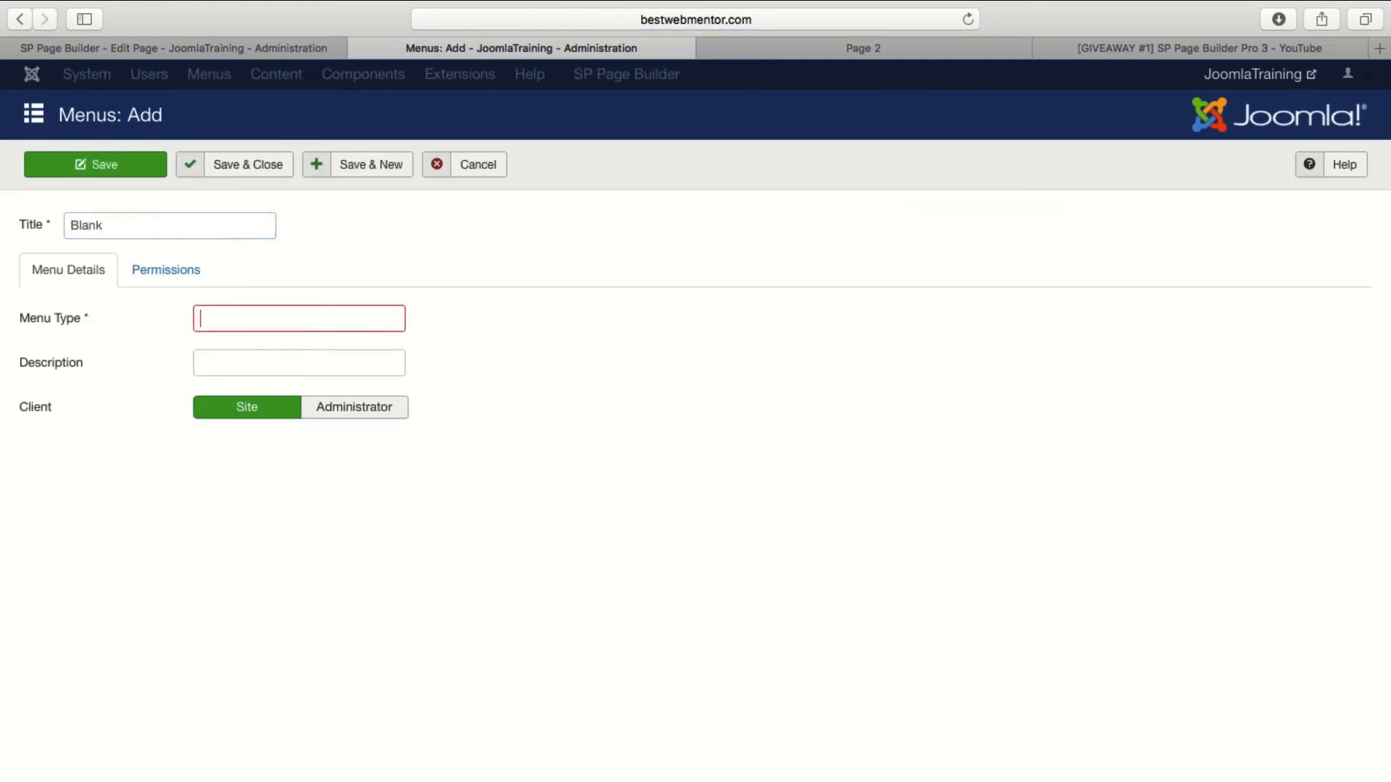
# Set the new menu's type and description to blank, glance at the live page, and save and close the menu.
pyautogui.write('blank')
pyautogui.press('Tab')
pyautogui.write('b')
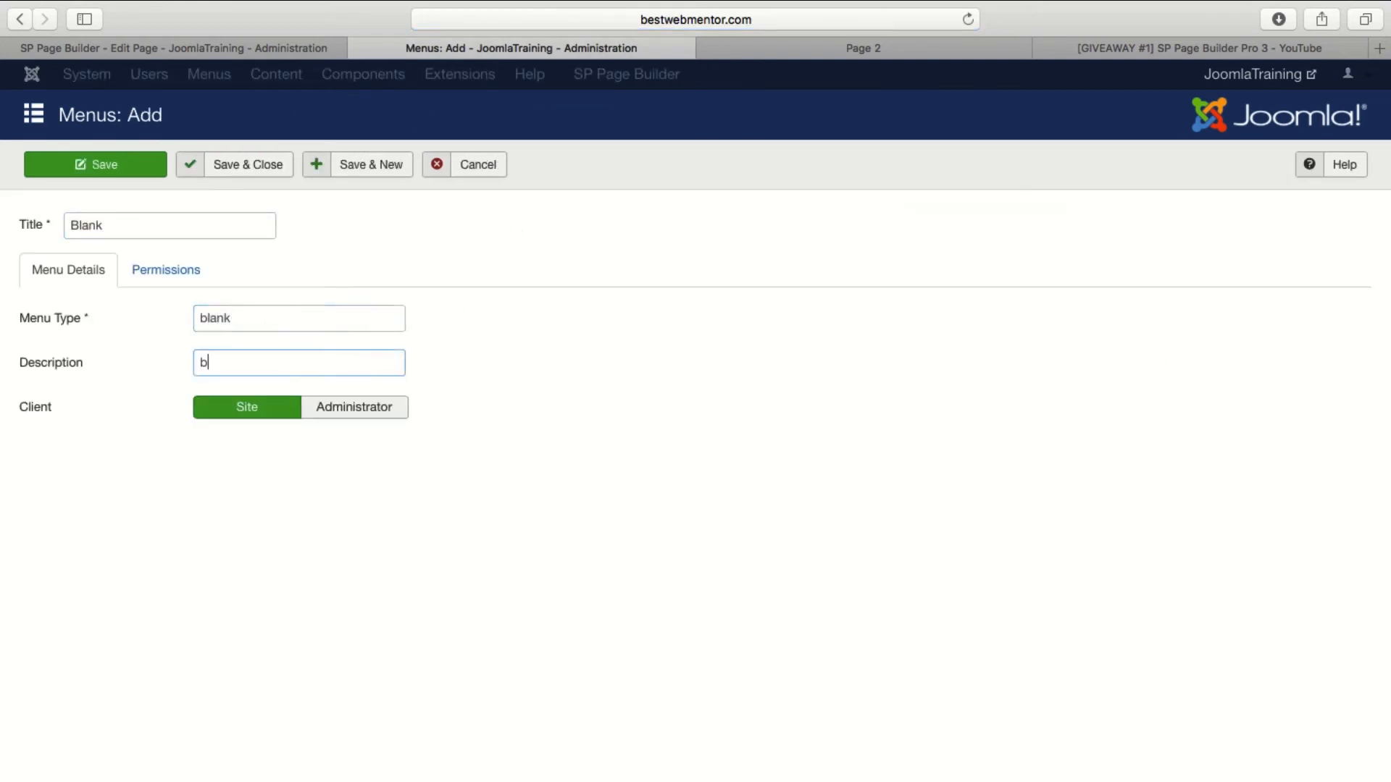
pyautogui.press('BackSpace')
pyautogui.write('blank')
pyautogui.click(820, 50)
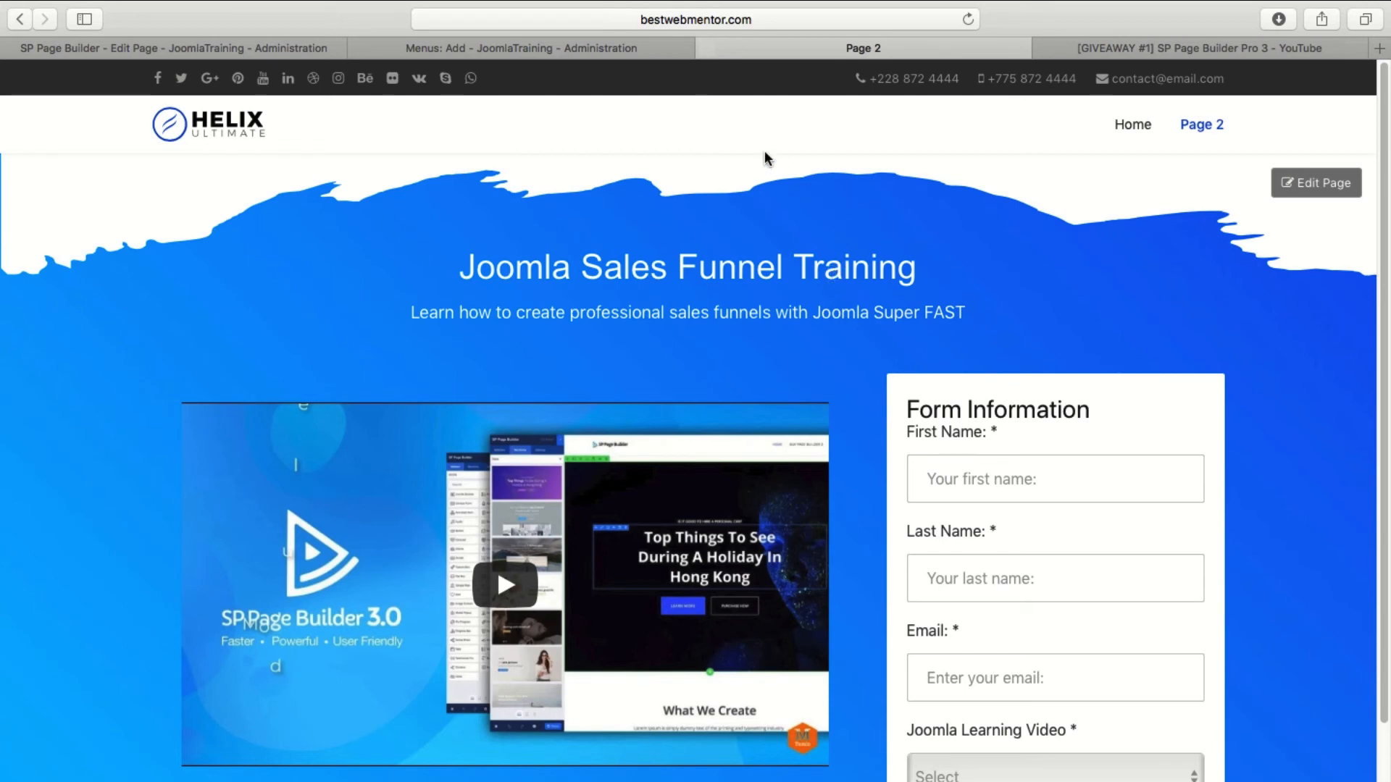
pyautogui.click(586, 52)
pyautogui.click(227, 166)
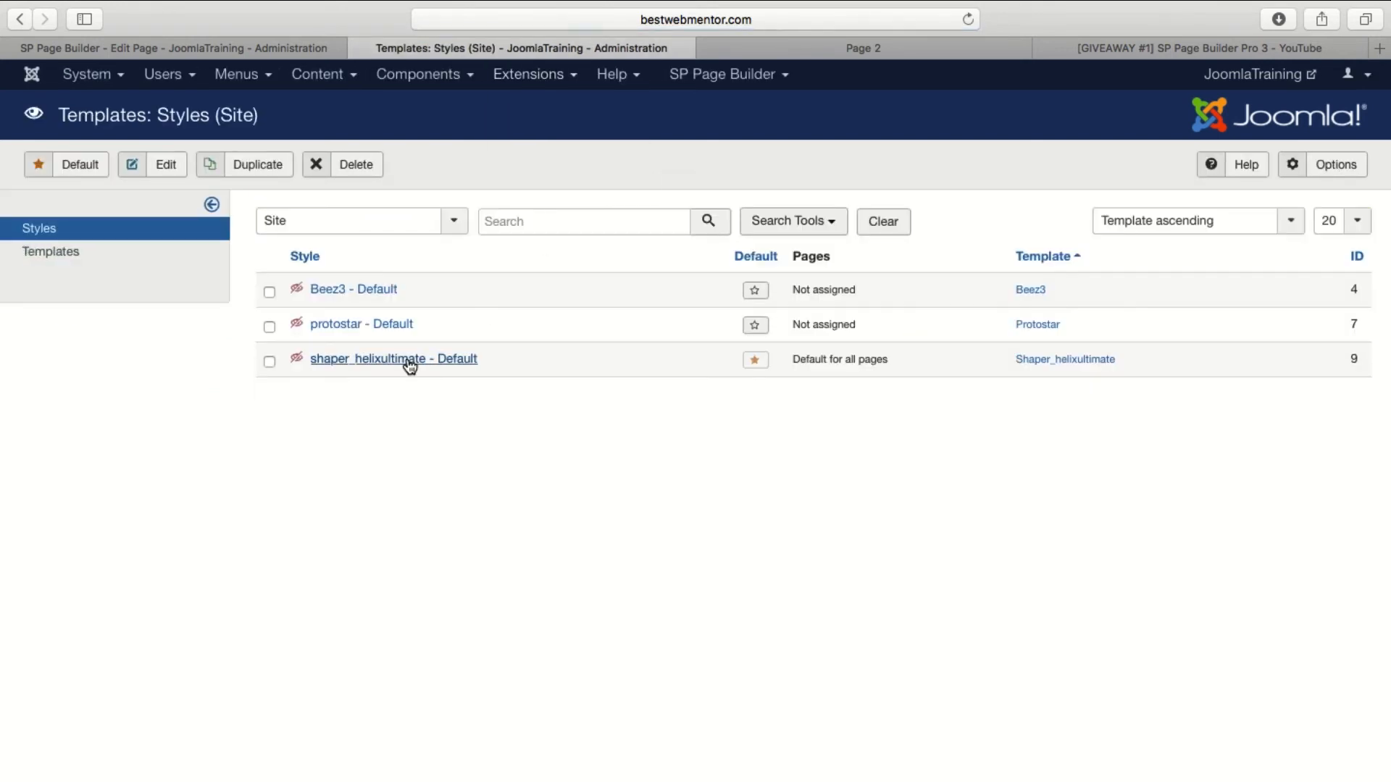
# Open the shaper_helixultimate - Default template style and compare its menu assignment with the menu on the live site.
pyautogui.click(389, 360)
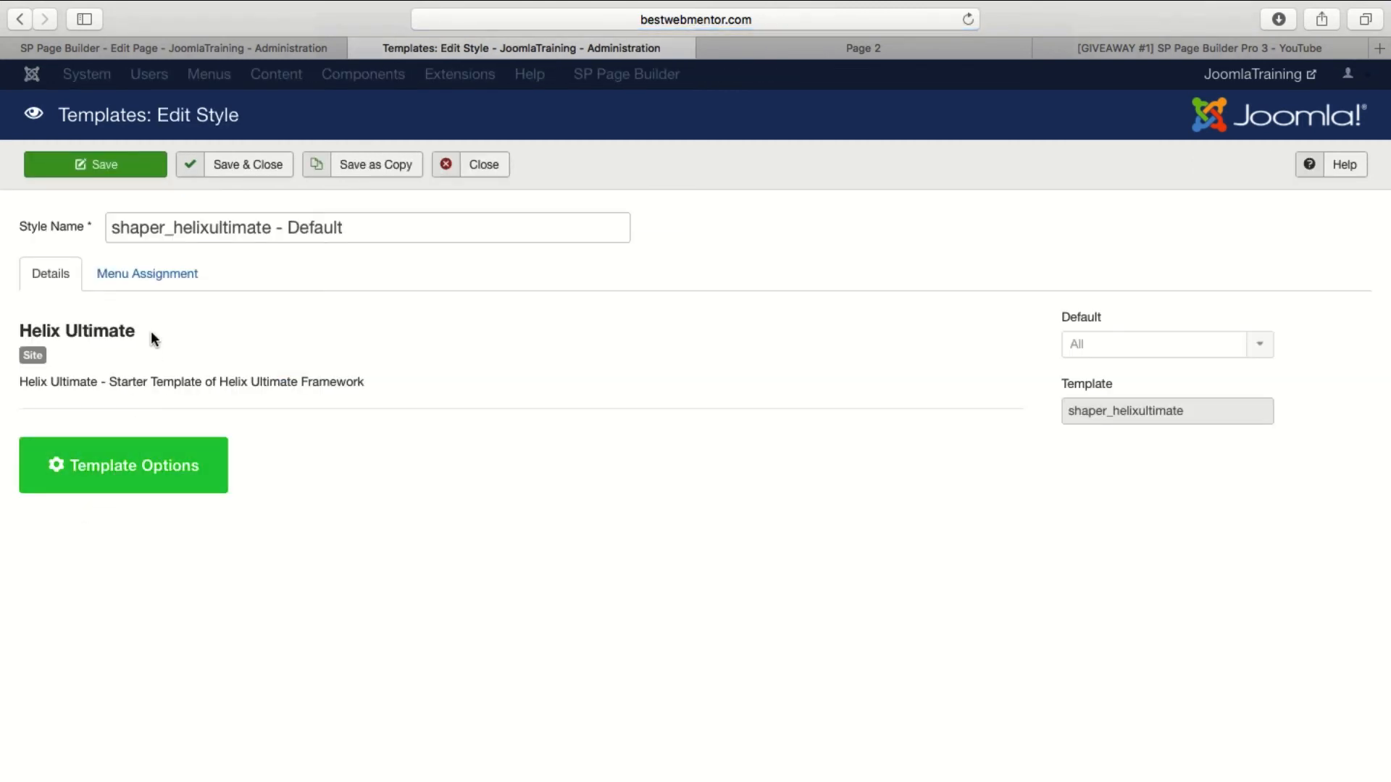
pyautogui.click(158, 284)
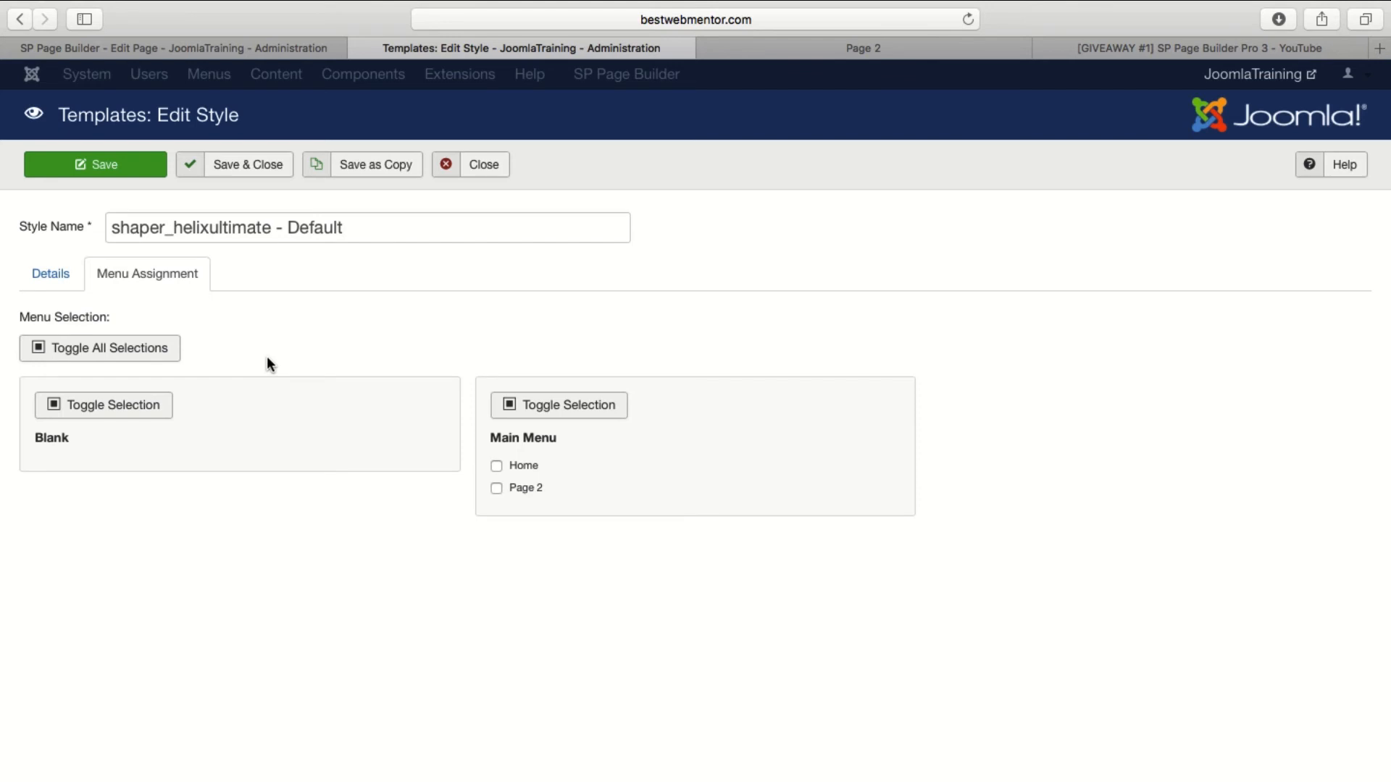
pyautogui.click(806, 42)
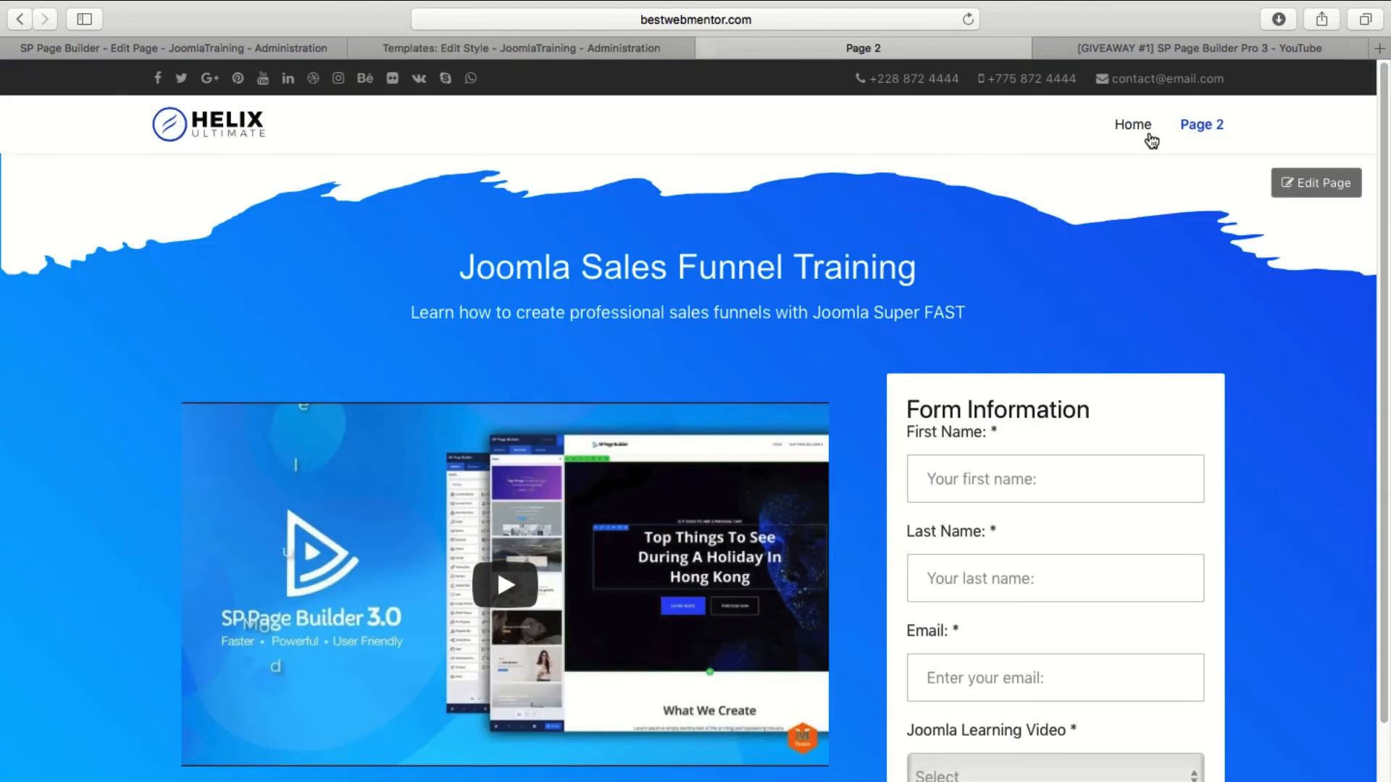
pyautogui.click(580, 48)
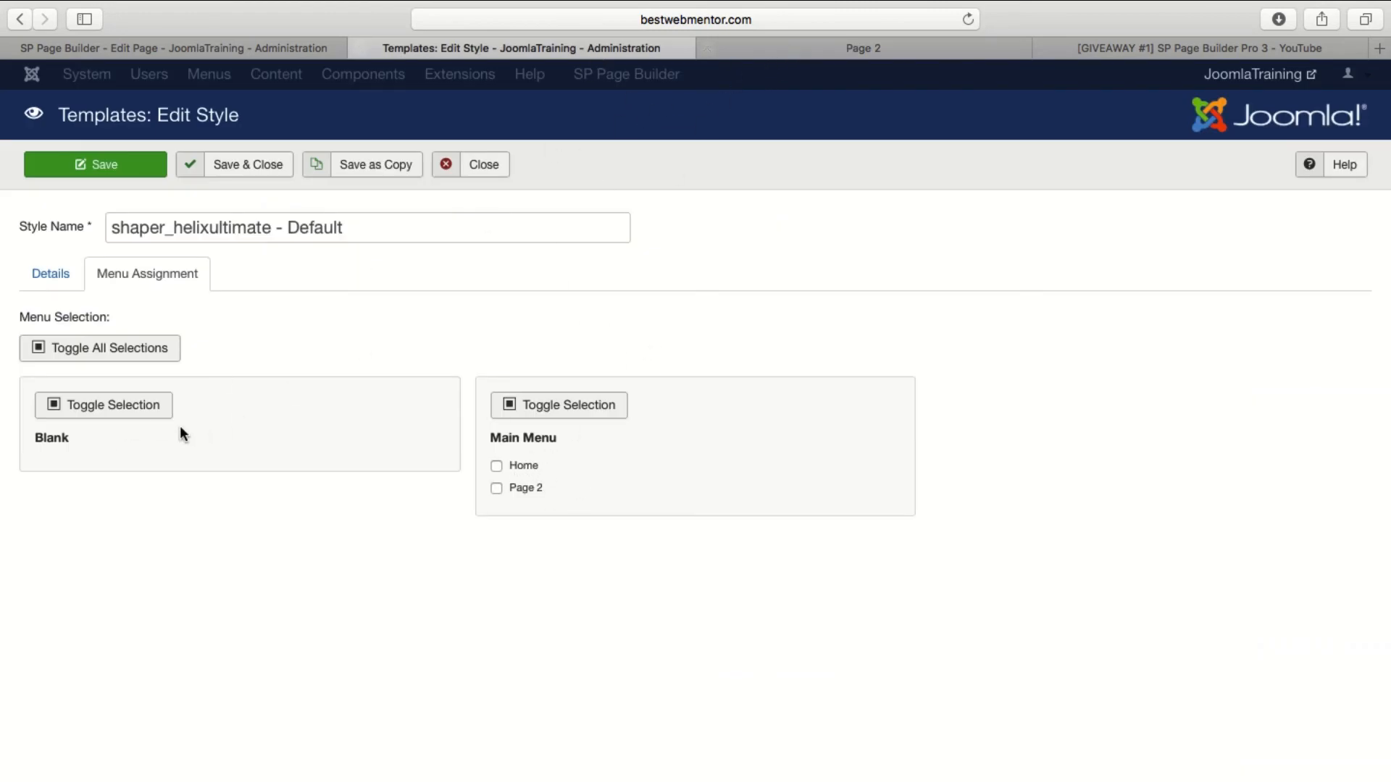
# Select Blank as the mega menu in the Helix Ultimate template's navigation options and review the available menu types.
pyautogui.click(41, 283)
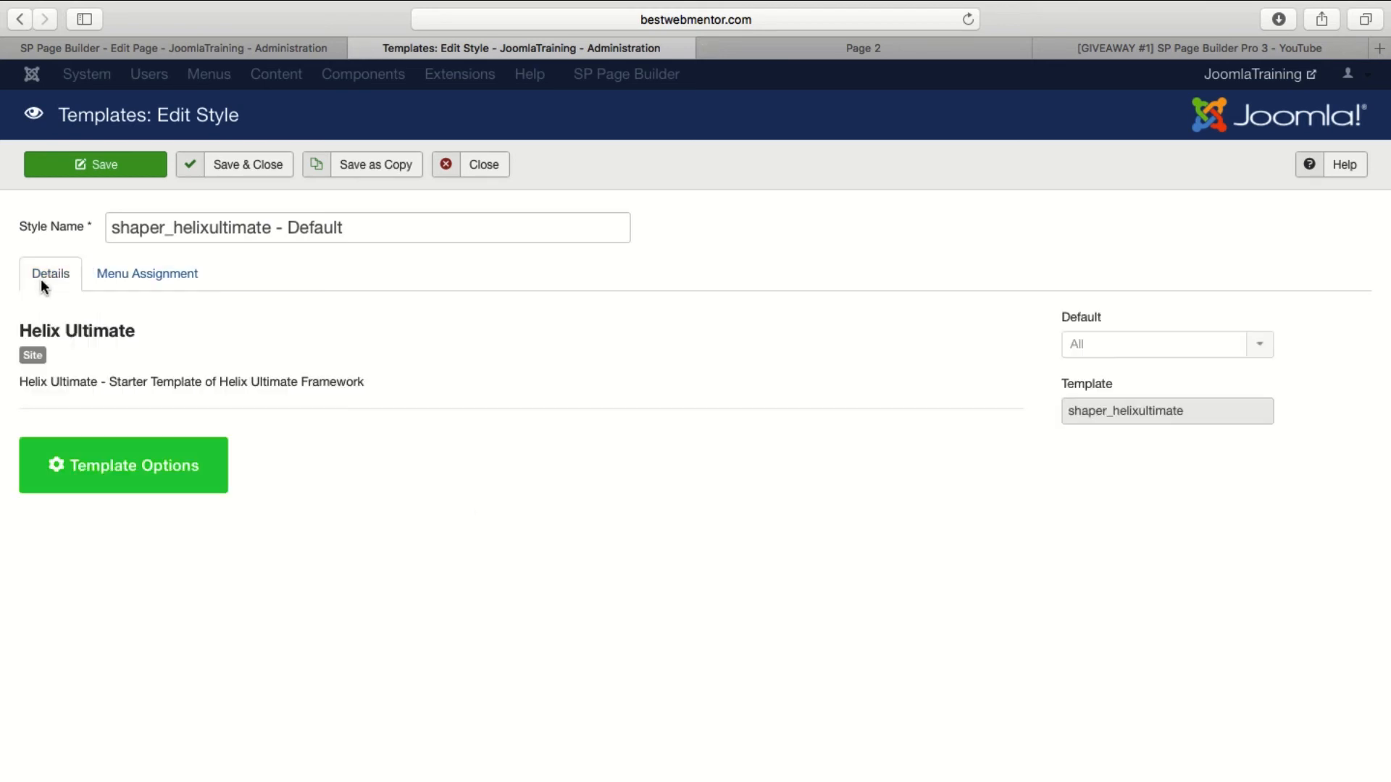
pyautogui.click(156, 478)
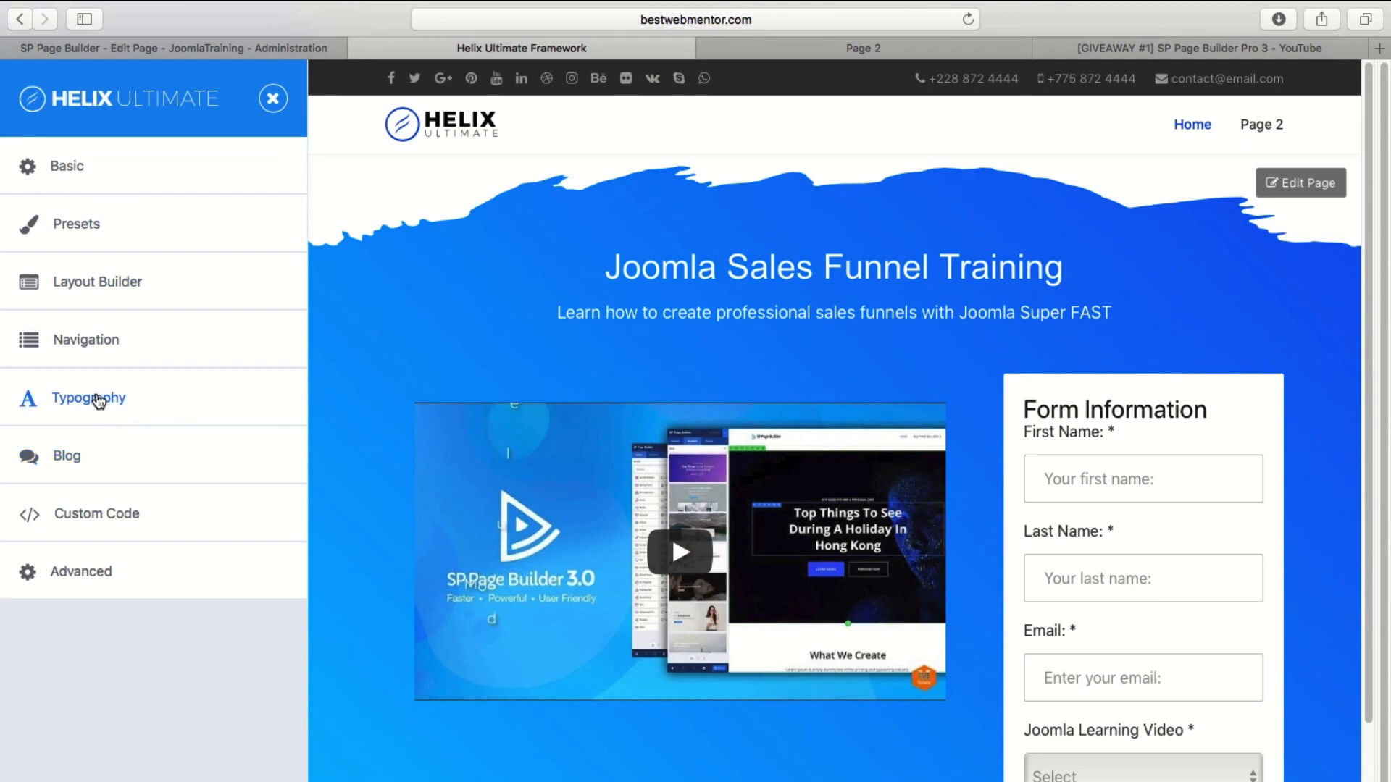
pyautogui.click(85, 339)
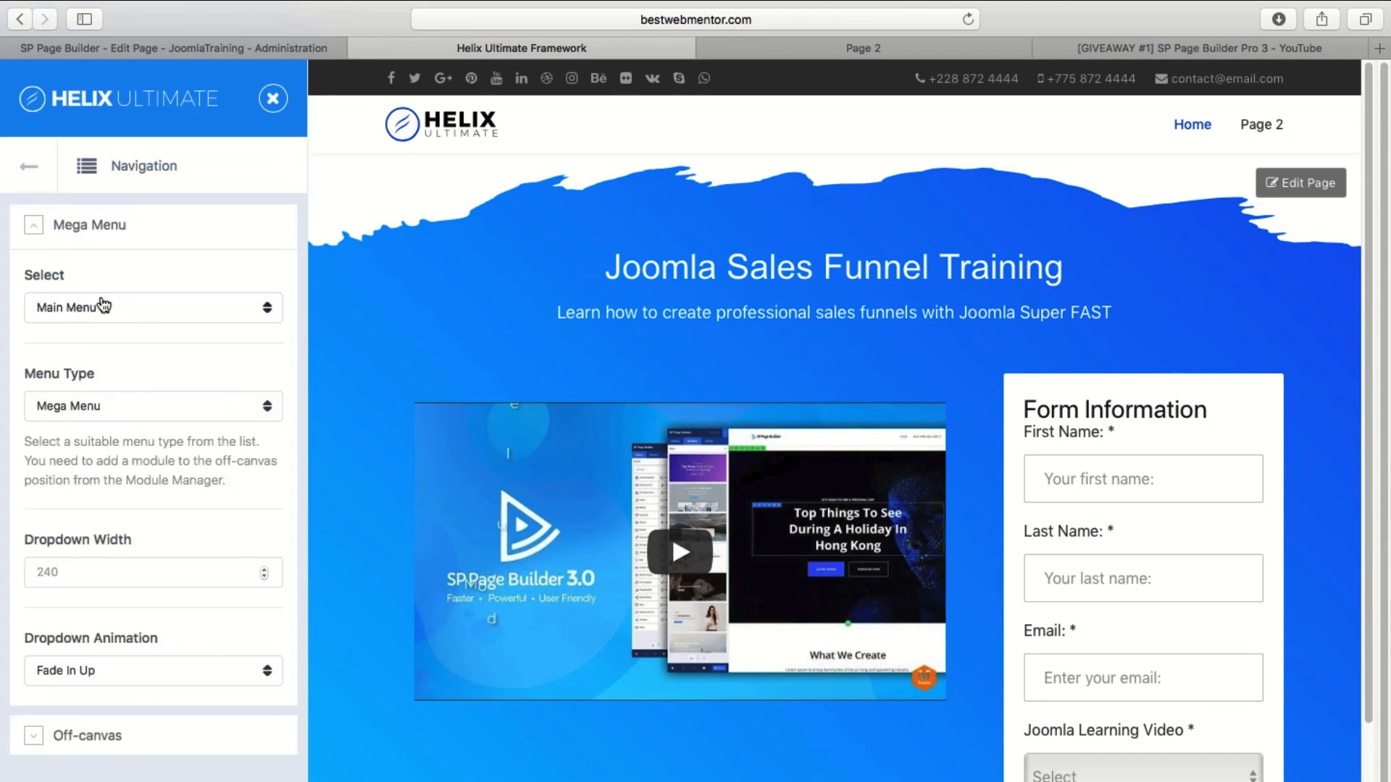
pyautogui.click(104, 309)
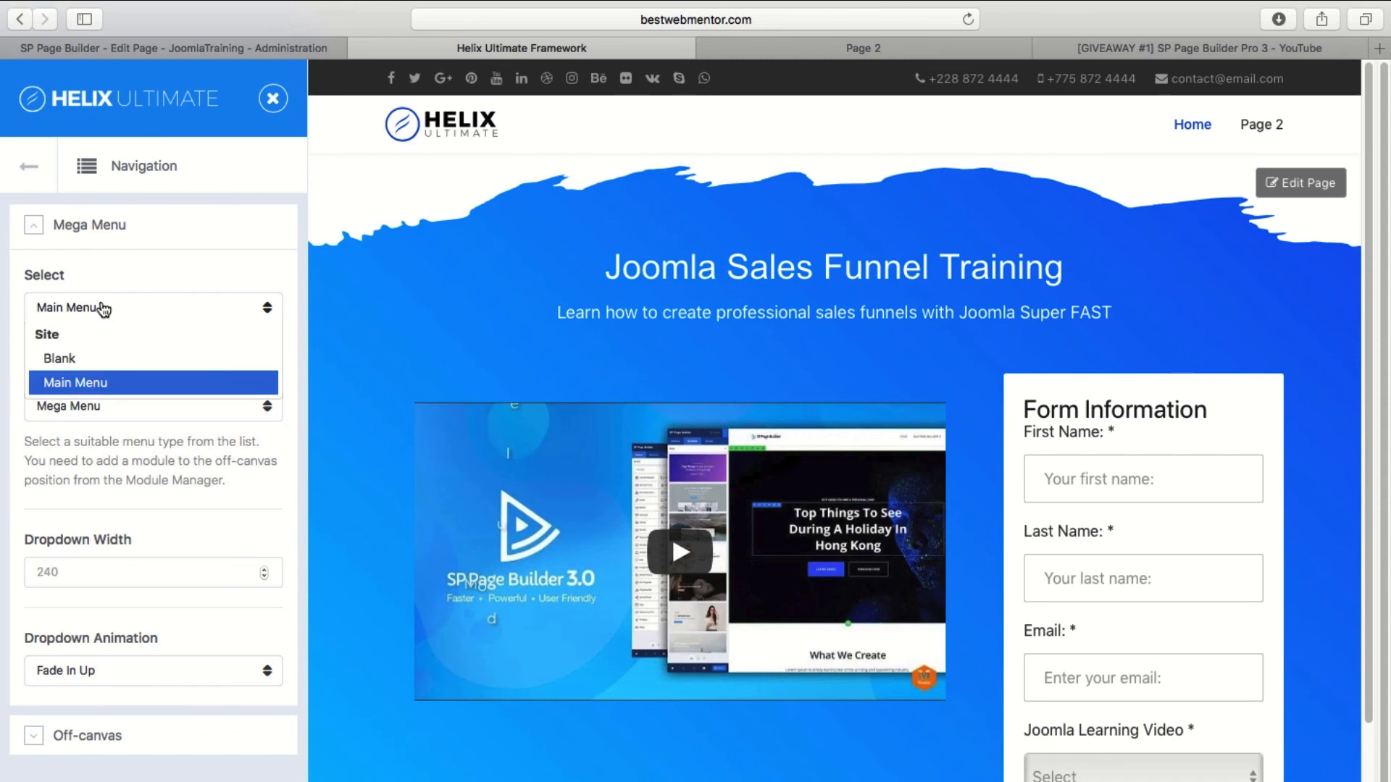
pyautogui.click(90, 360)
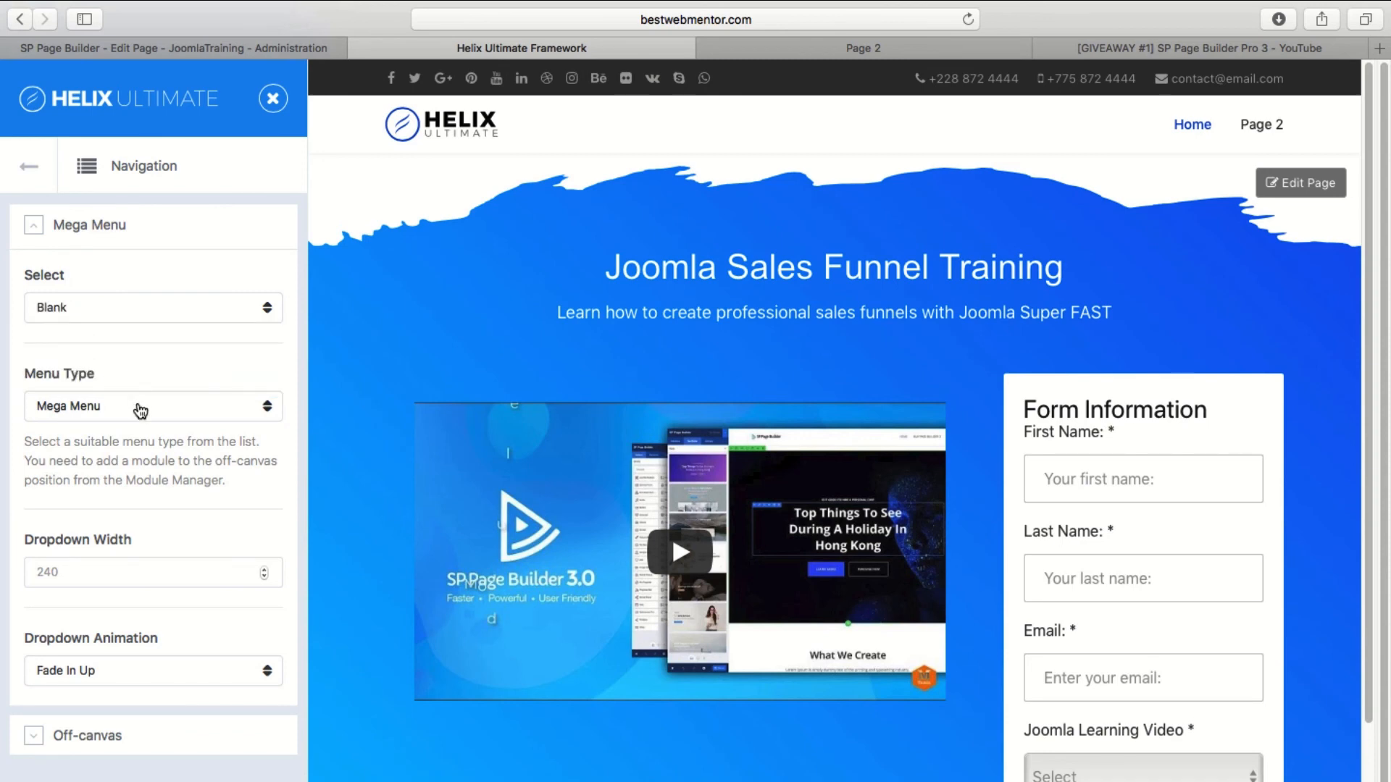
pyautogui.click(141, 410)
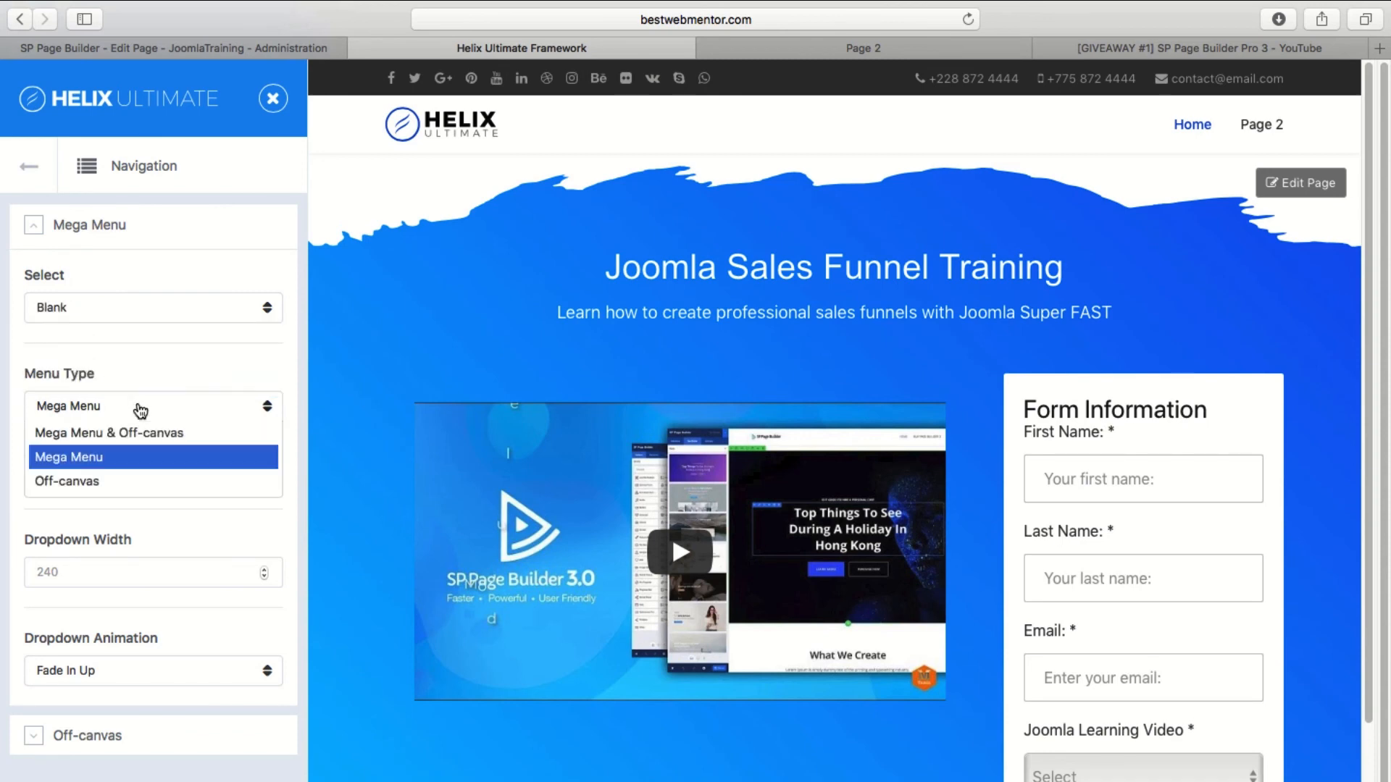
pyautogui.click(193, 364)
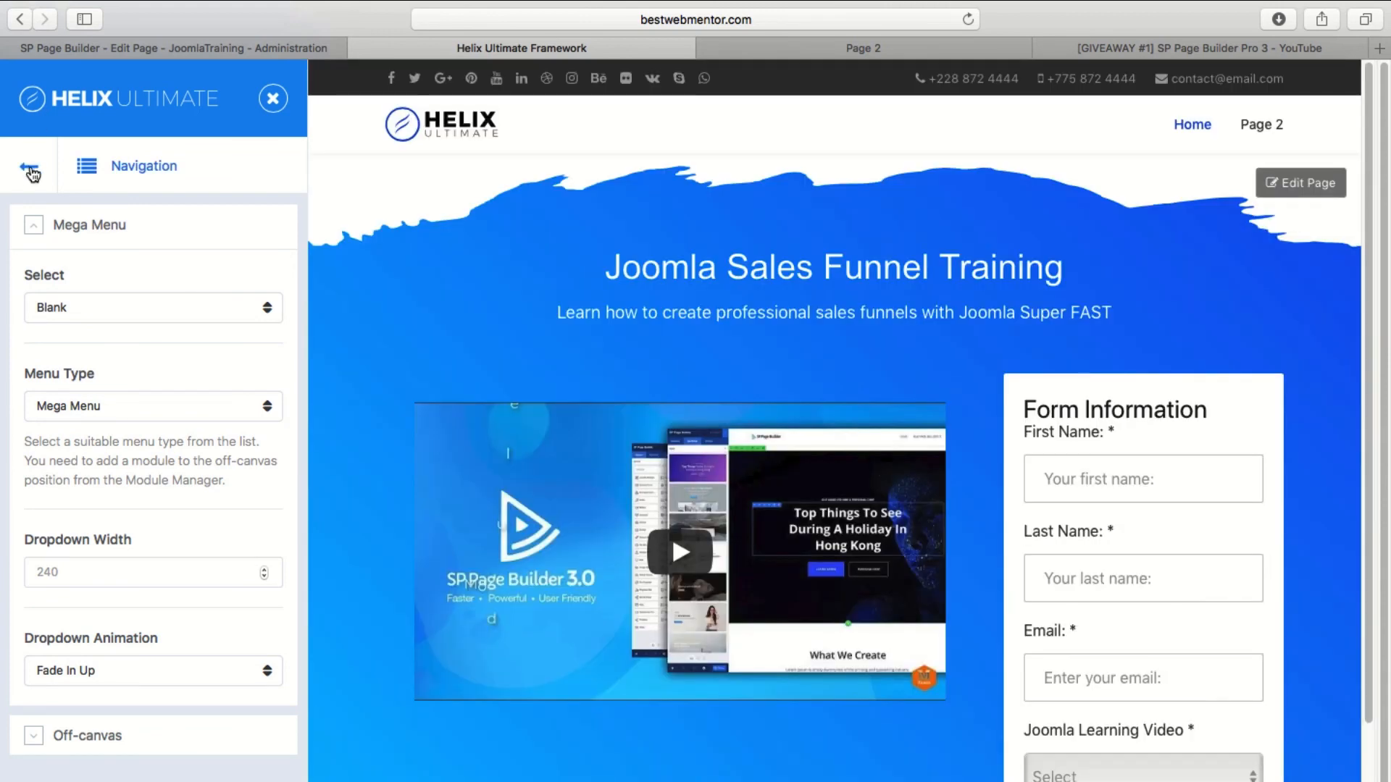
# Leave the template options and check the header menu on the live home page.
pyautogui.click(31, 171)
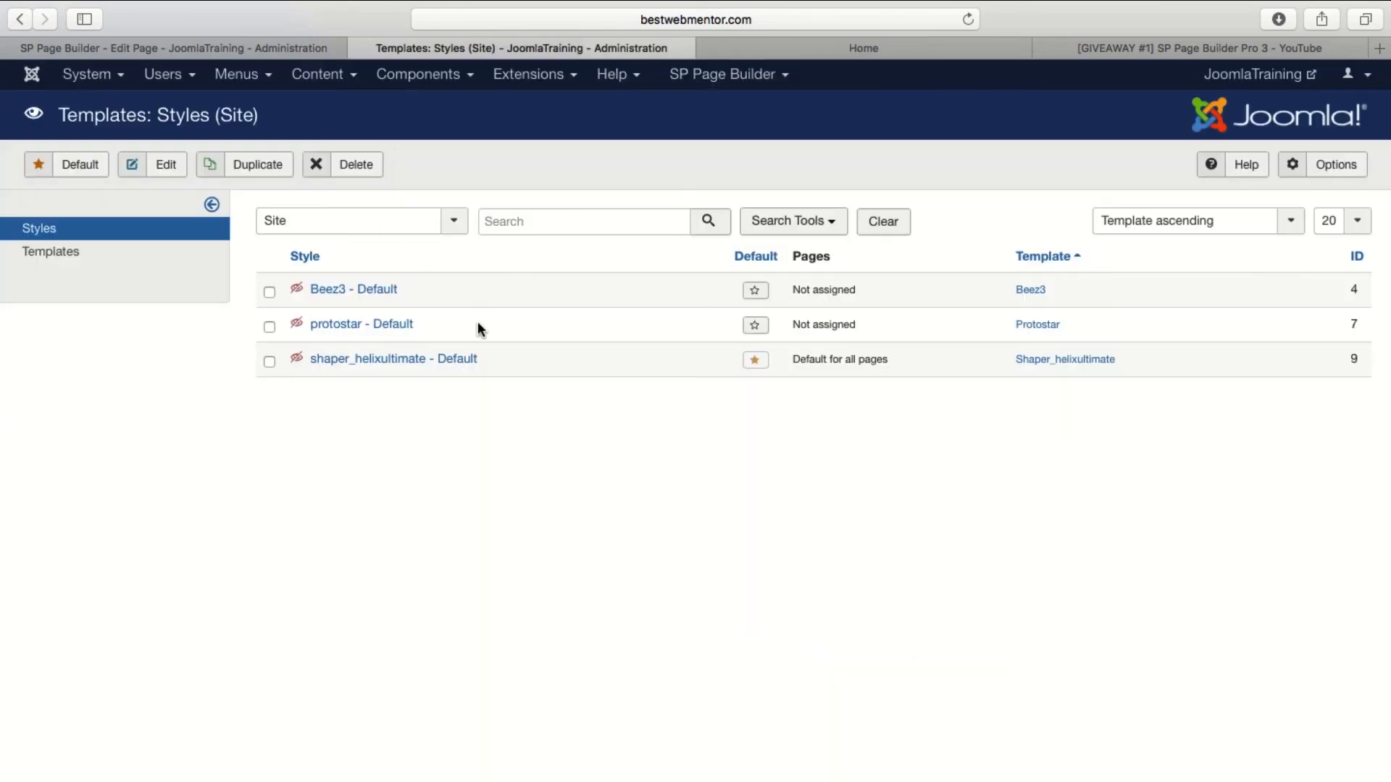
pyautogui.click(878, 48)
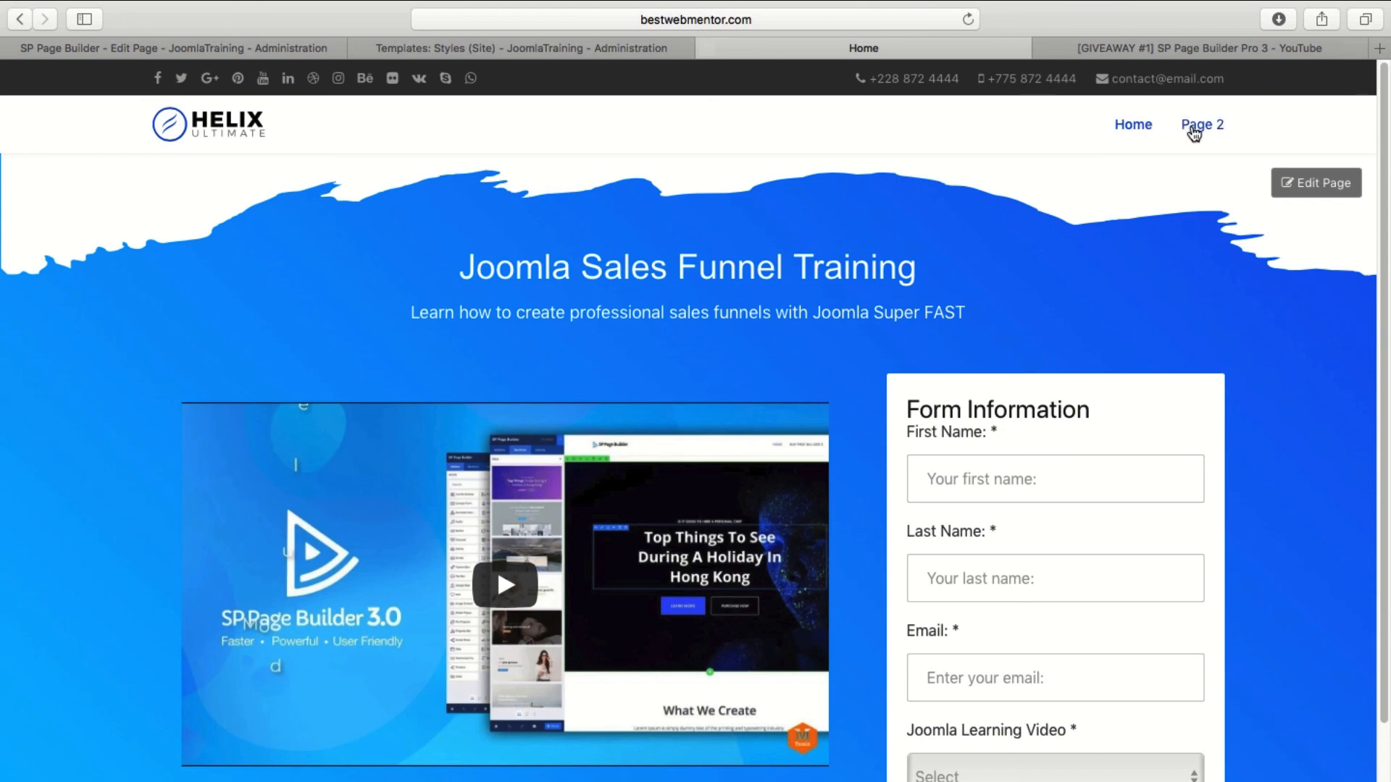
pyautogui.click(512, 51)
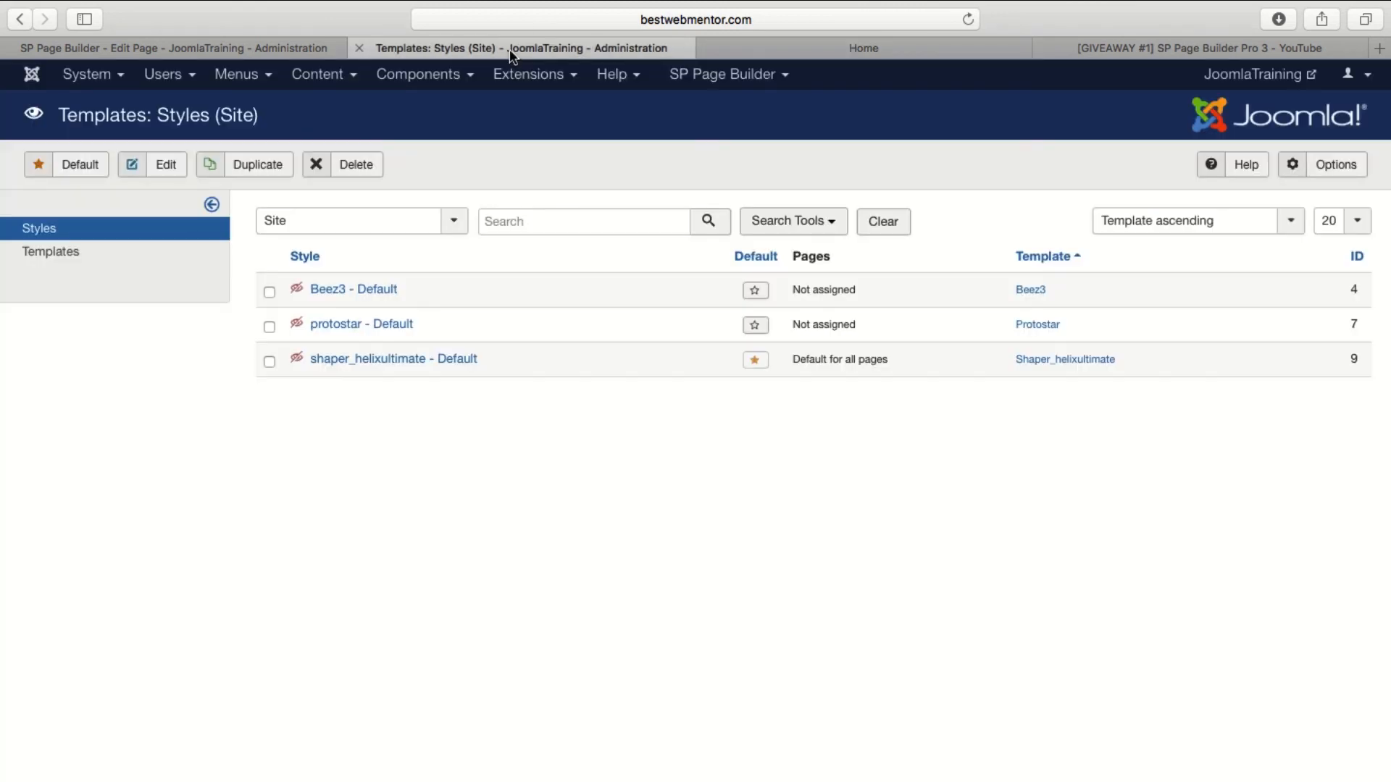
# Batch move the Home and Page 2 items from Main Menu to the Blank menu.
pyautogui.click(252, 85)
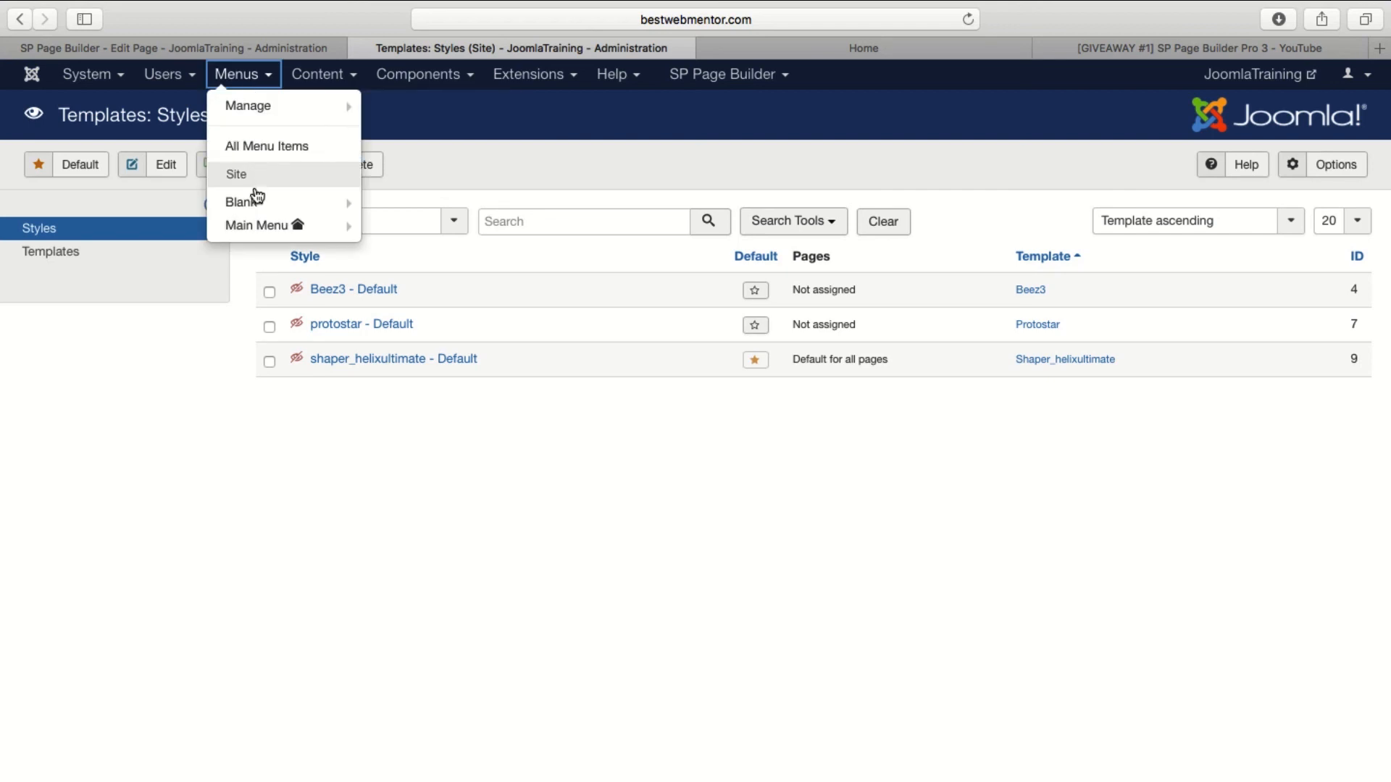
pyautogui.click(259, 224)
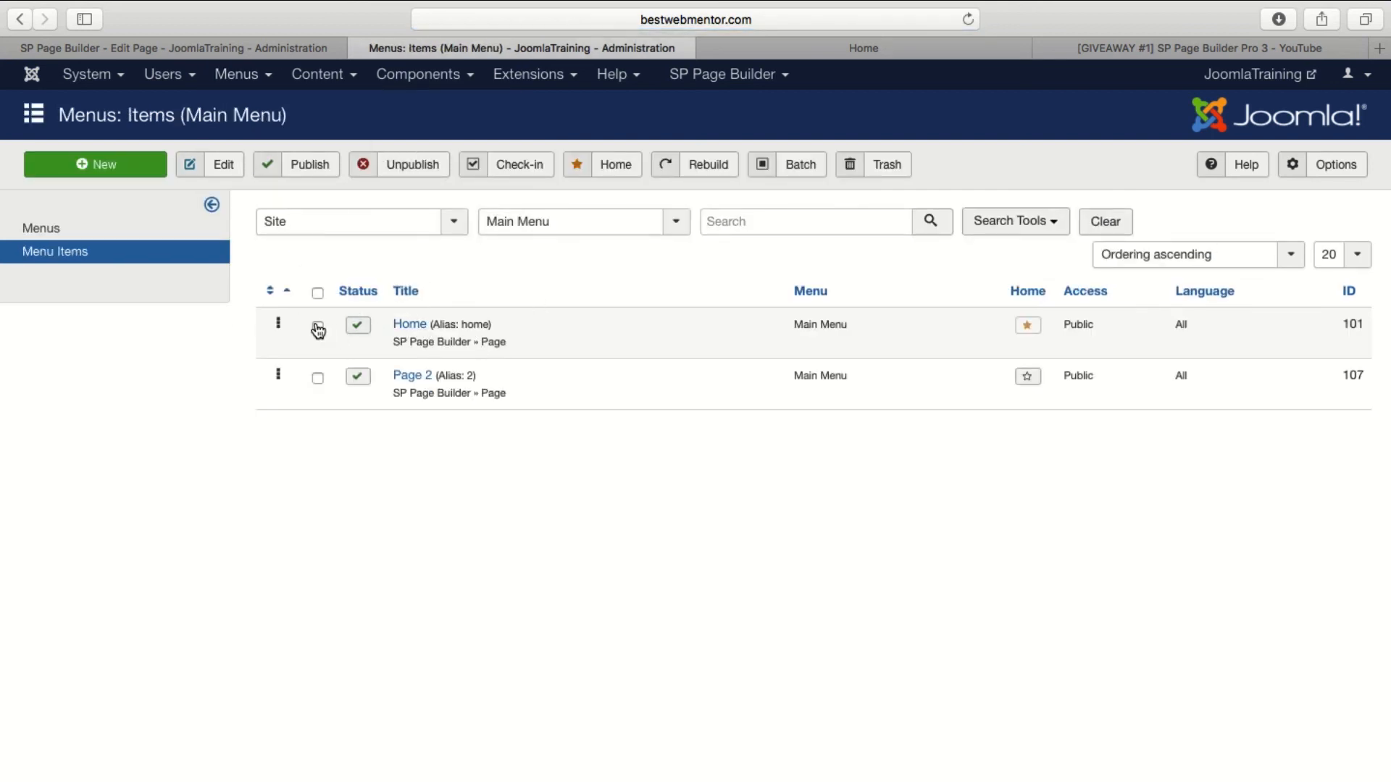
pyautogui.click(318, 379)
pyautogui.click(800, 172)
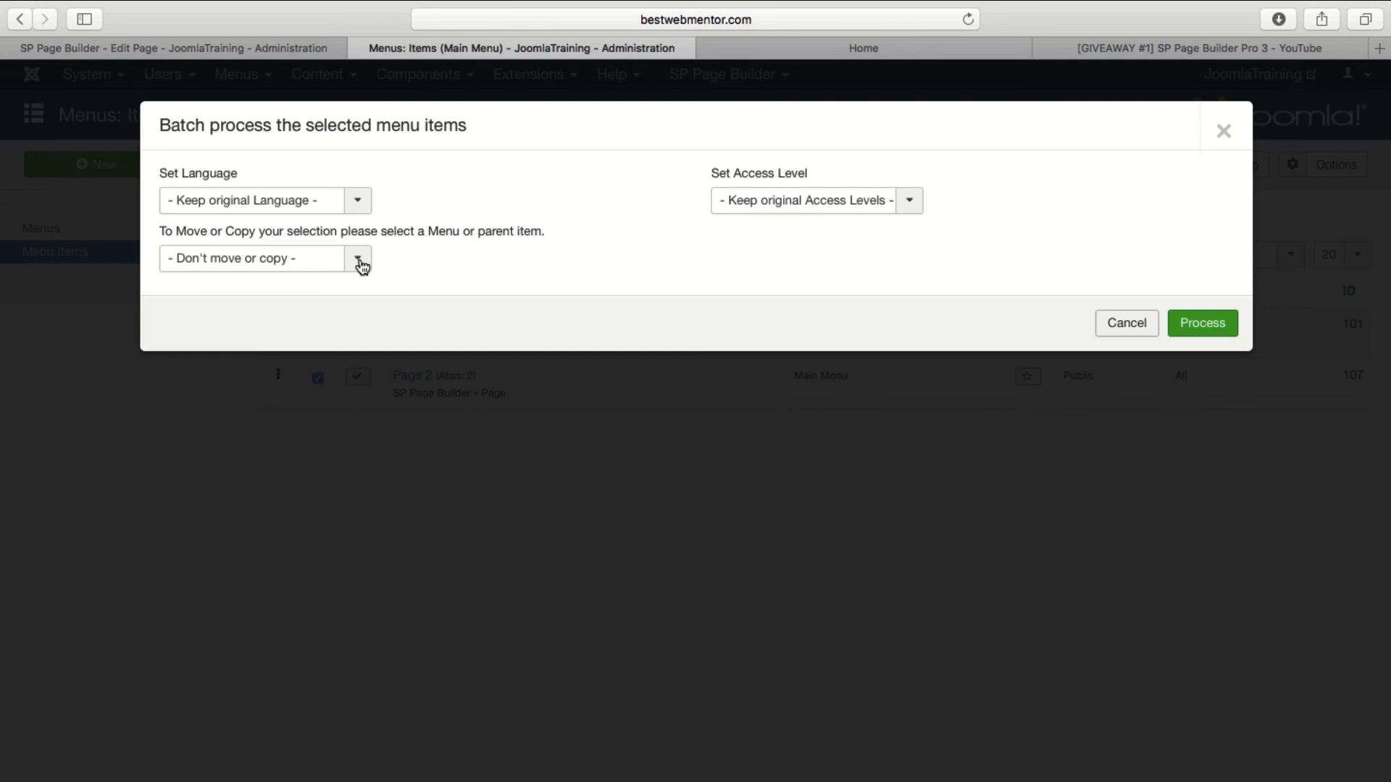
pyautogui.click(358, 263)
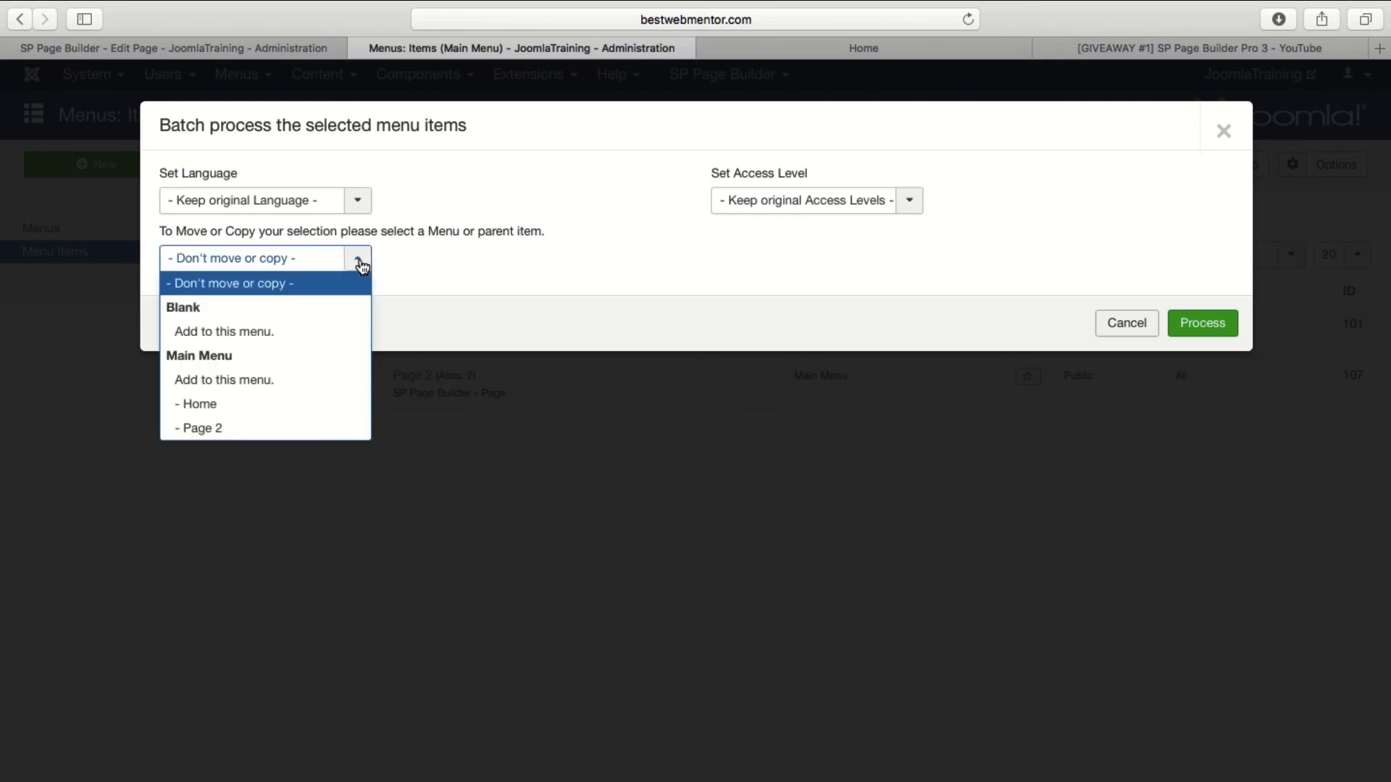
pyautogui.click(285, 331)
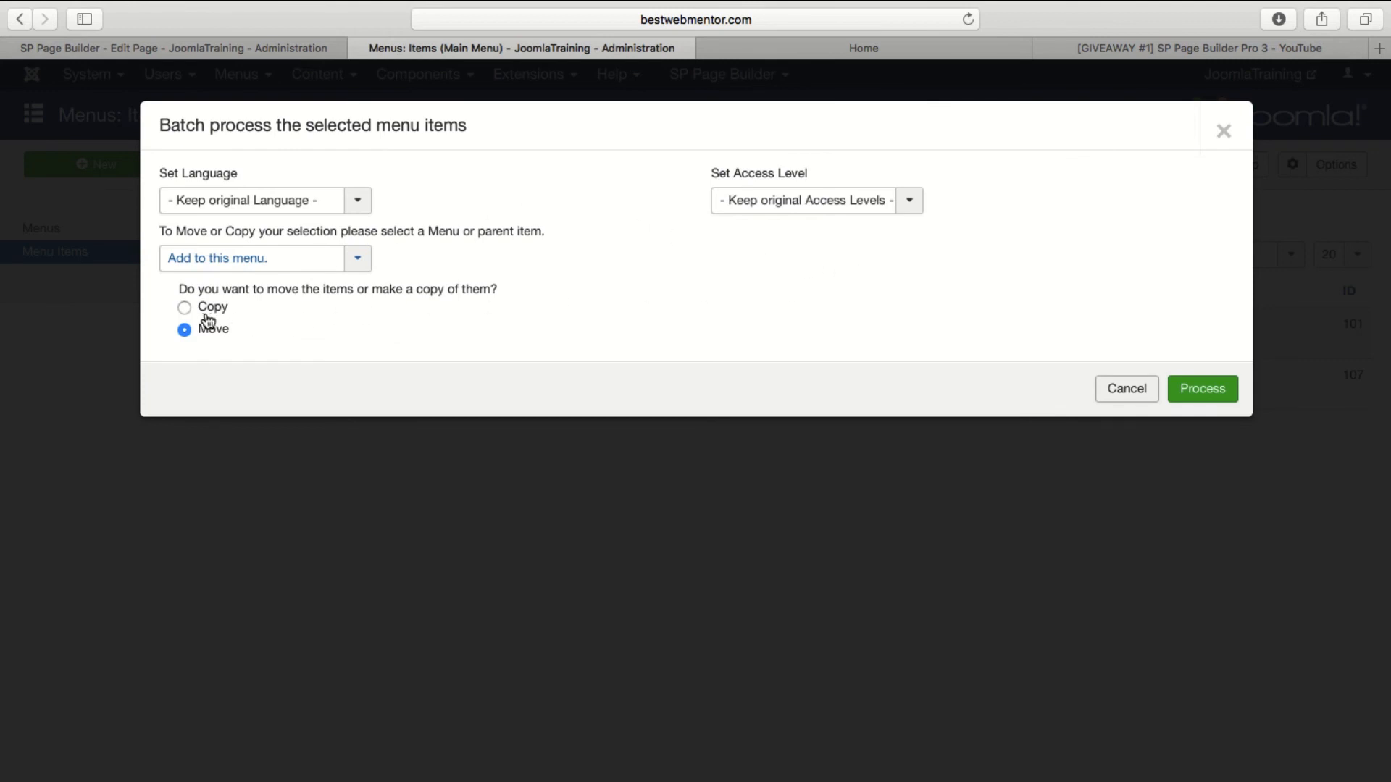
pyautogui.click(1202, 392)
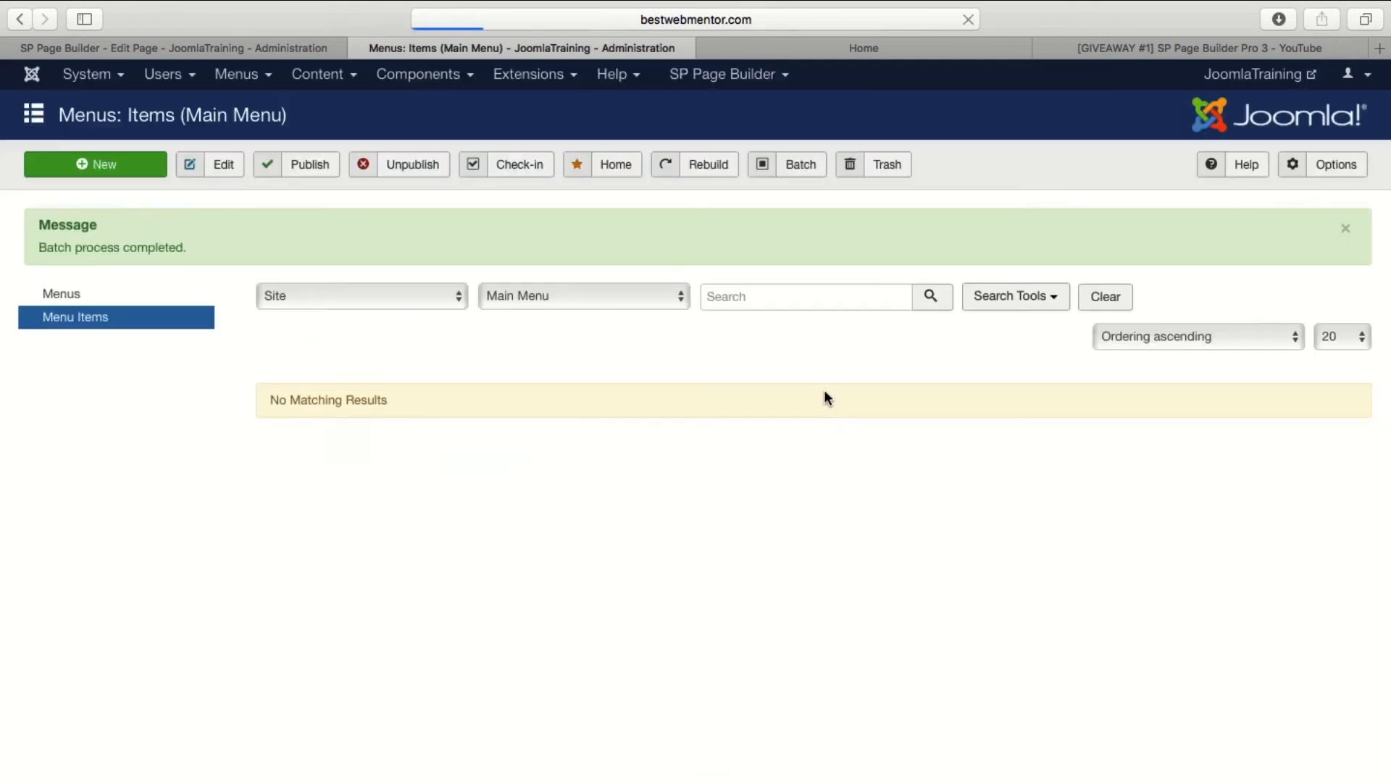
# Reload the live home page and examine its header and form as far as the submit button.
pyautogui.click(864, 47)
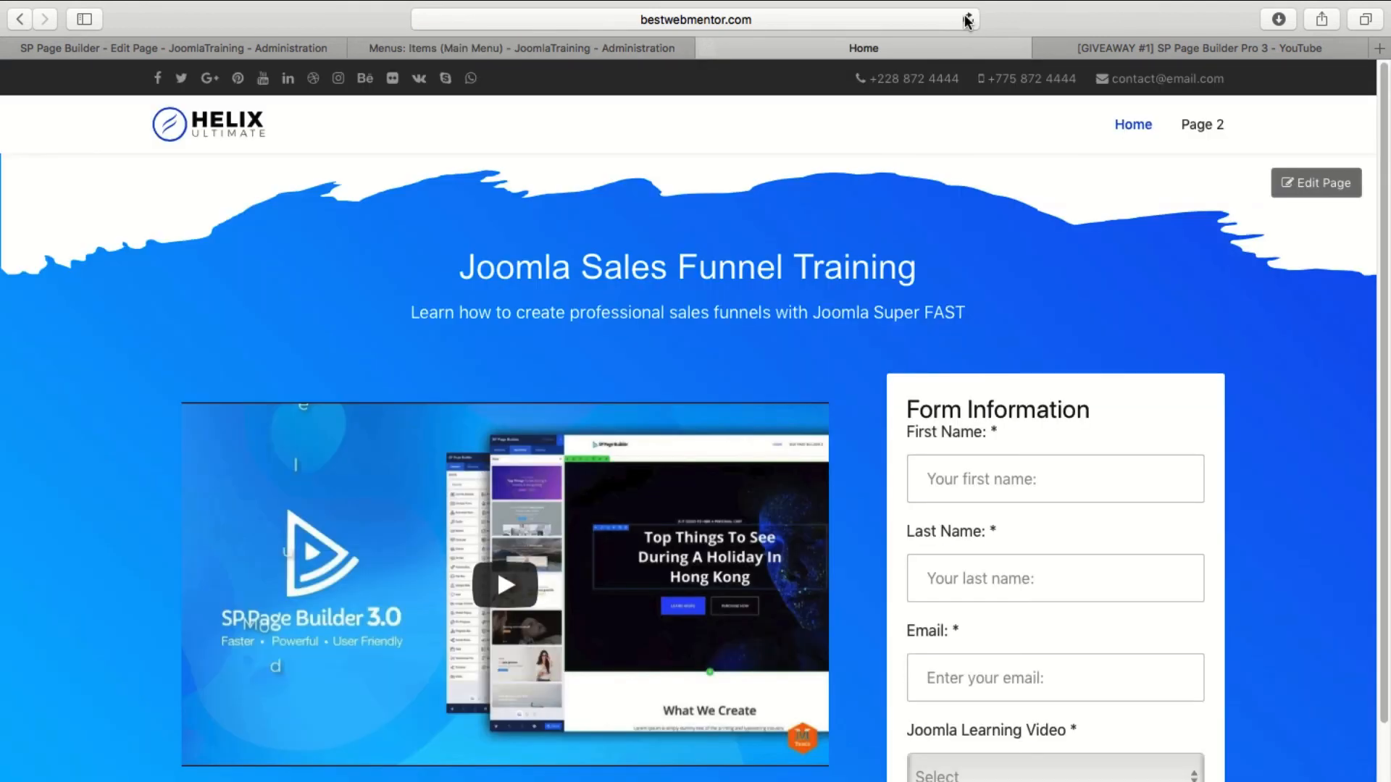
pyautogui.click(968, 20)
pyautogui.click(576, 44)
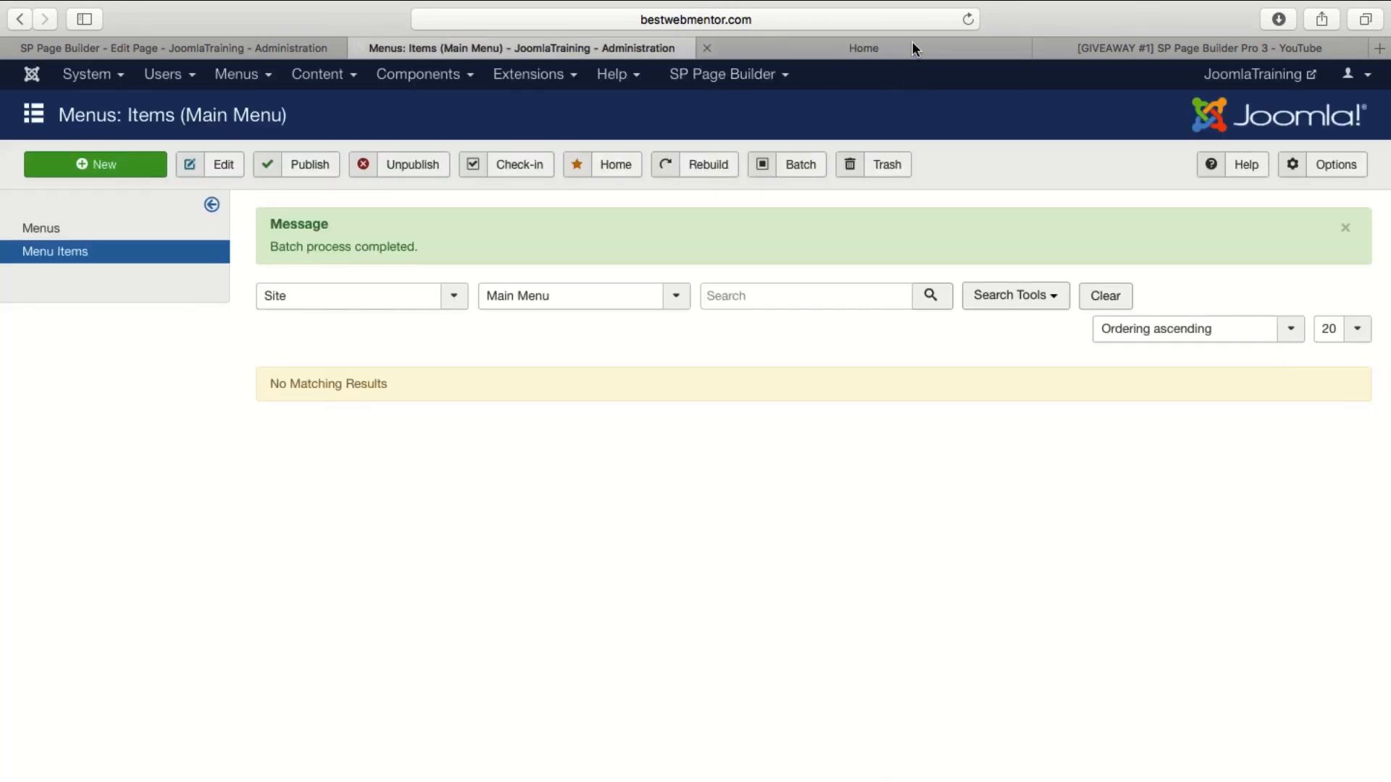
pyautogui.click(732, 81)
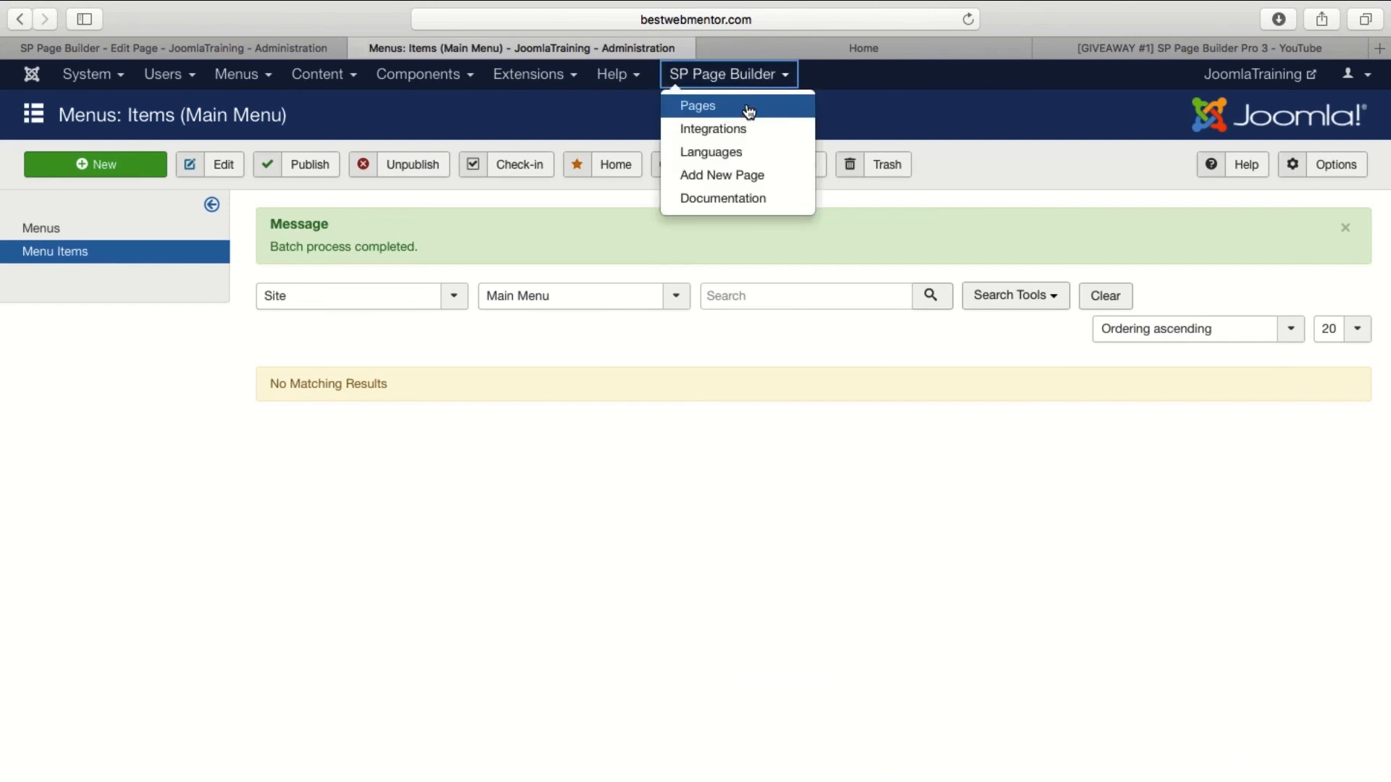
pyautogui.click(898, 45)
pyautogui.scroll(-3, 1036, 402)
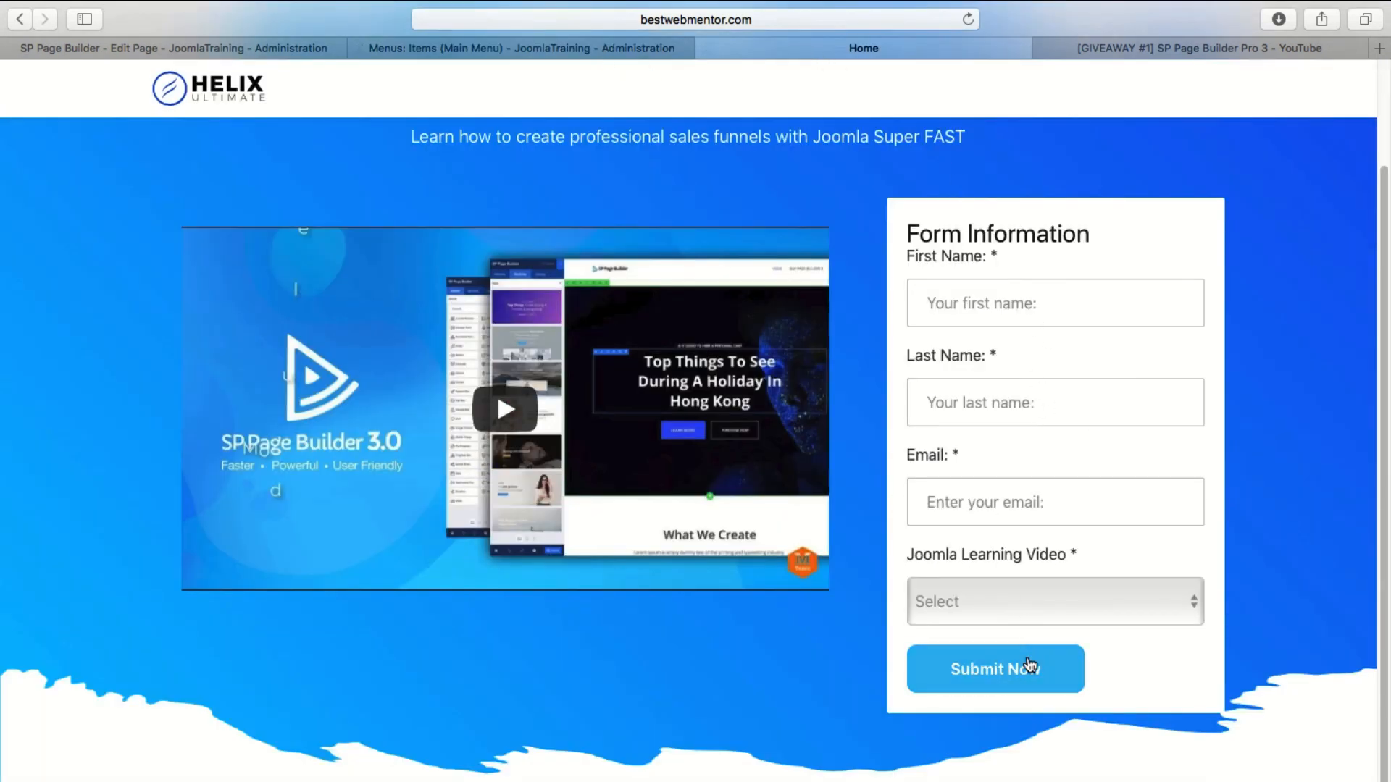
# Return to the administration area and open the list of forms in the Forms component.
pyautogui.click(521, 48)
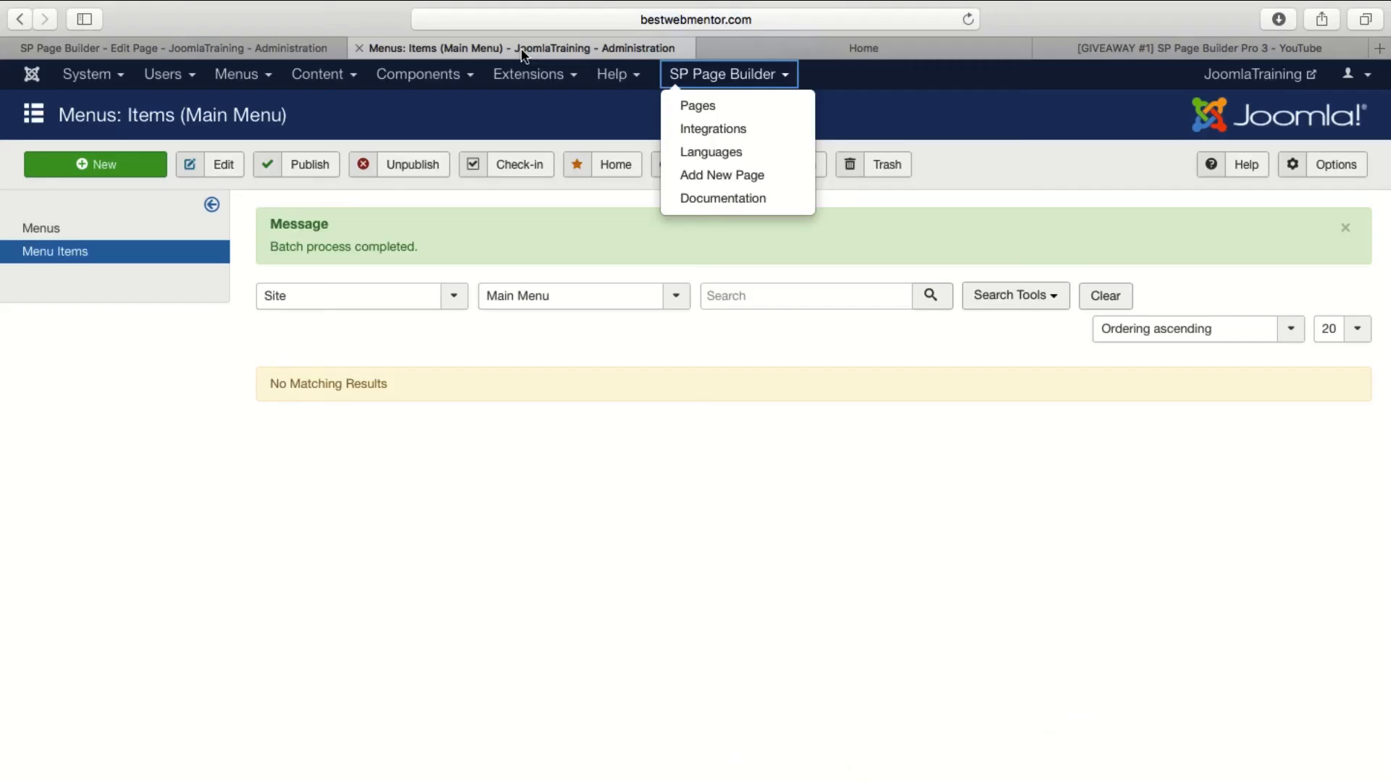
pyautogui.click(852, 507)
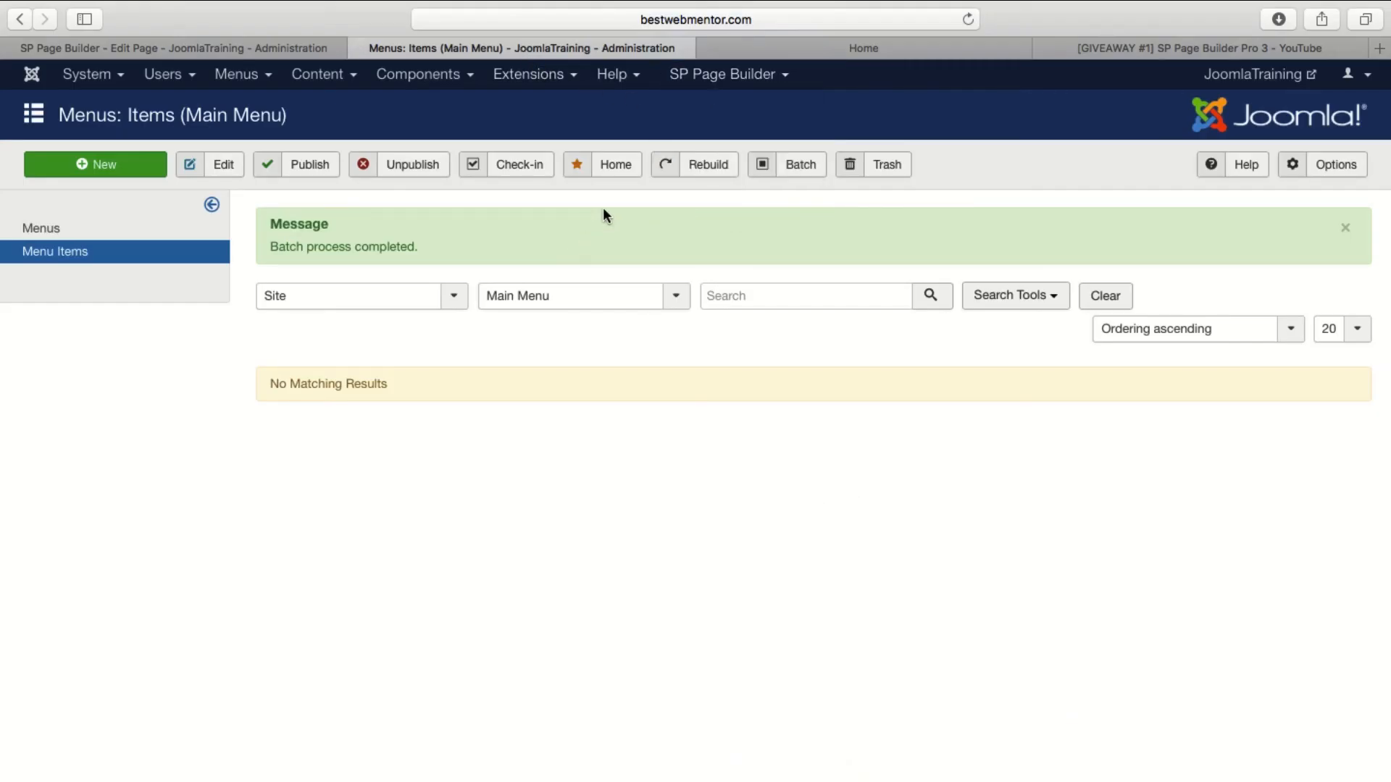
pyautogui.click(403, 77)
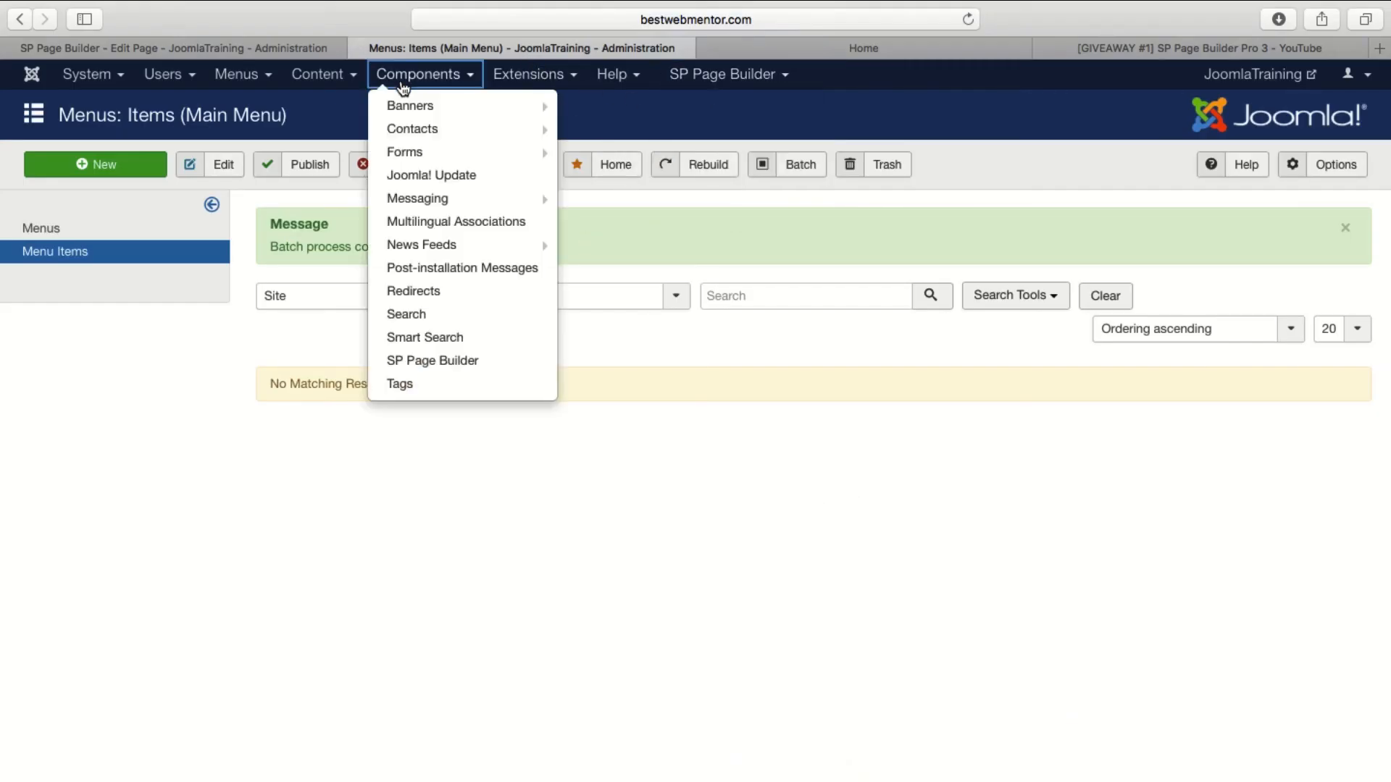
pyautogui.click(450, 155)
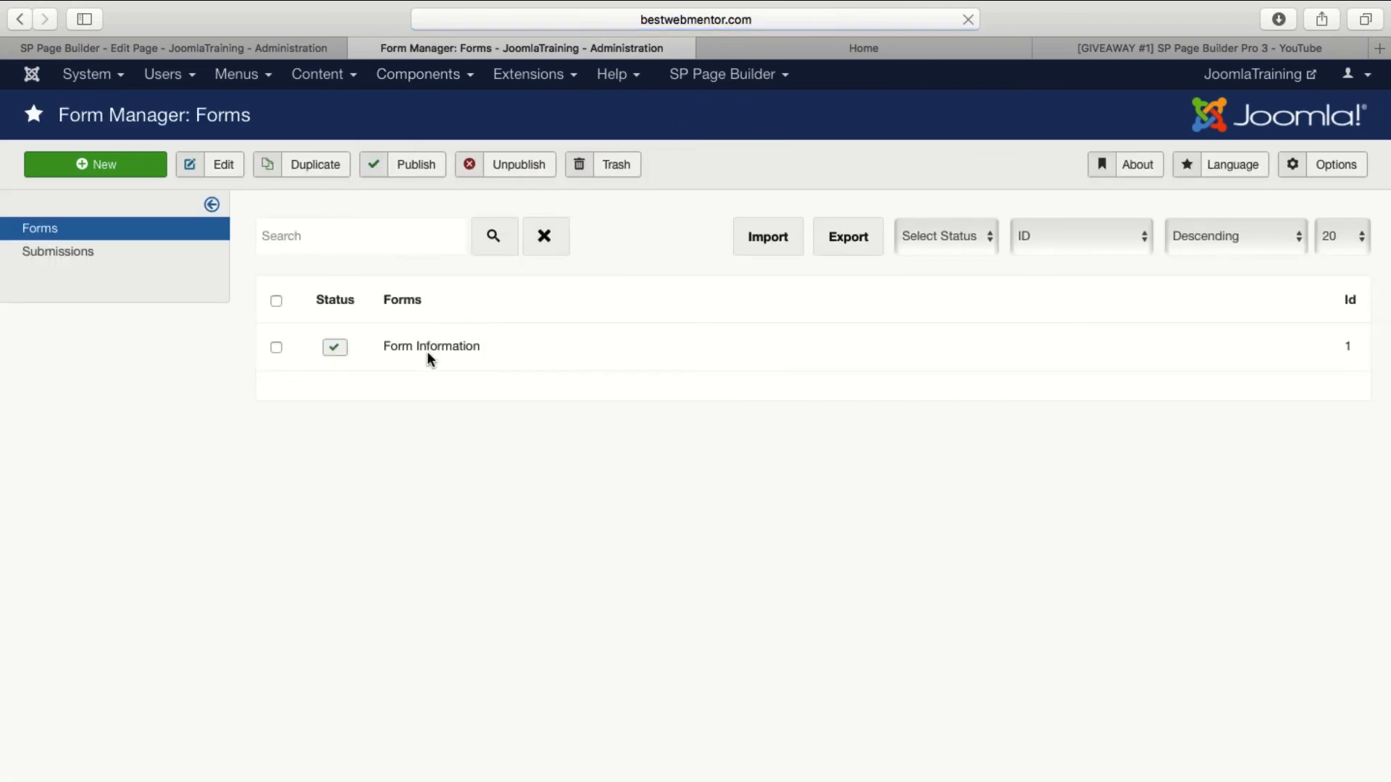